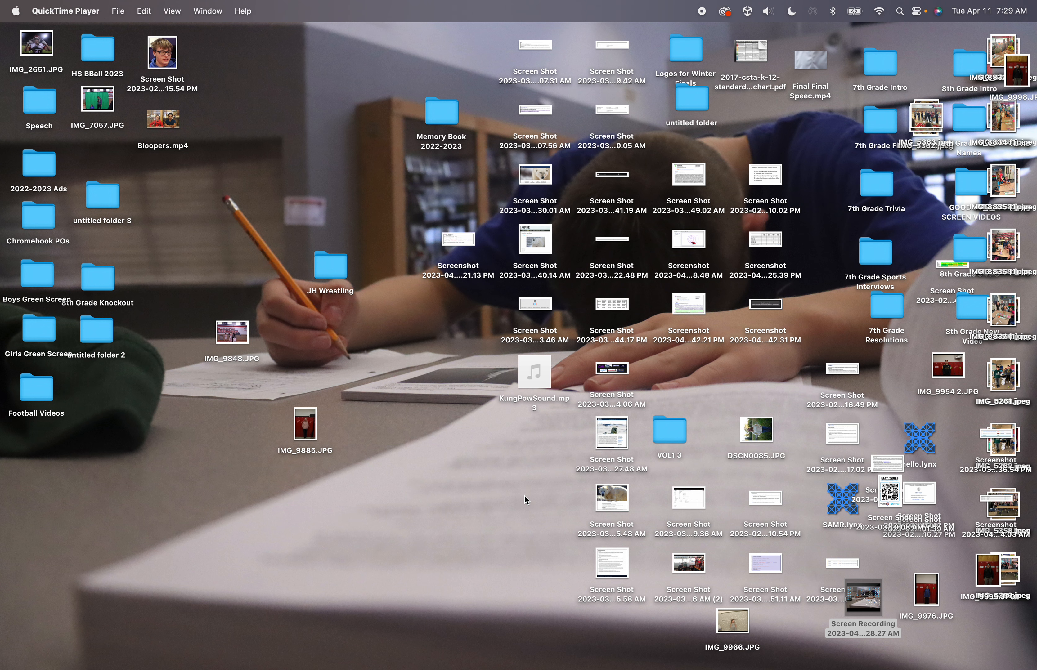
Browse the Applications folder in a Finder window, then close the window
{"action": "mouse_move", "coordinate": [544, 668]}
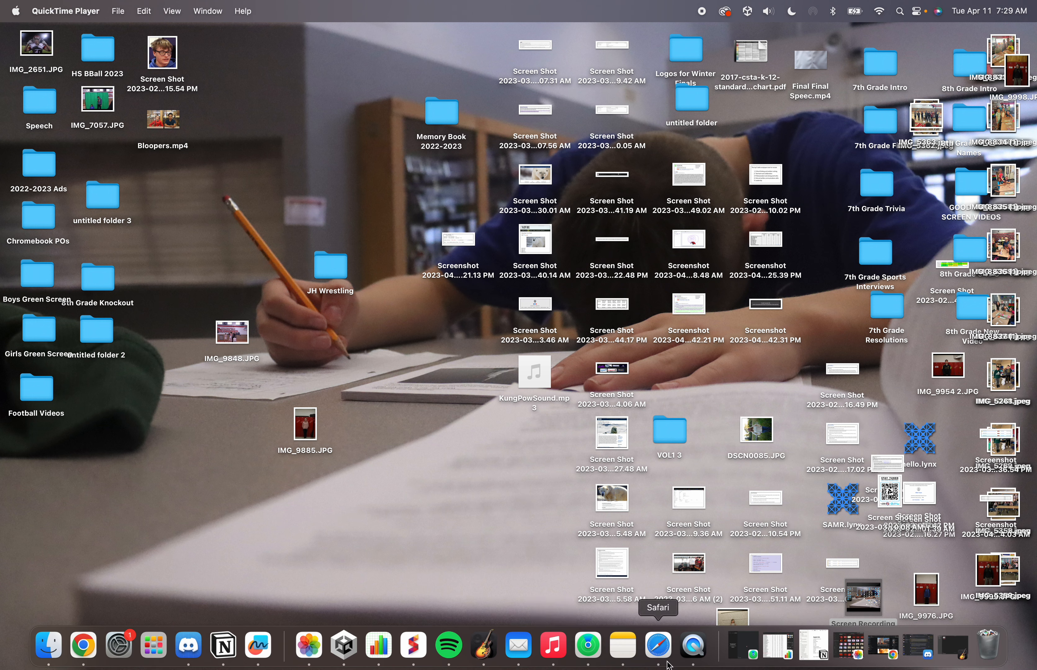
{"action": "mouse_move", "coordinate": [657, 649]}
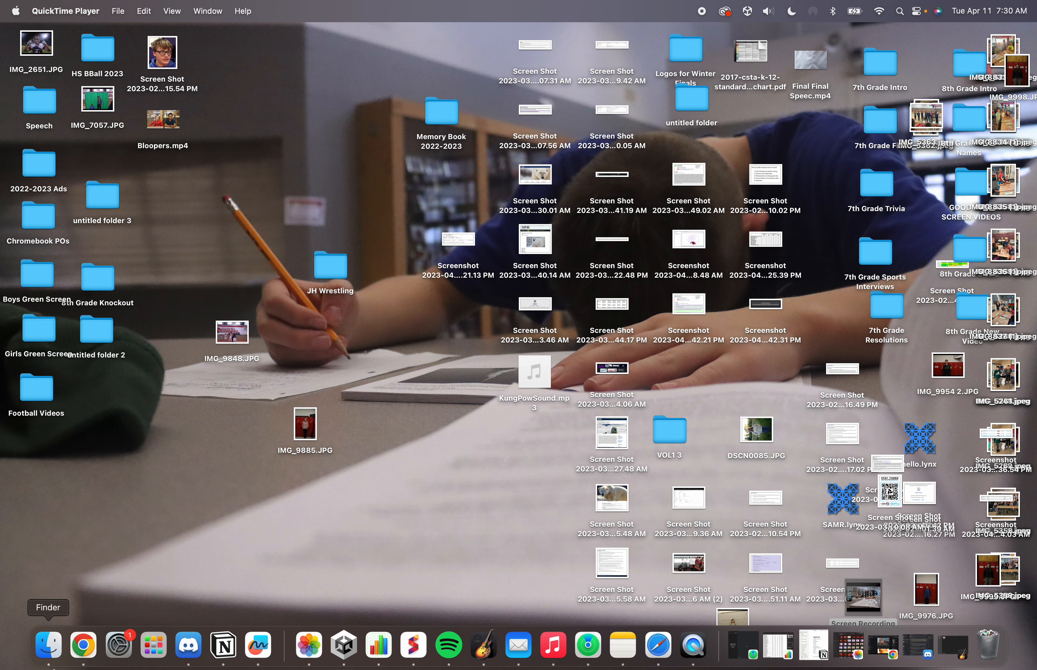
{"action": "left_click", "coordinate": [51, 654]}
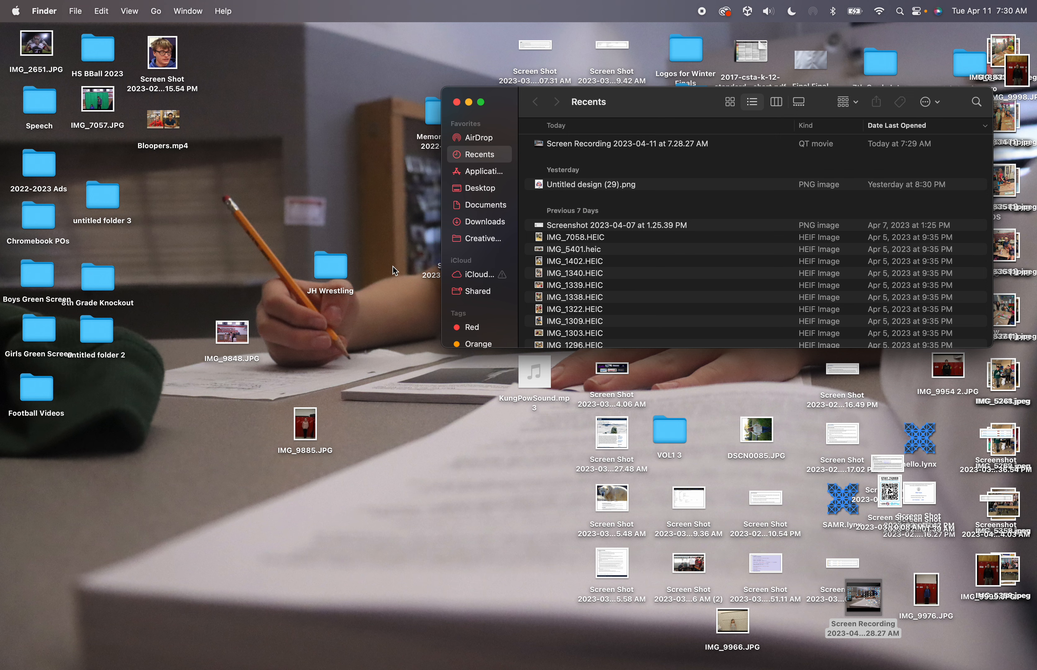
{"action": "left_click", "coordinate": [475, 172]}
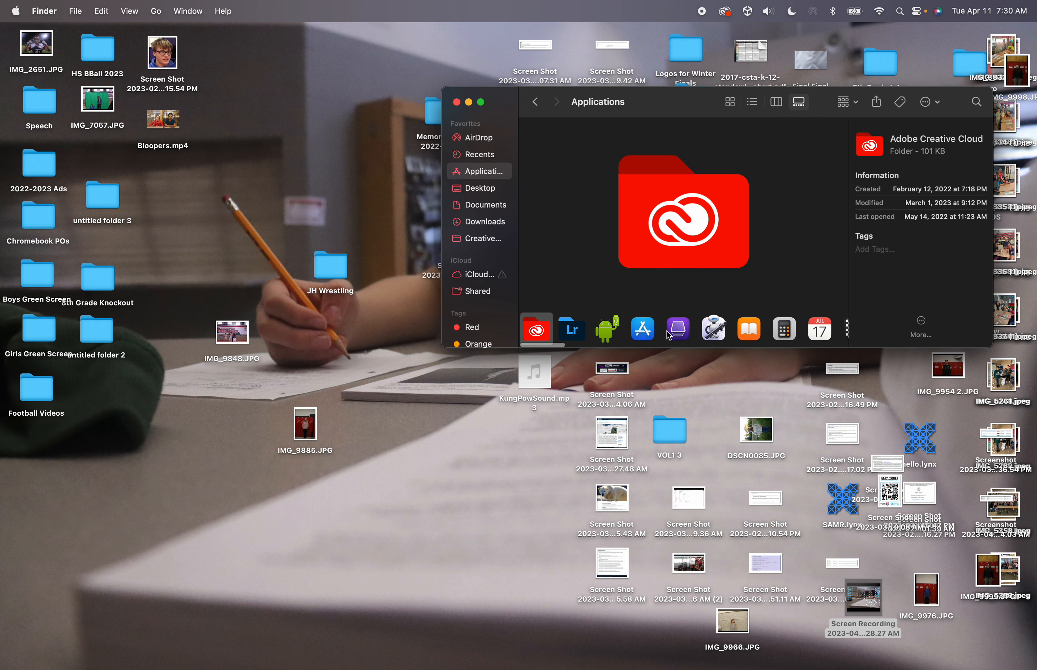
{"action": "scroll", "coordinate": [669, 335], "scroll_direction": "right", "scroll_amount": 10}
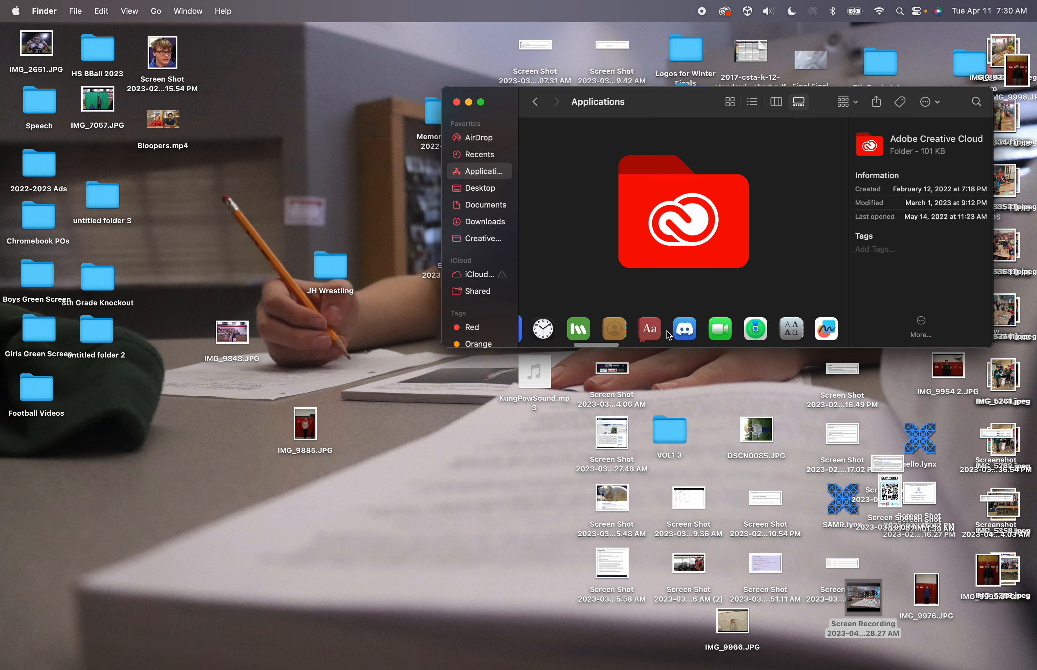
{"action": "scroll", "coordinate": [669, 335], "scroll_direction": "right", "scroll_amount": 5}
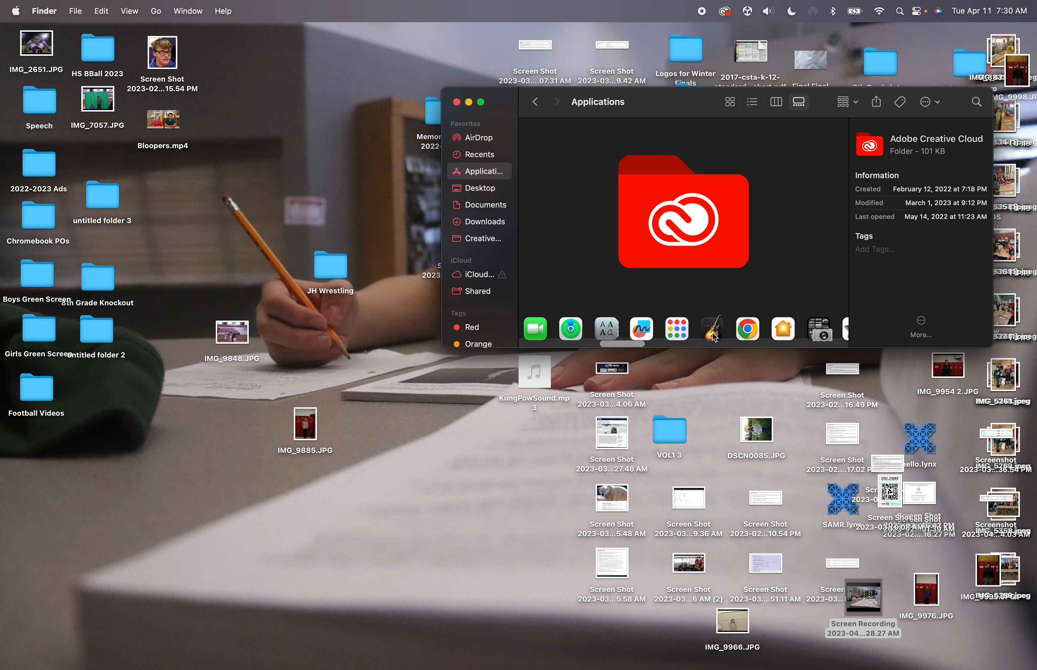
{"action": "scroll", "coordinate": [714, 337], "scroll_direction": "right", "scroll_amount": 10}
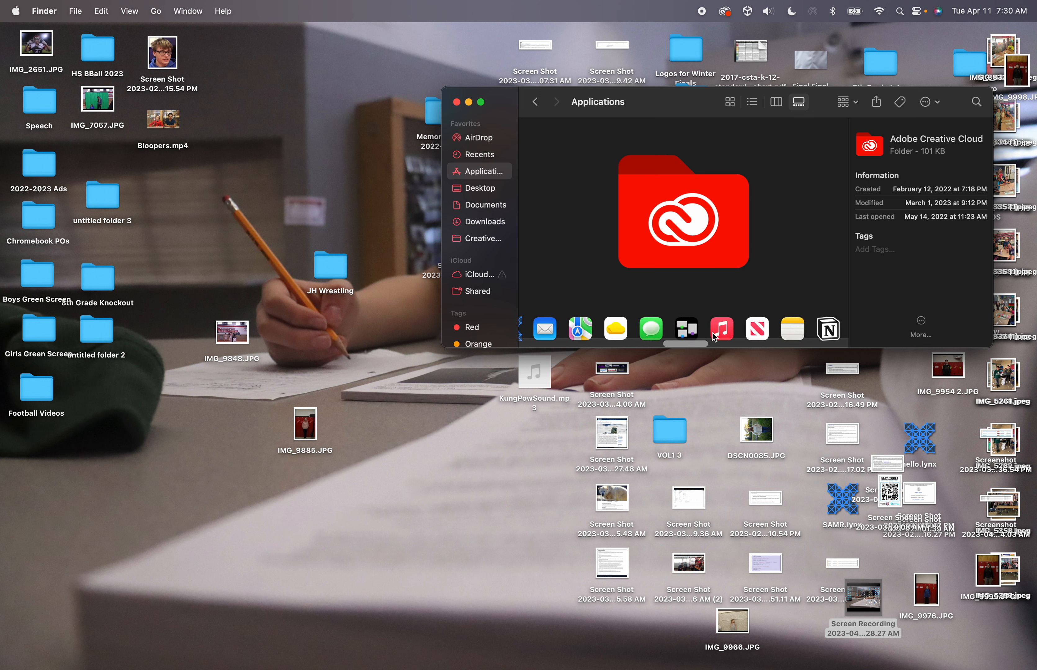
{"action": "scroll", "coordinate": [712, 333], "scroll_direction": "right", "scroll_amount": 10}
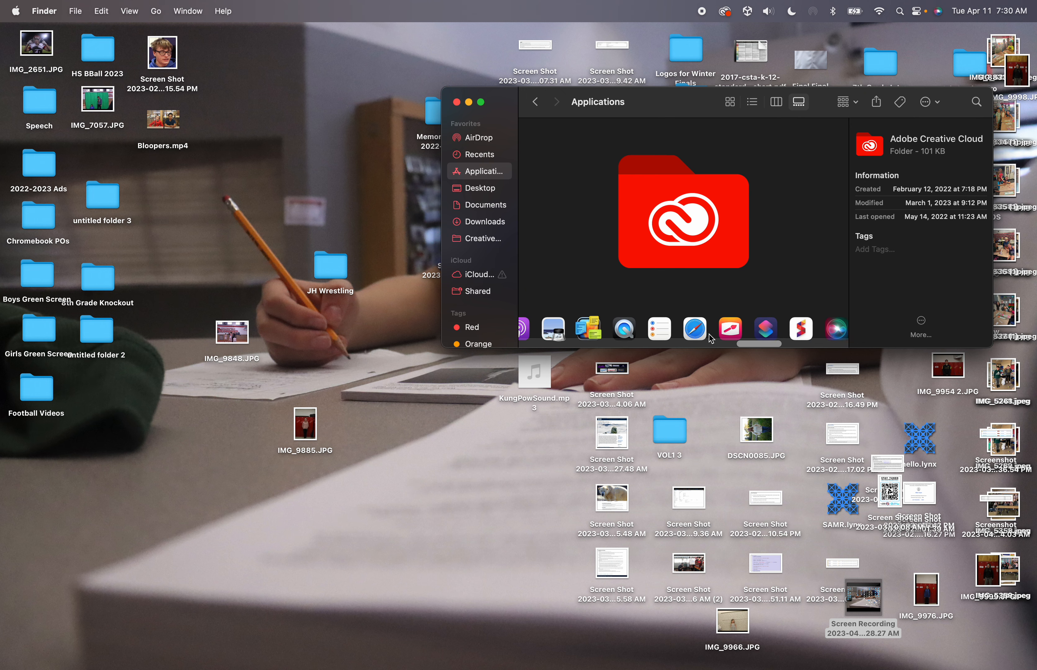
{"action": "left_click", "coordinate": [456, 102]}
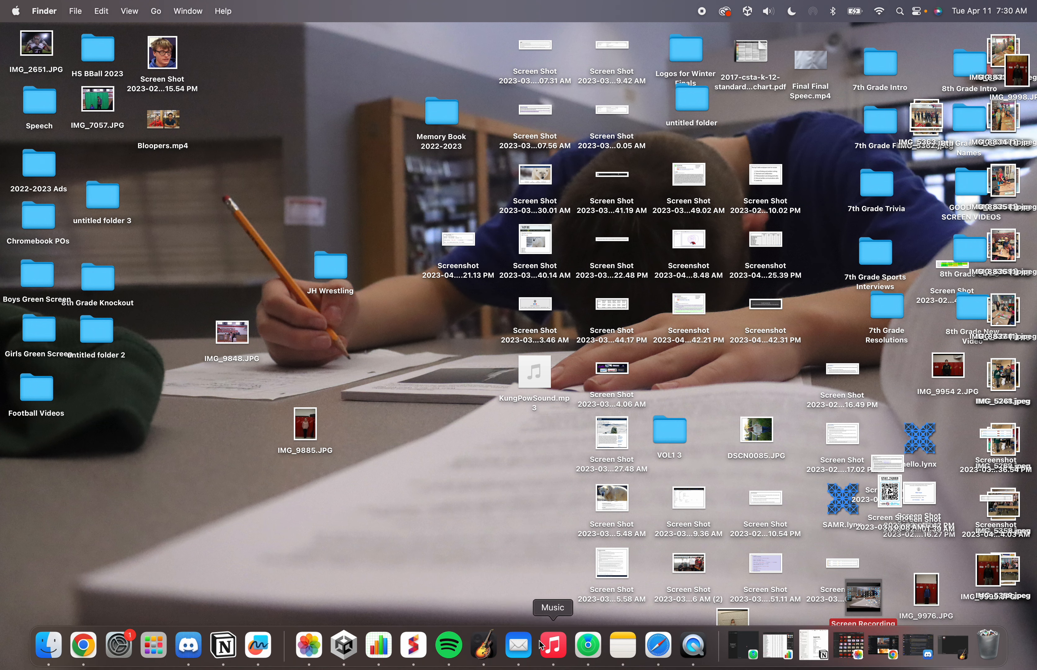
Open a new Safari window and go to gmail.com
{"action": "left_click", "coordinate": [663, 656]}
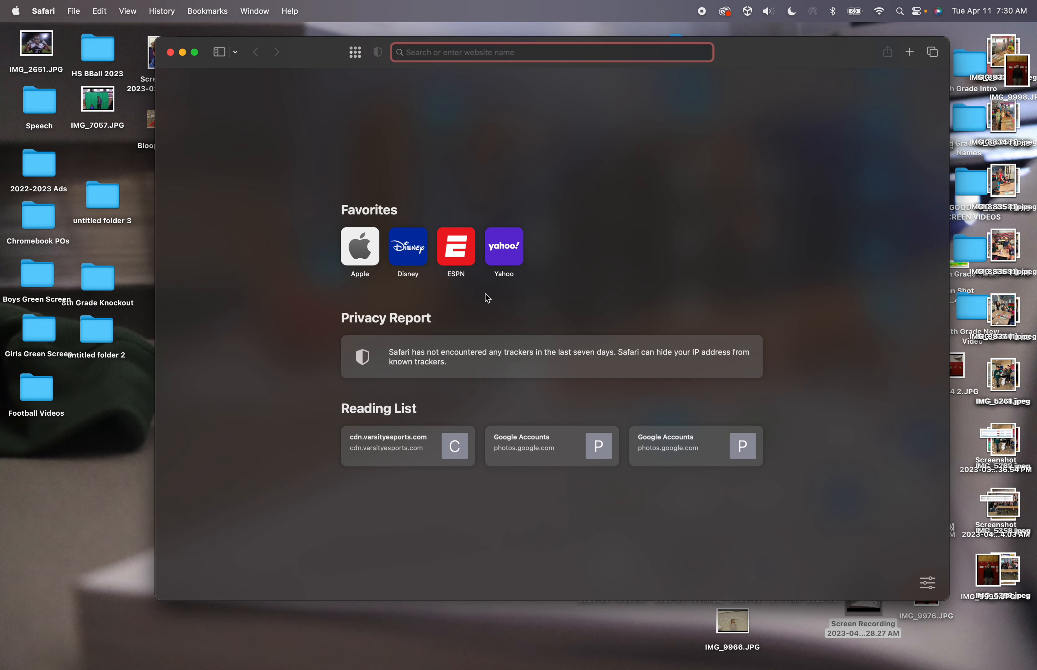
{"action": "type", "text": "gmail.com"}
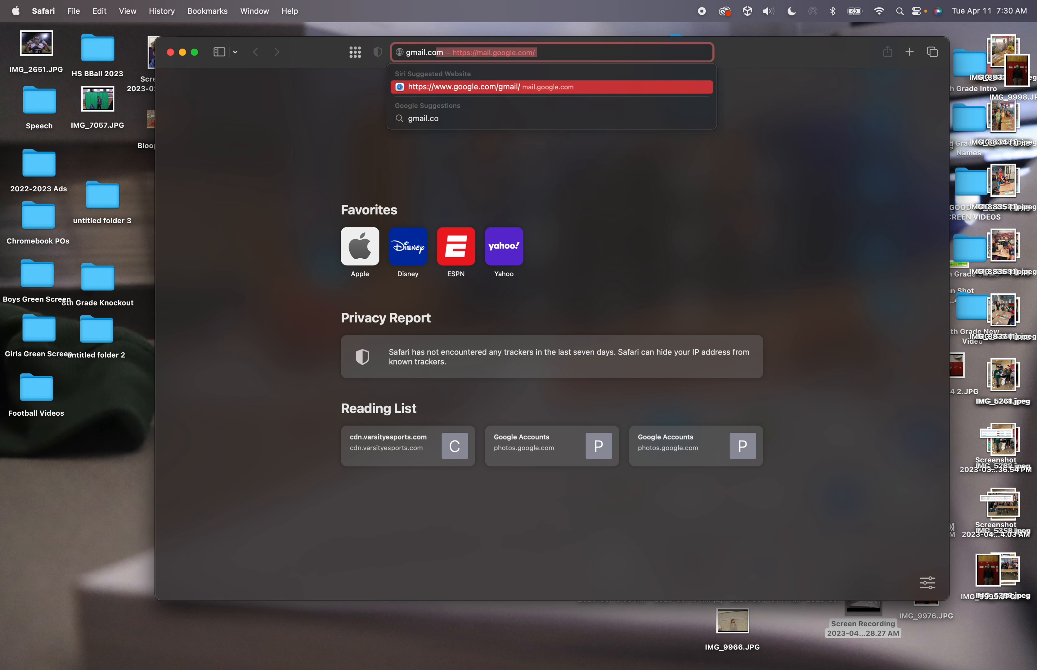
{"action": "key", "text": "Return"}
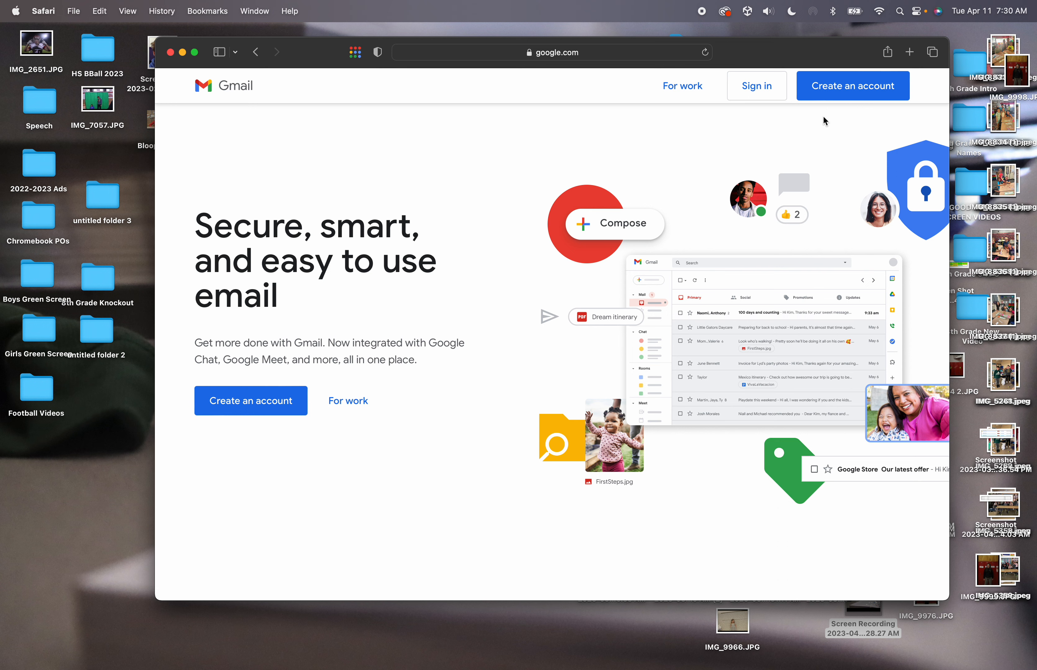
Sign in with another account, entering the student's email address and password
{"action": "left_click", "coordinate": [769, 89]}
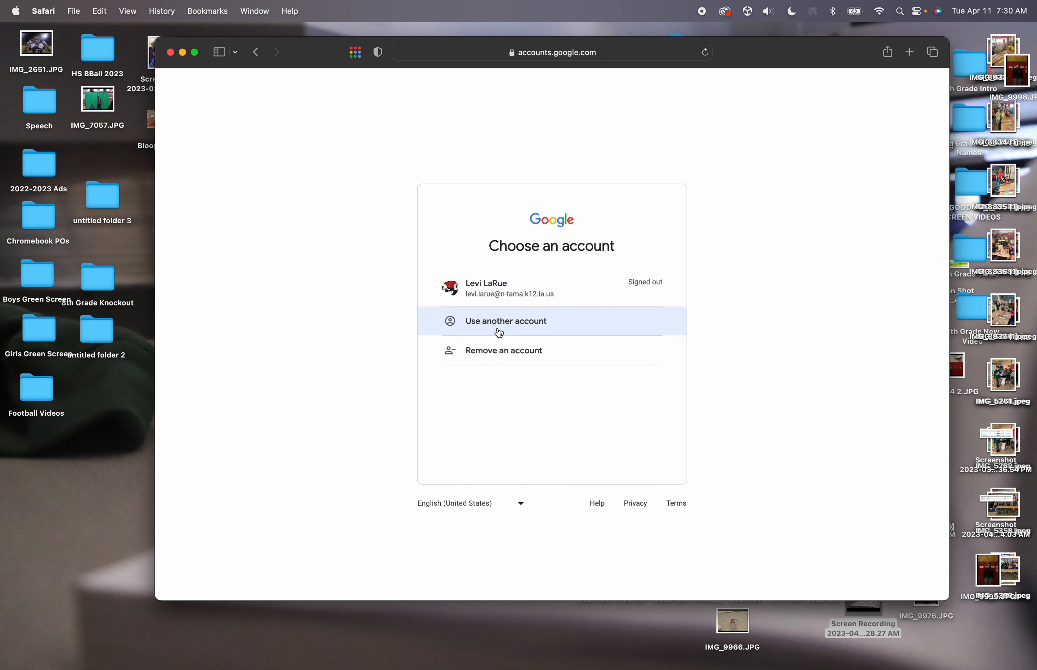
{"action": "left_click", "coordinate": [500, 333]}
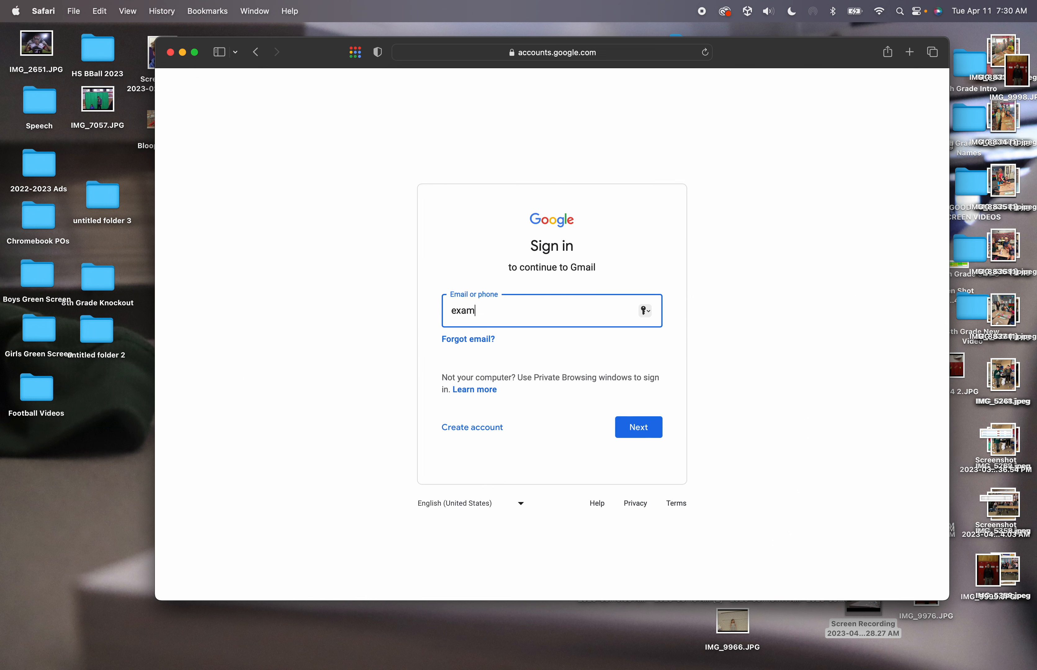
{"action": "key", "text": "Return"}
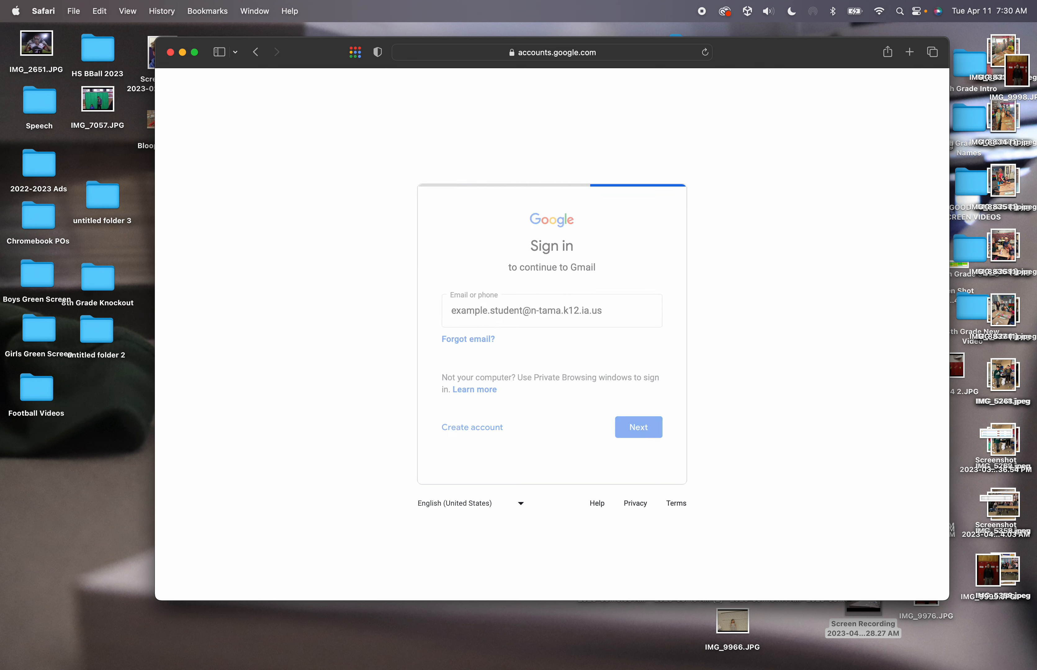
{"action": "type", "text": "••"}
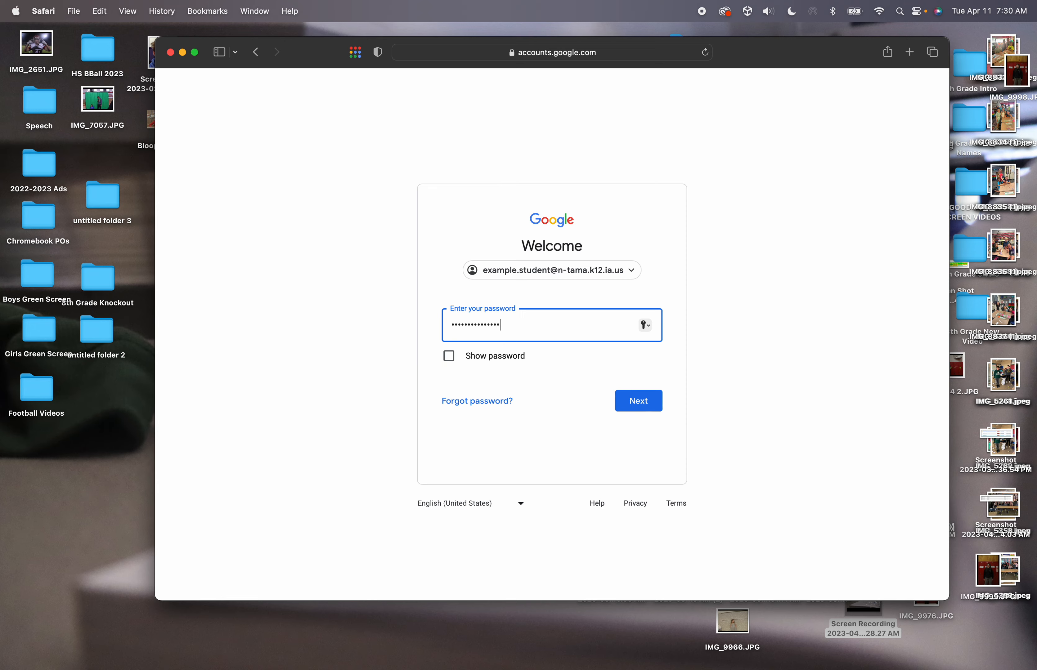
{"action": "key", "text": "Return"}
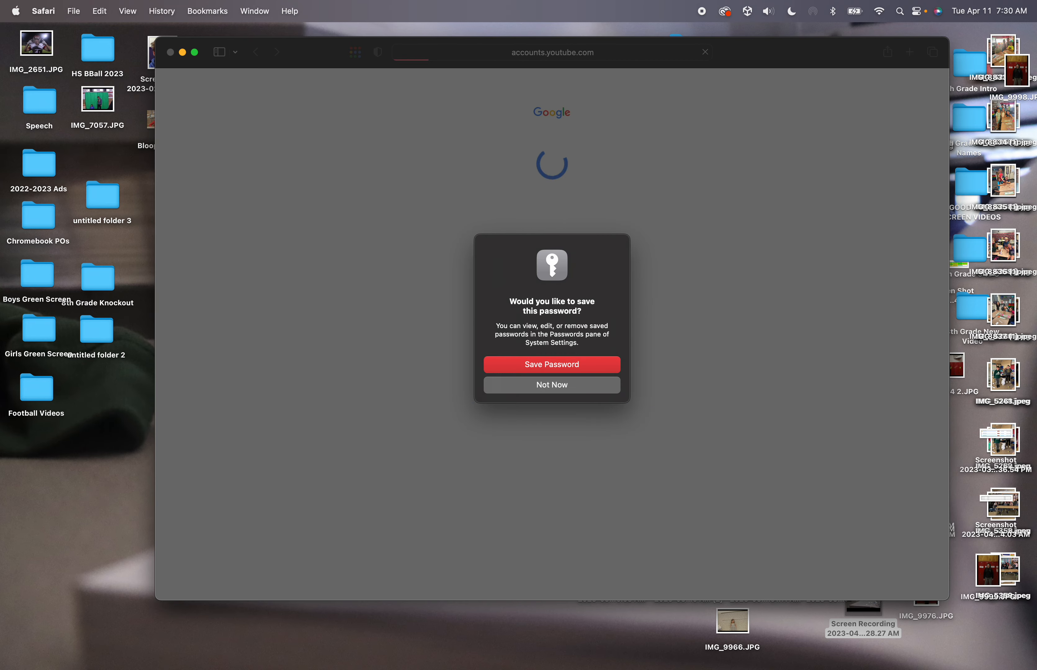
Choose Not Now on Safari's save-password prompt
{"action": "left_click", "coordinate": [516, 386]}
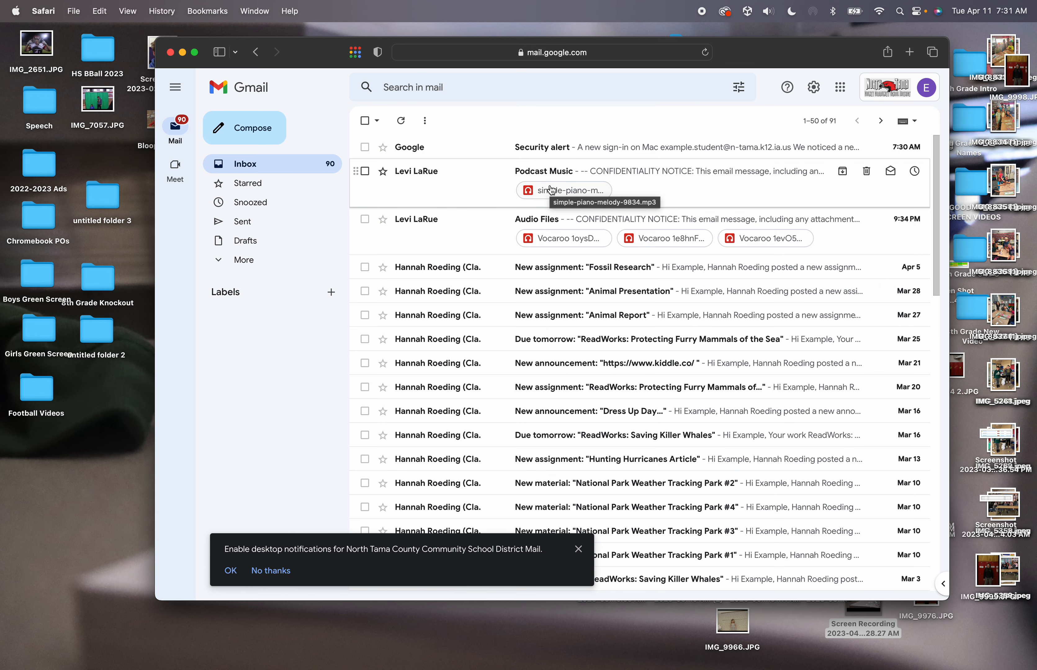
Preview the piano melody attachment, then close the preview
{"action": "left_click", "coordinate": [552, 190]}
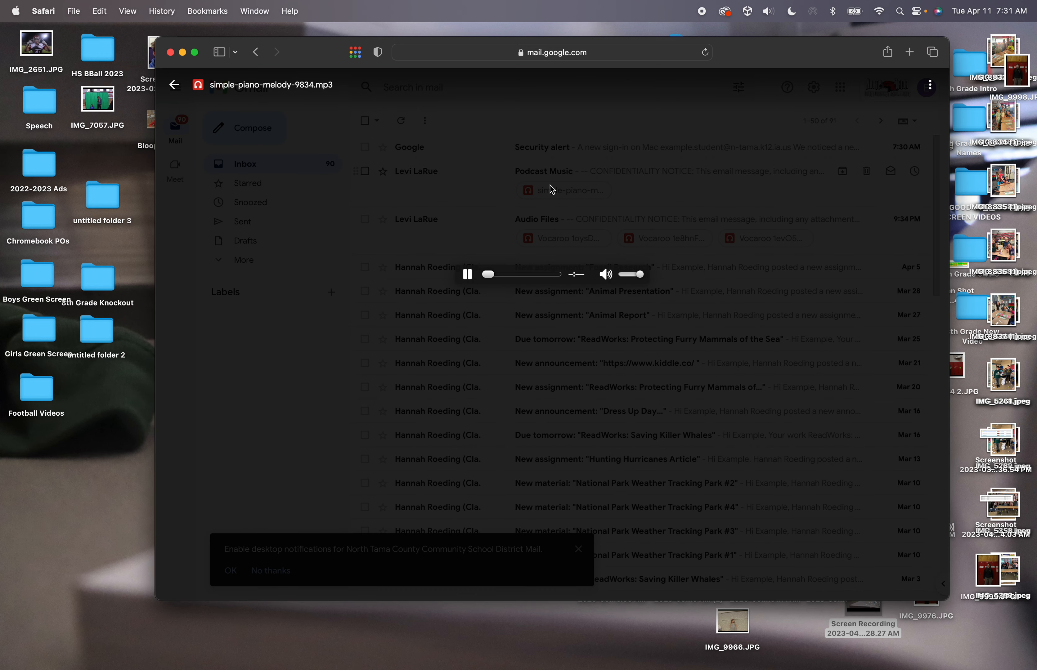
{"action": "left_click", "coordinate": [927, 88]}
{"action": "left_click", "coordinate": [928, 87]}
{"action": "left_click", "coordinate": [686, 306]}
Download simple-piano-melody-9834.mp3 from the Podcast Music email, then pause and minimise Music
{"action": "left_click", "coordinate": [641, 177]}
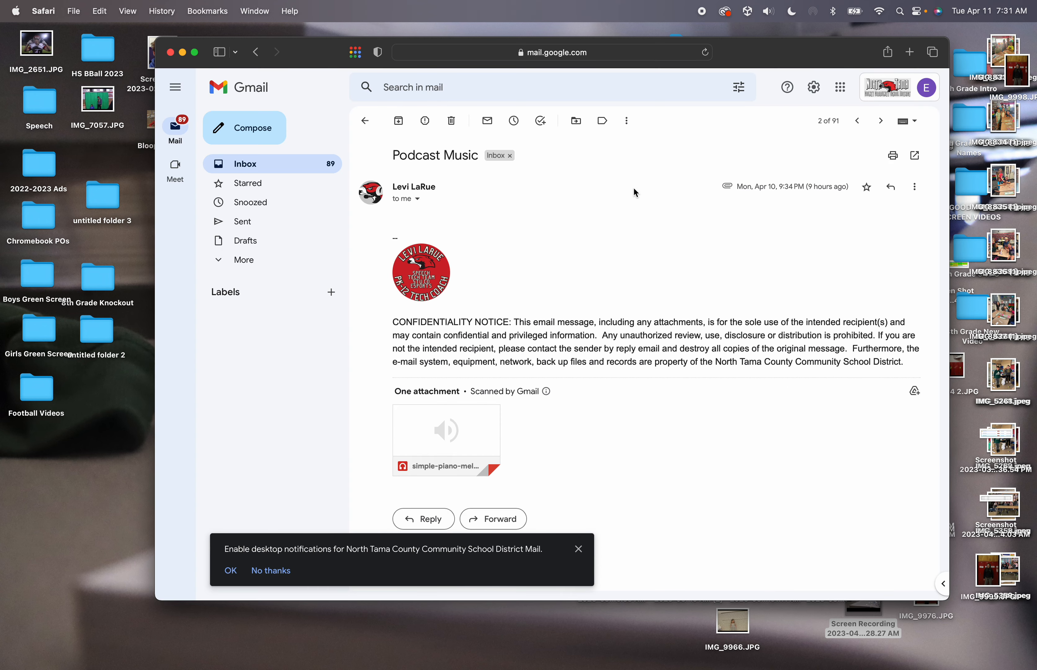
{"action": "mouse_move", "coordinate": [431, 442]}
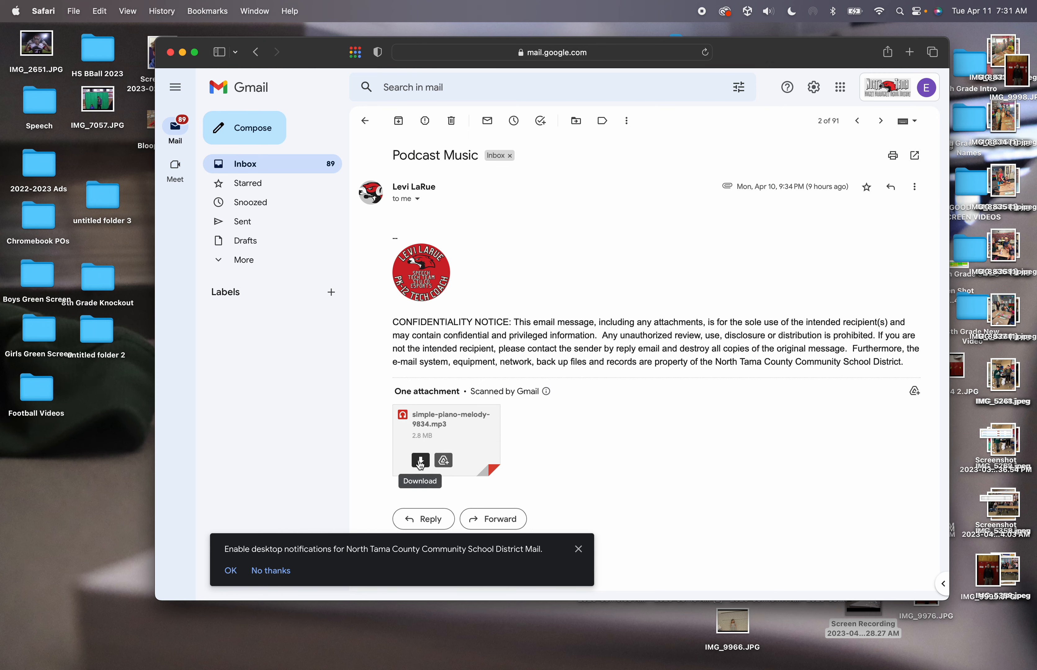
{"action": "left_click", "coordinate": [420, 463]}
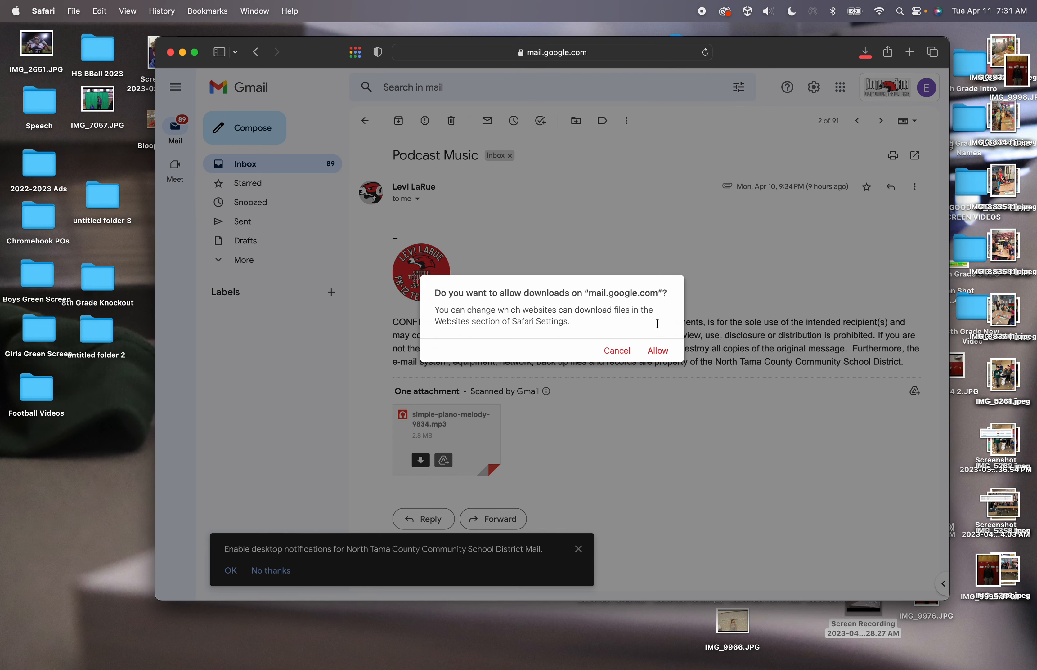
{"action": "left_click", "coordinate": [669, 352]}
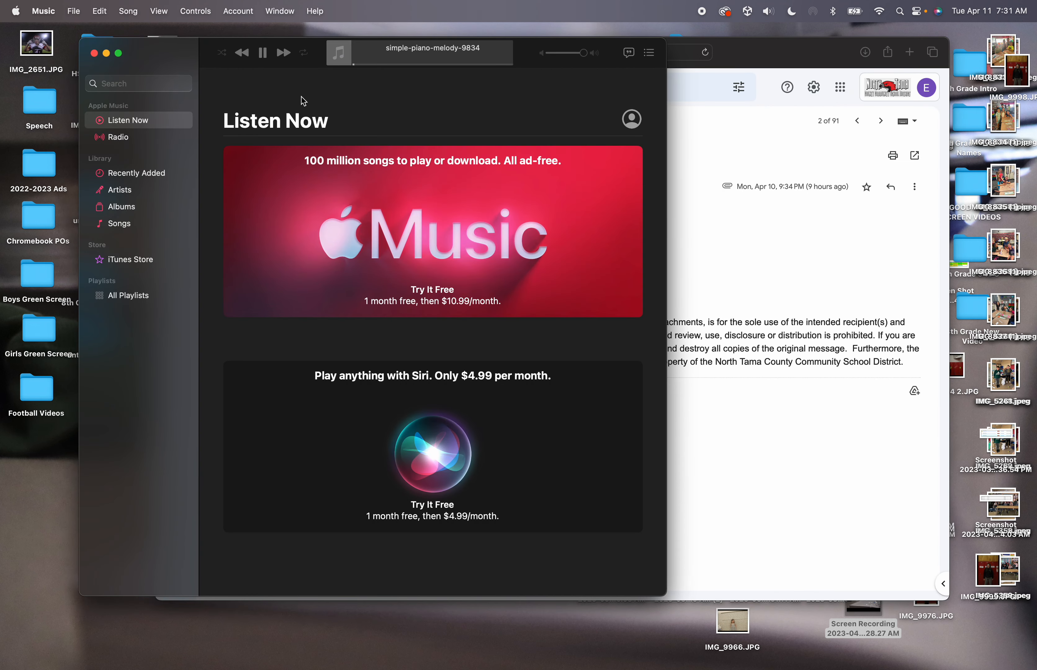
{"action": "left_click", "coordinate": [263, 53]}
{"action": "left_click", "coordinate": [107, 53]}
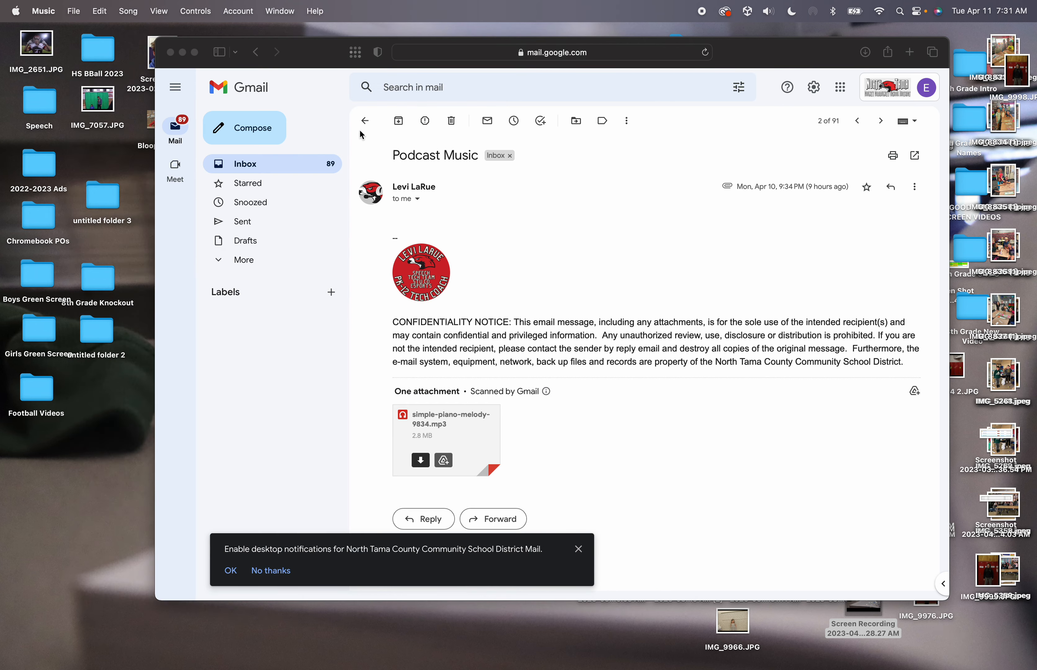
Download the first Vocaroo clip from the Audio Files email and pause it in Music
{"action": "left_click", "coordinate": [364, 121]}
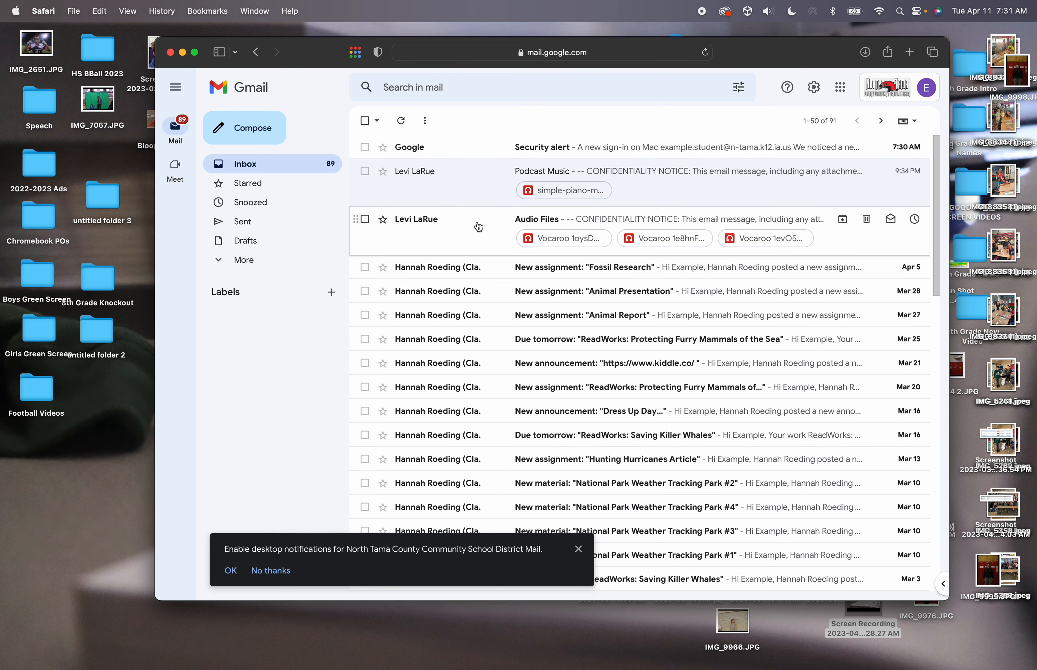
{"action": "left_click", "coordinate": [479, 227]}
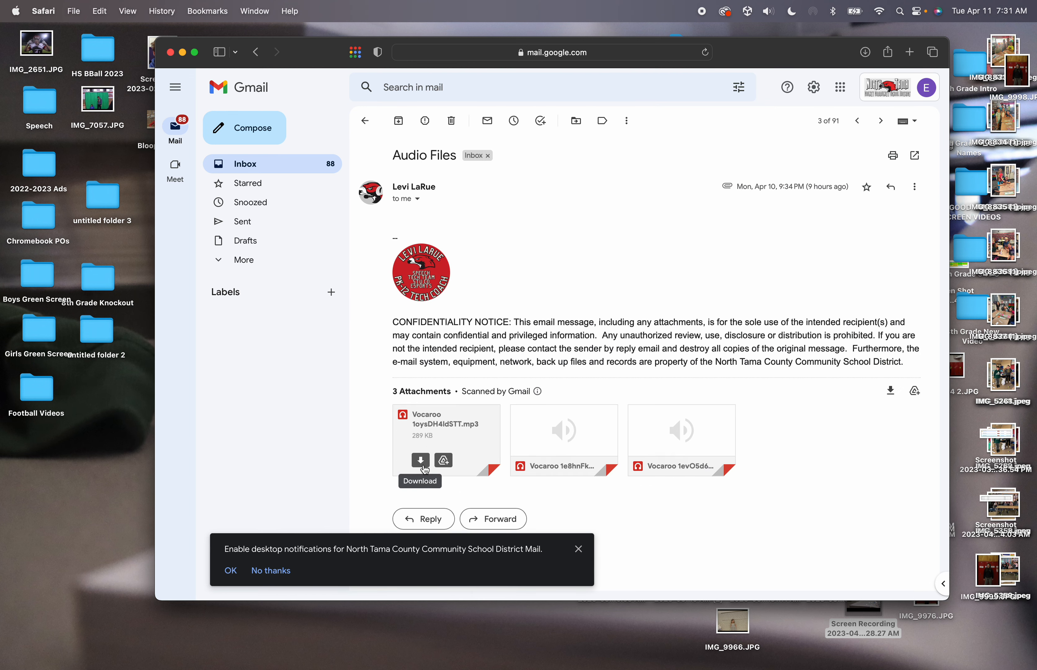
{"action": "left_click", "coordinate": [425, 470]}
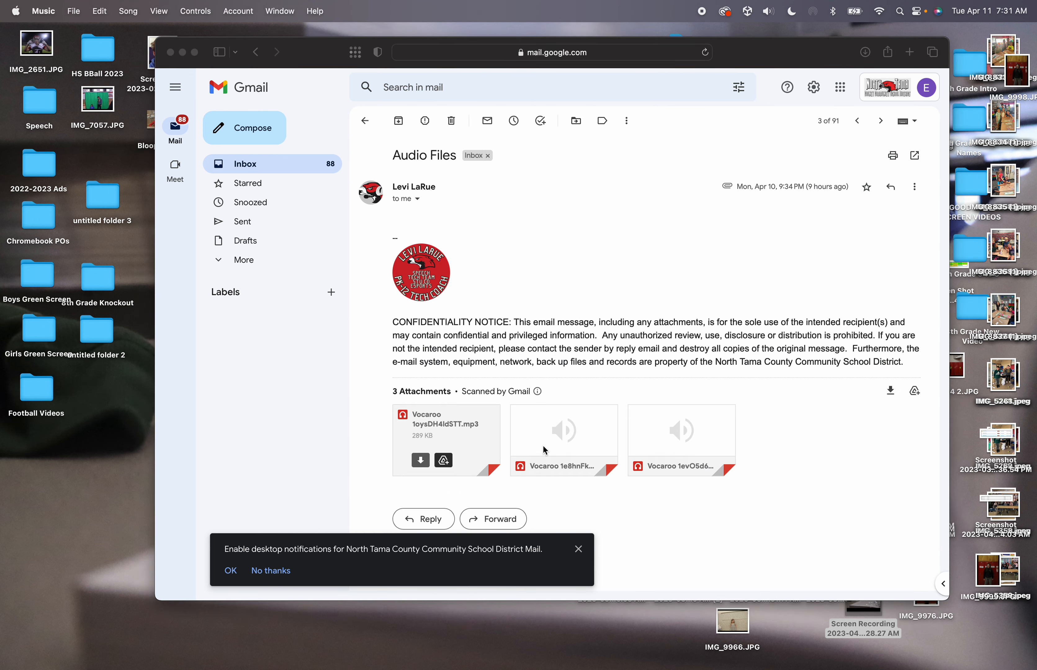
{"action": "mouse_move", "coordinate": [436, 654]}
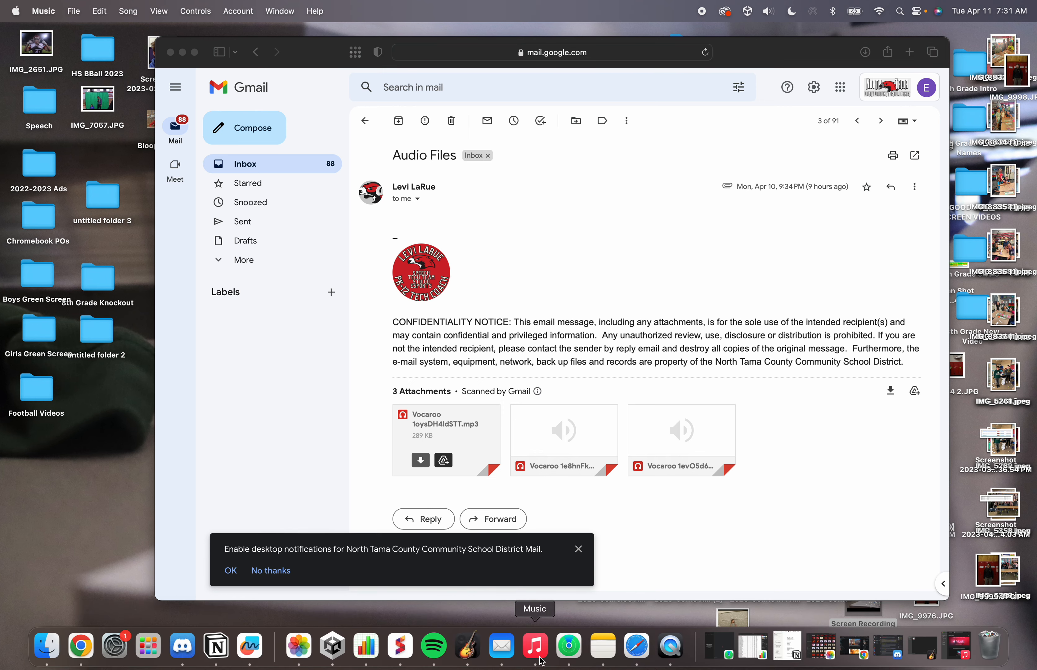
{"action": "left_click", "coordinate": [535, 646]}
{"action": "left_click", "coordinate": [263, 53]}
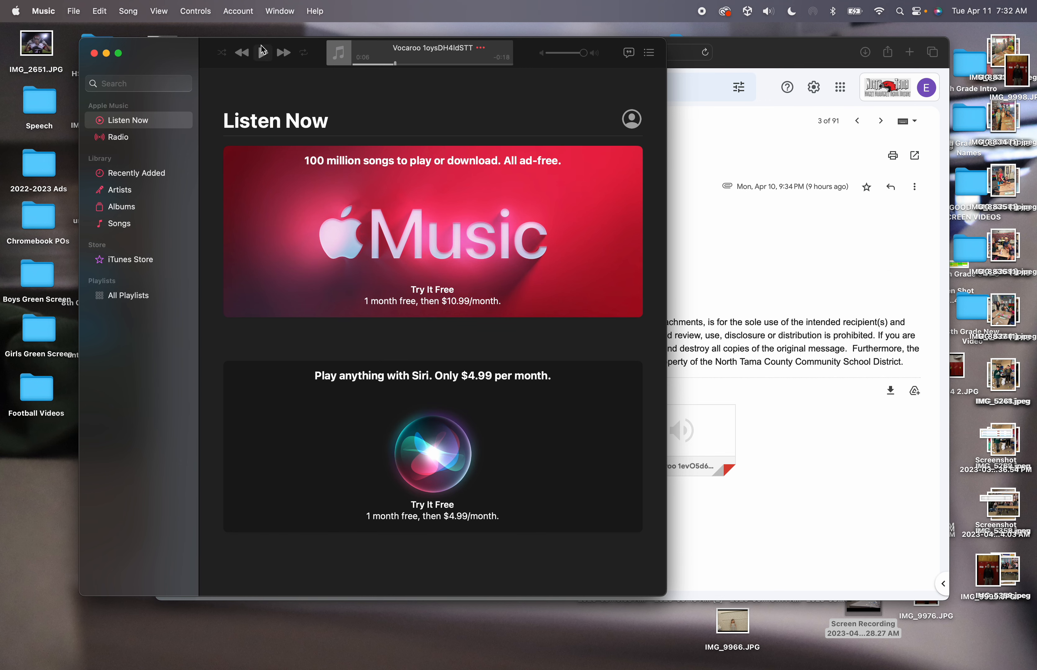
{"action": "left_click", "coordinate": [743, 40]}
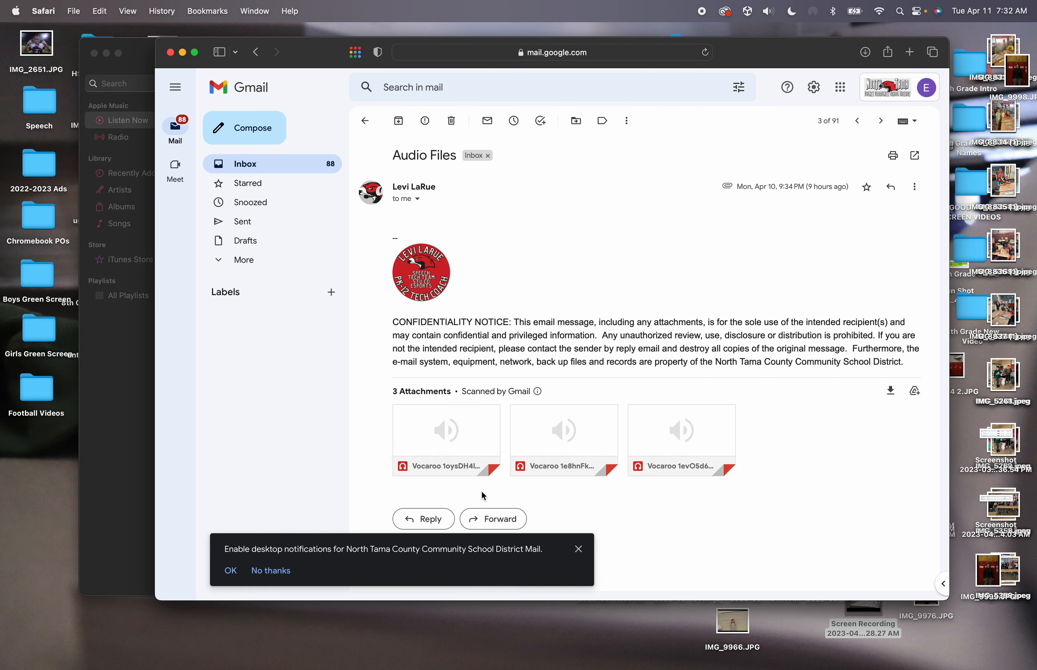
Download the second and third Vocaroo attachments, stopping playback and returning to Gmail
{"action": "mouse_move", "coordinate": [588, 668]}
{"action": "mouse_move", "coordinate": [560, 451]}
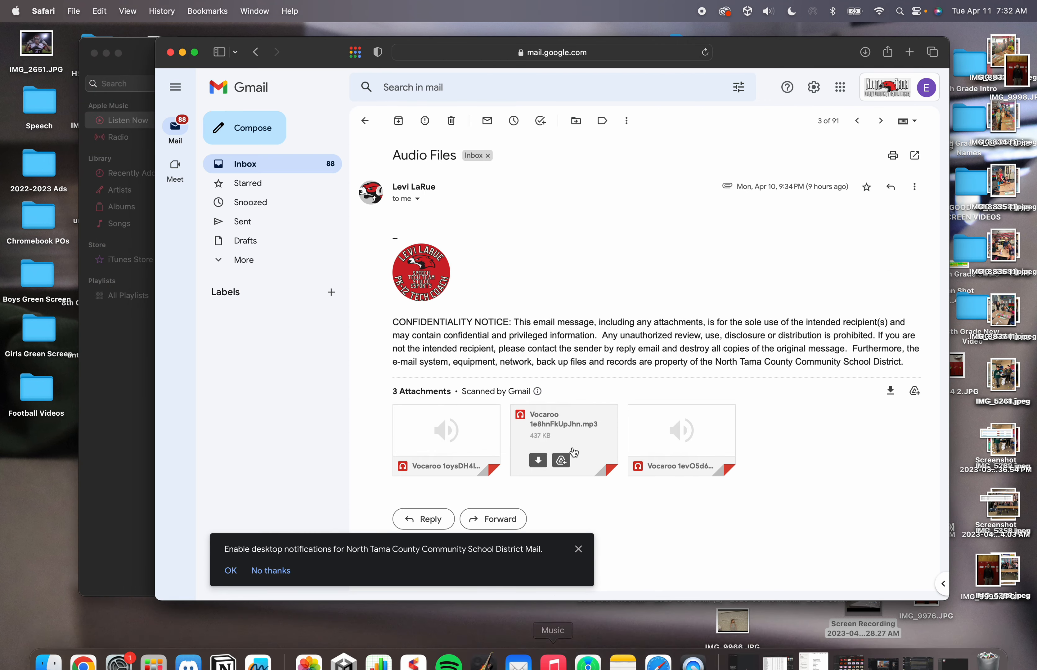
{"action": "left_click", "coordinate": [538, 460]}
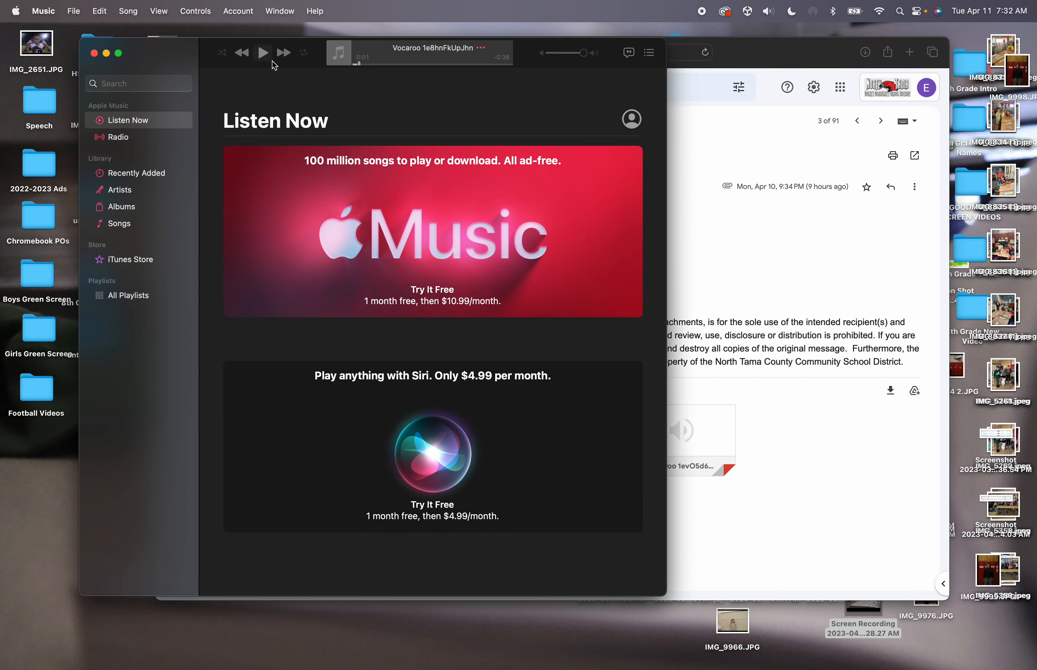
{"action": "left_click", "coordinate": [262, 53]}
{"action": "left_click", "coordinate": [745, 358]}
{"action": "mouse_move", "coordinate": [656, 466]}
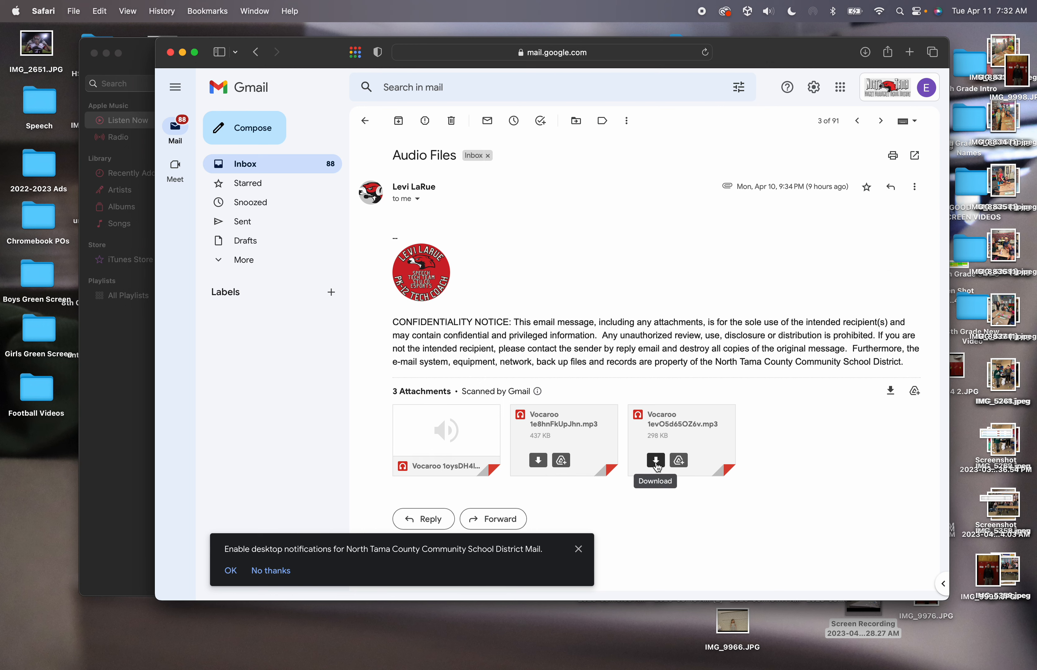
{"action": "left_click", "coordinate": [656, 461]}
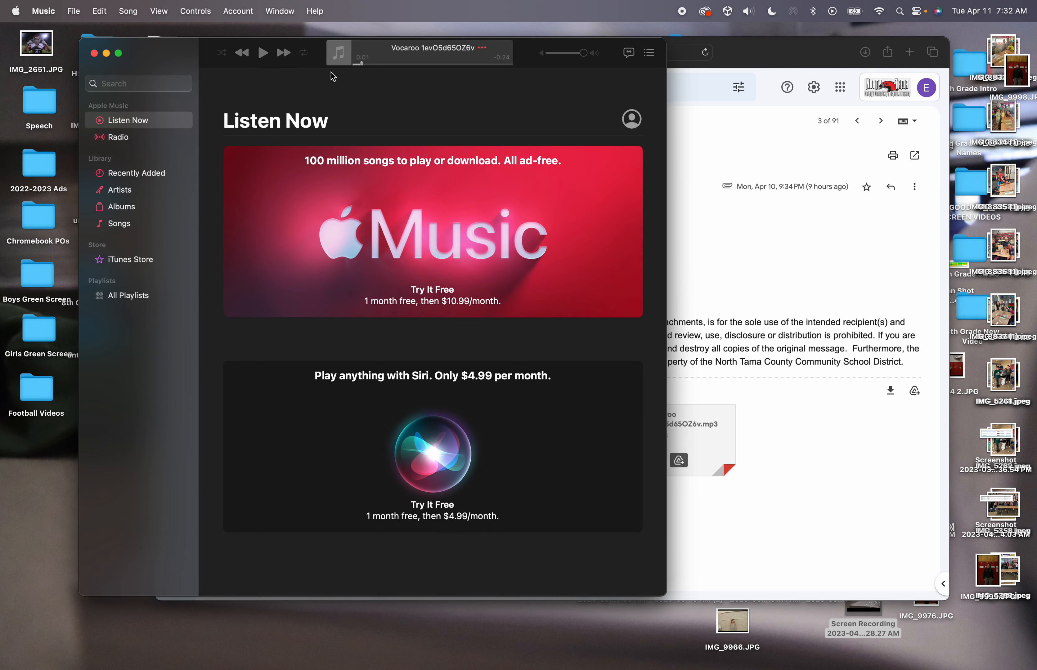
{"action": "left_click", "coordinate": [740, 283]}
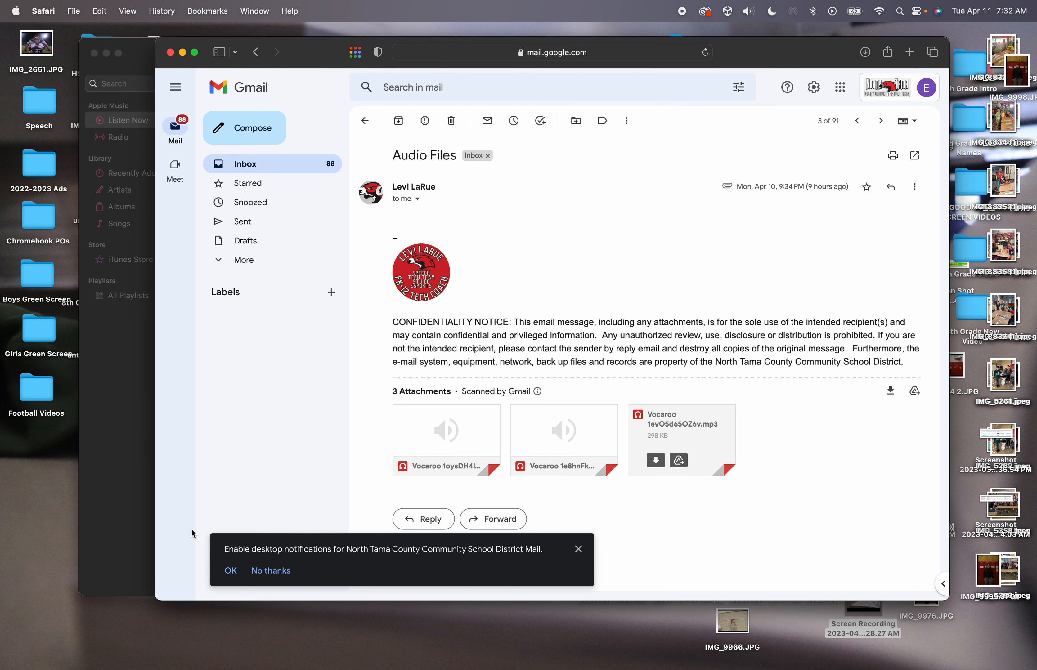
{"action": "mouse_move", "coordinate": [113, 667]}
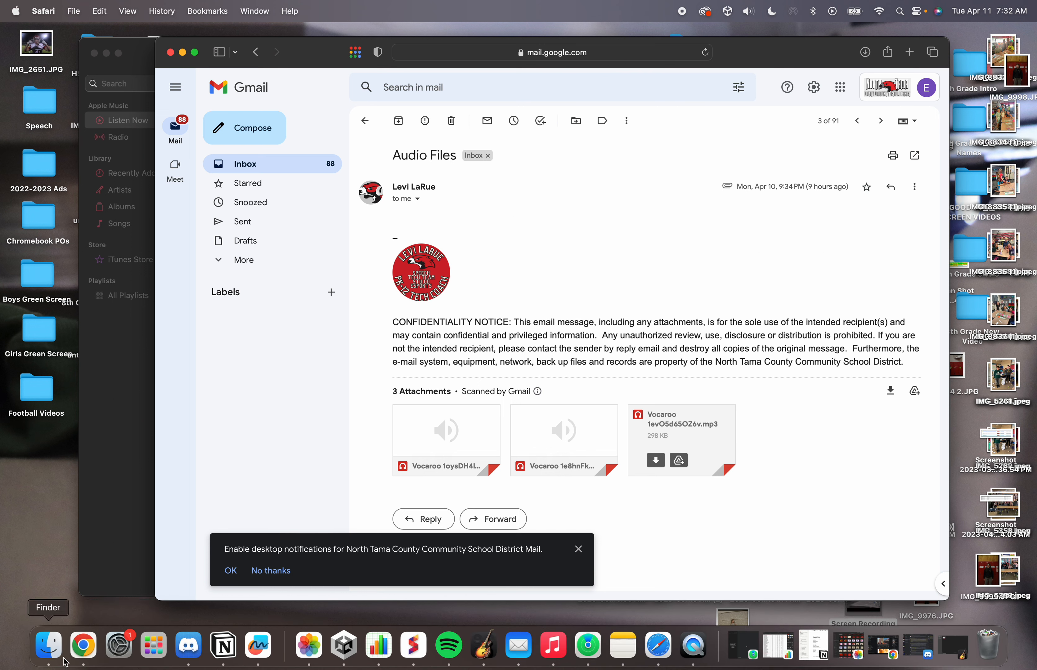
Open a Finder window showing the Downloads folder with the Vocaroo mp3s
{"action": "left_click", "coordinate": [49, 646]}
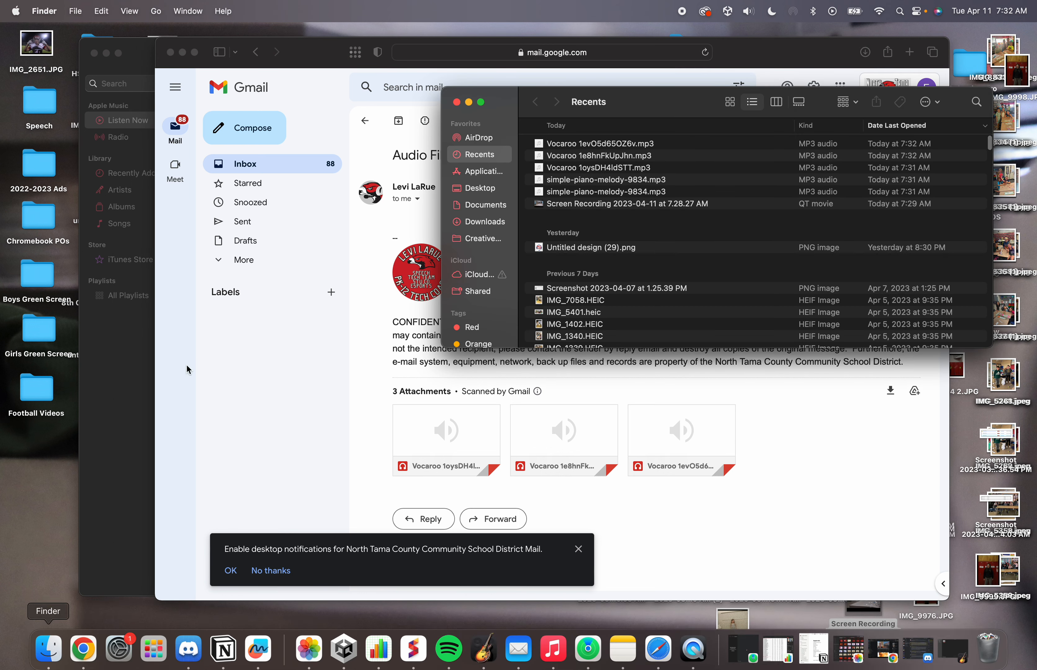
{"action": "left_click", "coordinate": [476, 223]}
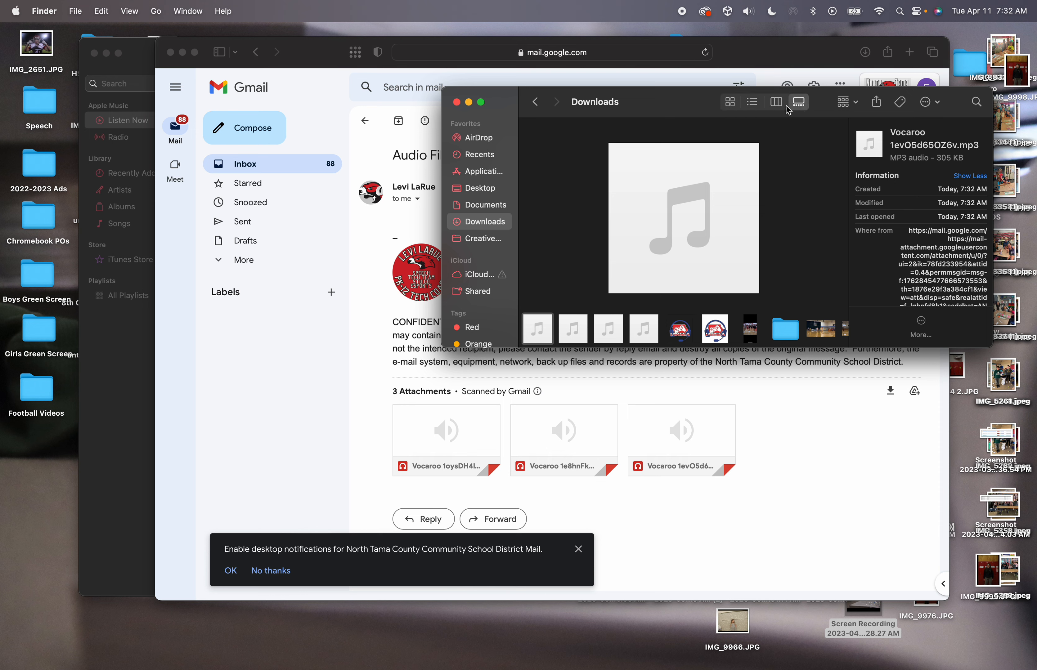
Switch Downloads to list view, check the Group By options, then return to Gmail
{"action": "left_click", "coordinate": [730, 102]}
{"action": "left_click", "coordinate": [758, 104]}
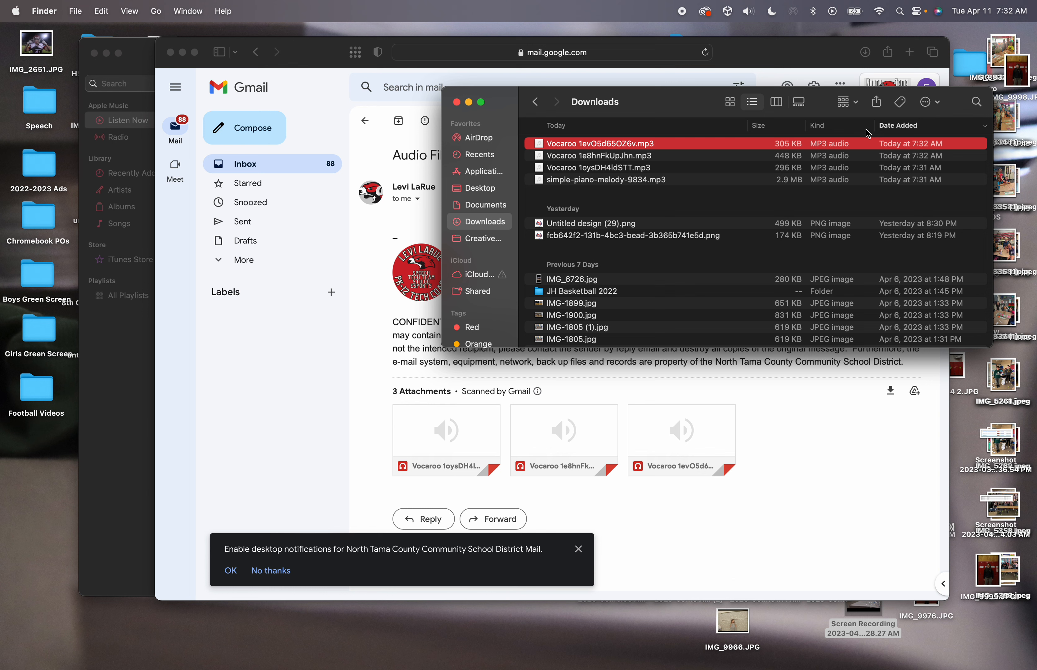
{"action": "left_click", "coordinate": [857, 104]}
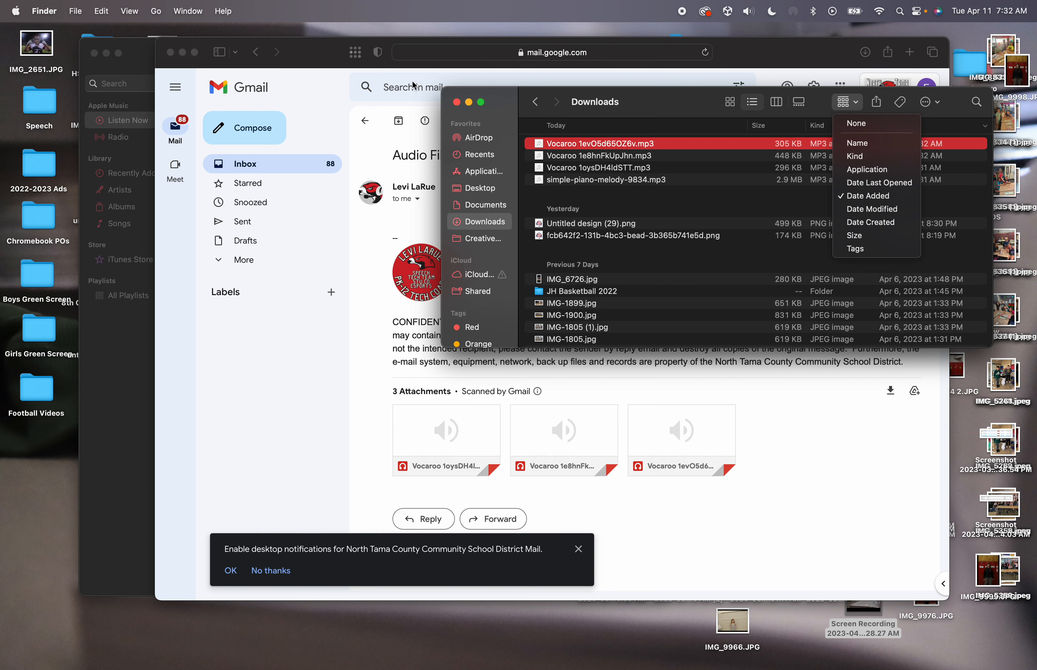
{"action": "left_click", "coordinate": [302, 53]}
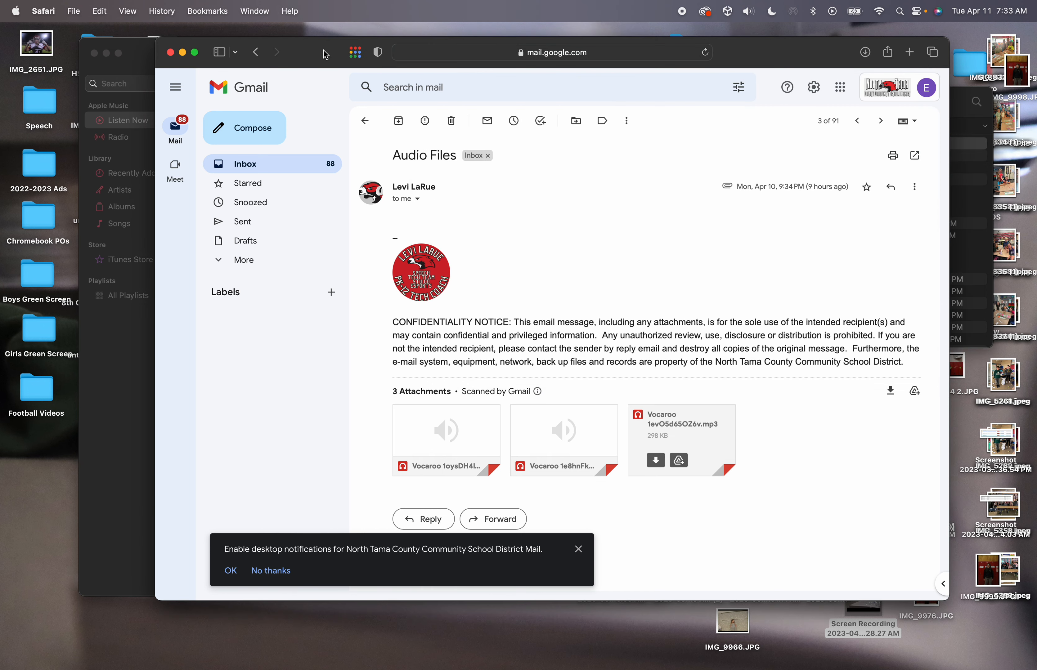
Load pixabay.com and set its search type to Music
{"action": "left_click", "coordinate": [635, 52]}
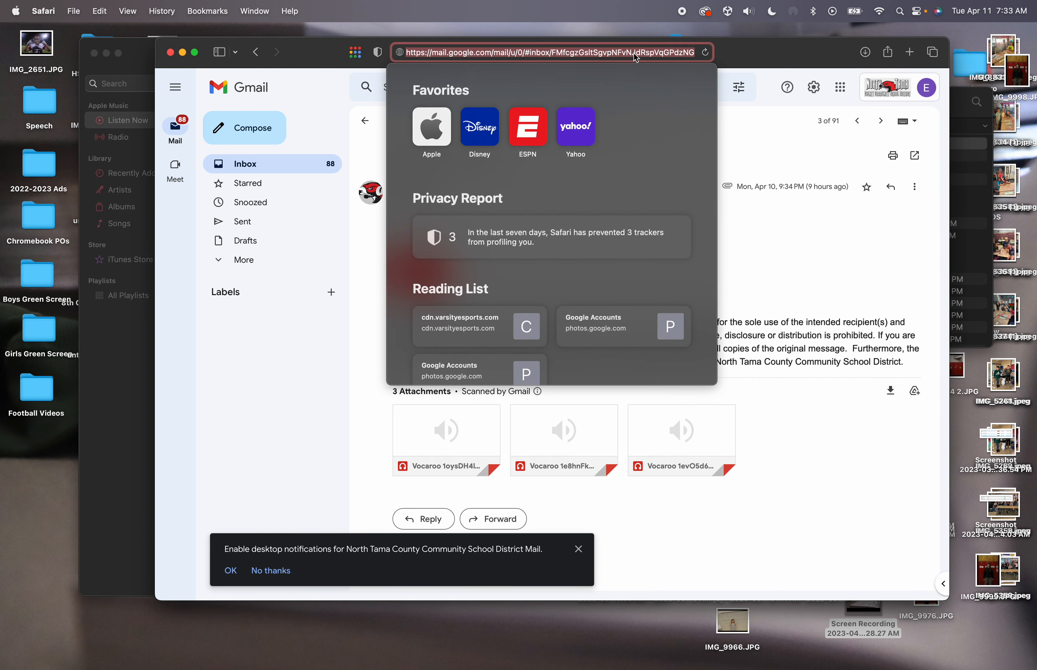
{"action": "type", "text": "pixabay"}
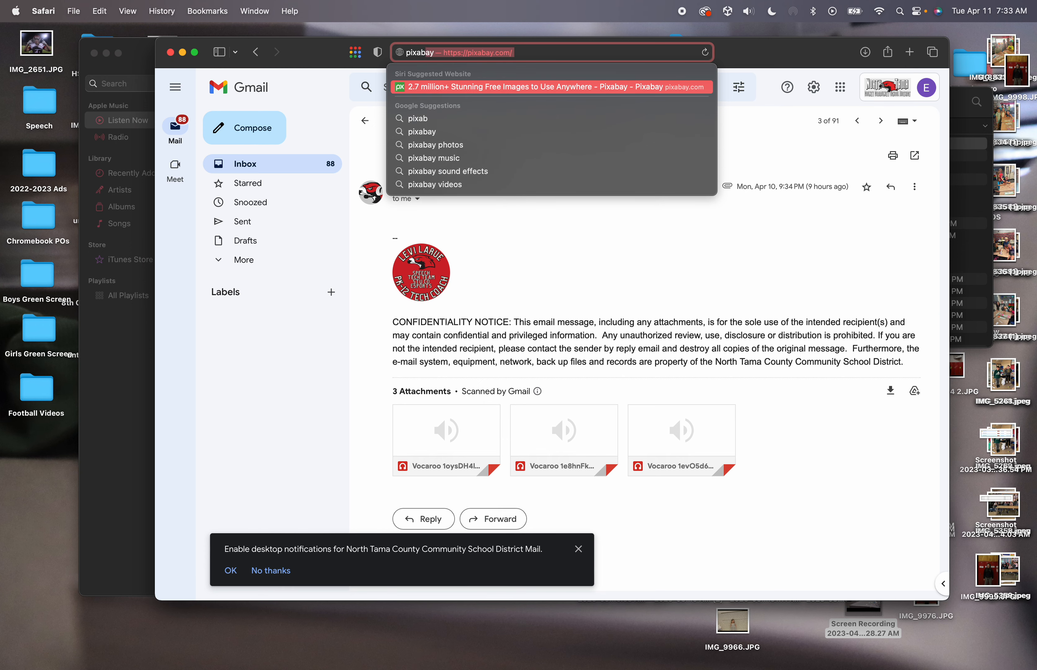
{"action": "type", "text": ".com"}
{"action": "key", "text": "Return"}
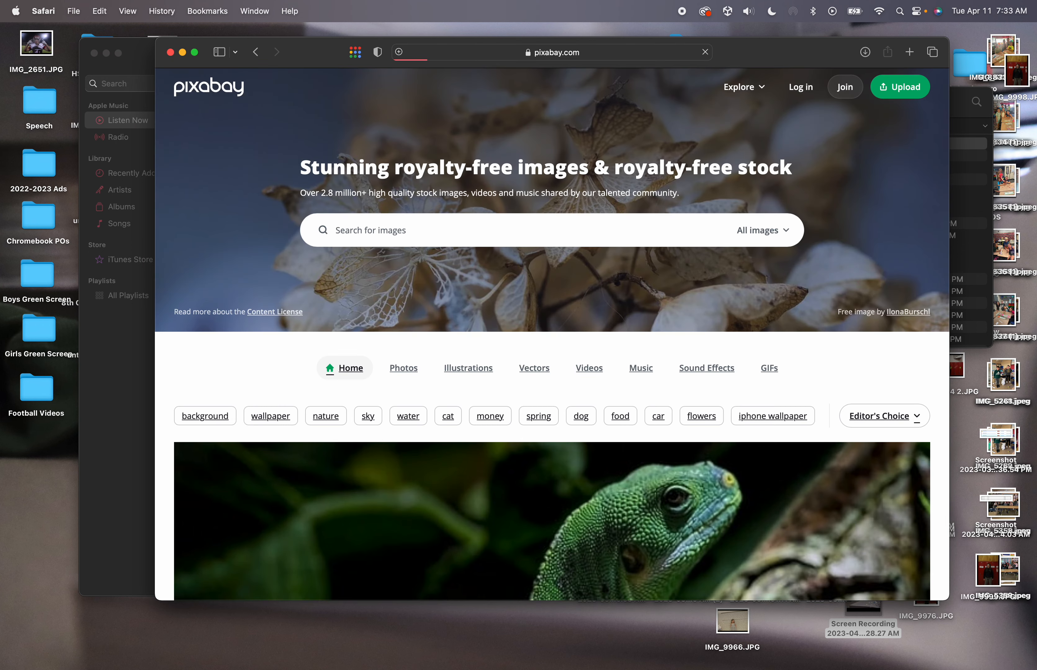
{"action": "left_click", "coordinate": [767, 231]}
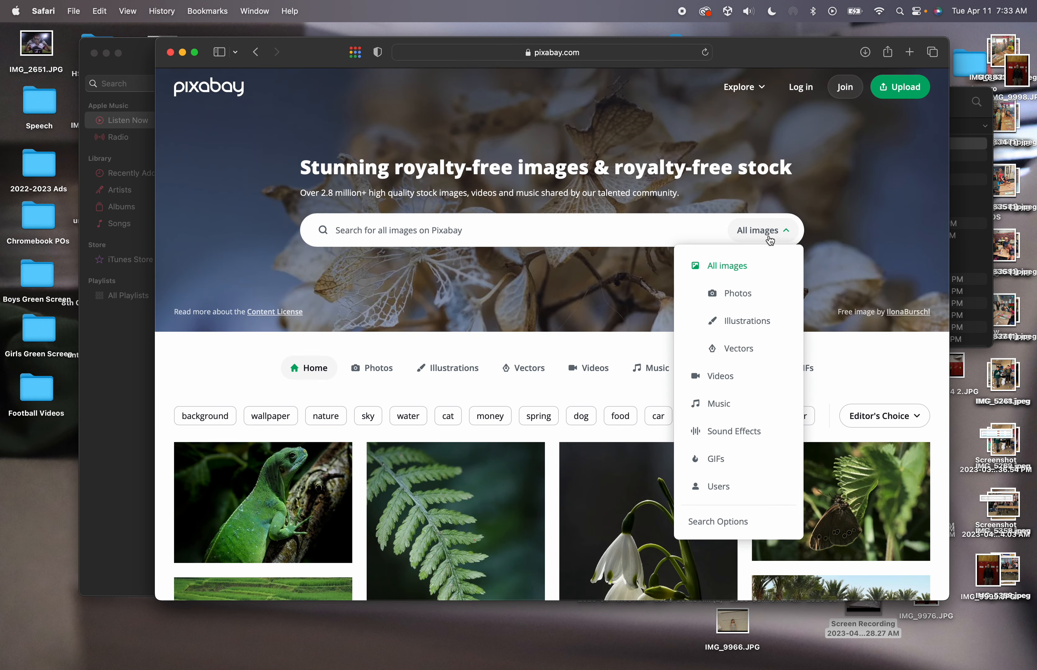
{"action": "left_click", "coordinate": [729, 405]}
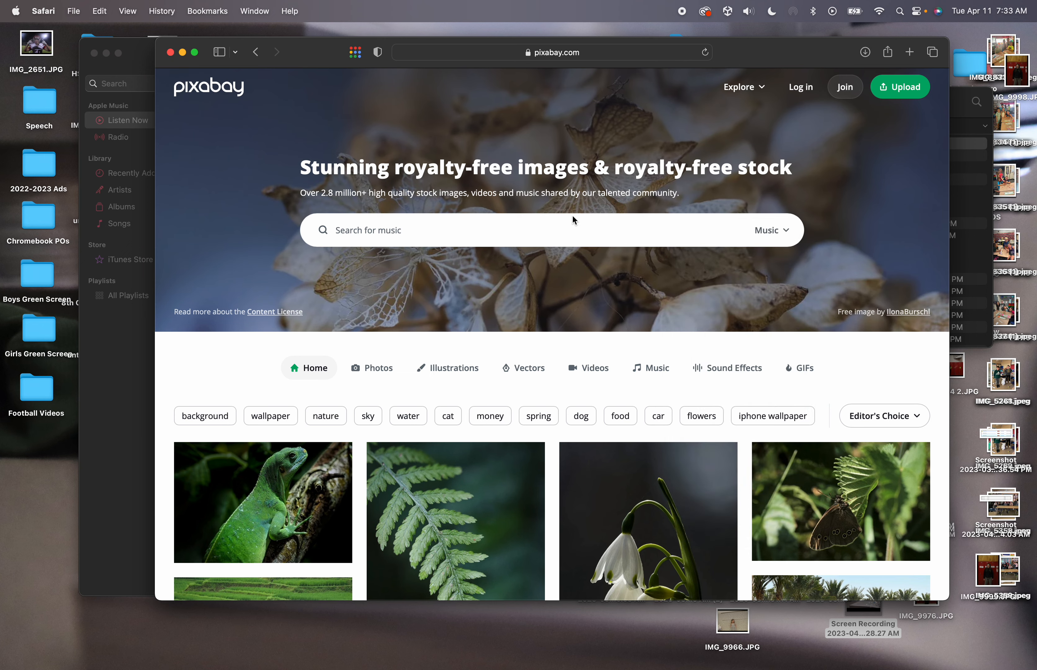
Minimise Safari, close Music, and move and enlarge the Downloads window at the top-left
{"action": "left_click", "coordinate": [183, 52]}
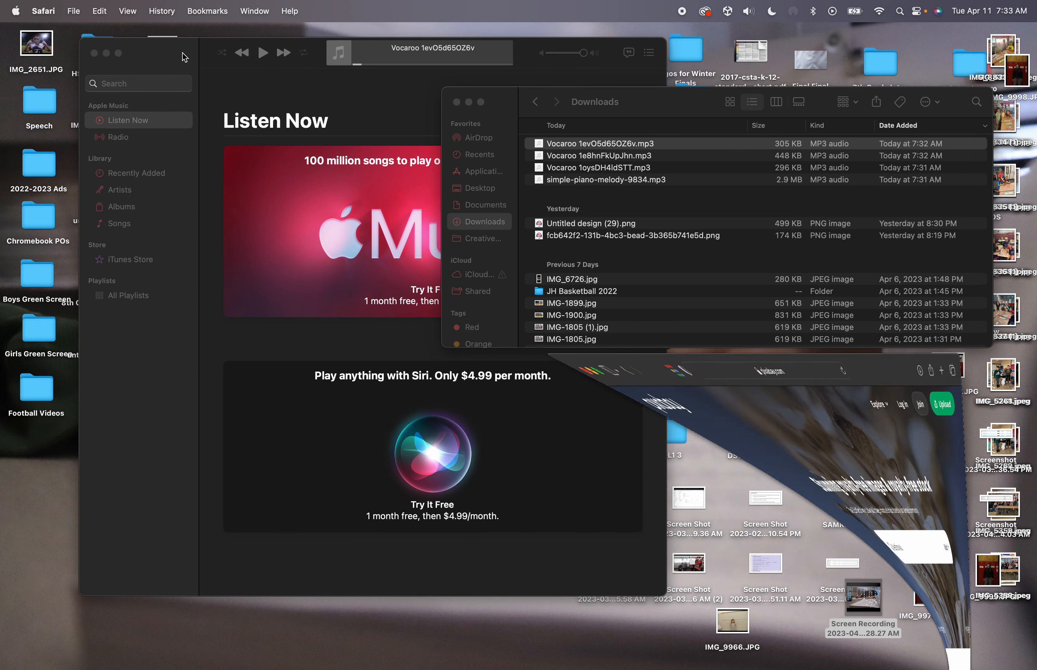
{"action": "left_click", "coordinate": [94, 53]}
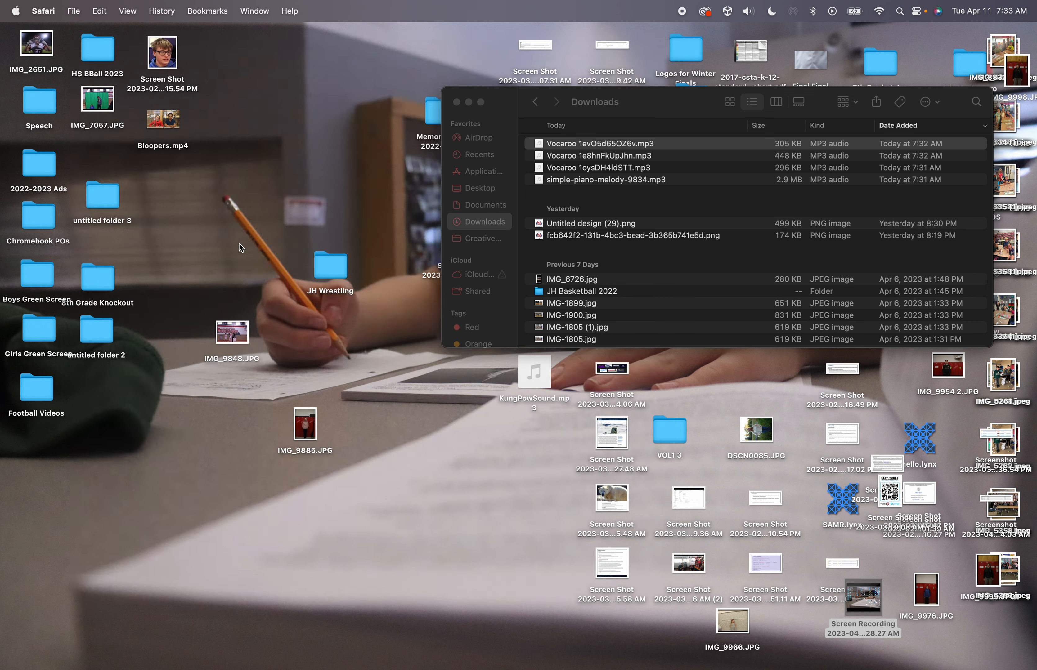
{"action": "left_click_drag", "start_coordinate": [503, 109], "coordinate": [60, 55]}
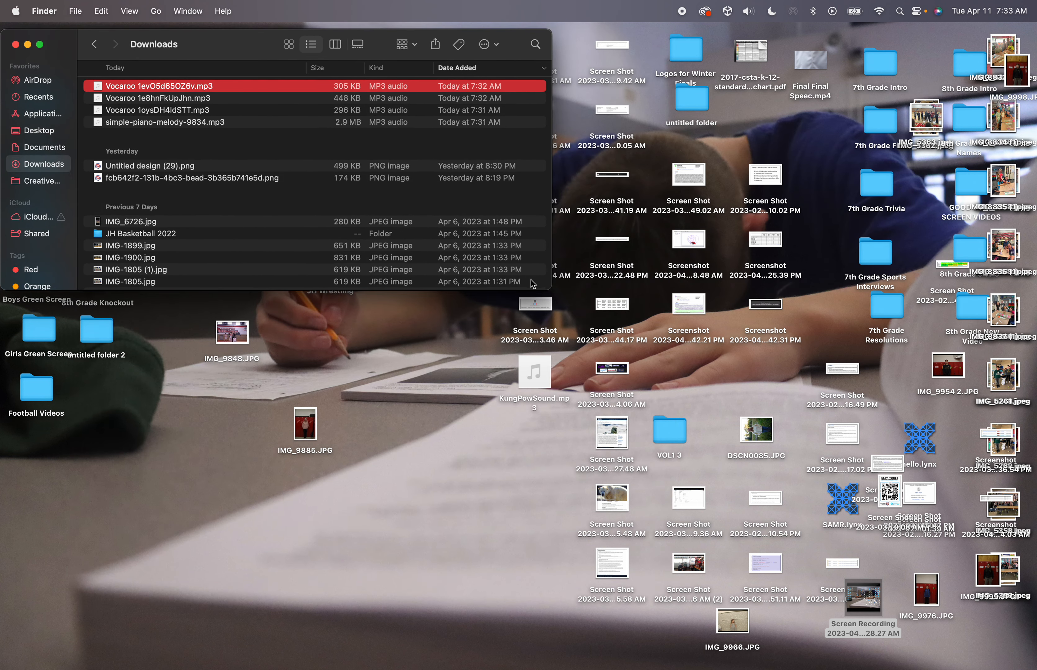
{"action": "left_click_drag", "start_coordinate": [550, 285], "coordinate": [255, 508]}
Launch GarageBand, position its project chooser beside Downloads, and create an Empty Project
{"action": "mouse_move", "coordinate": [433, 667]}
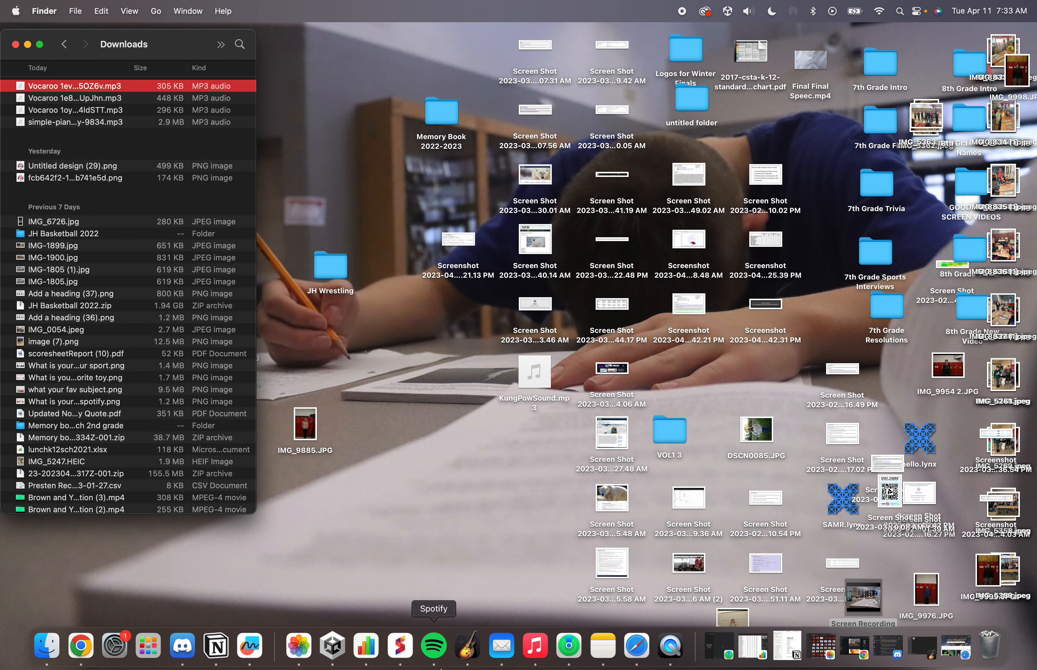
{"action": "left_click", "coordinate": [468, 648]}
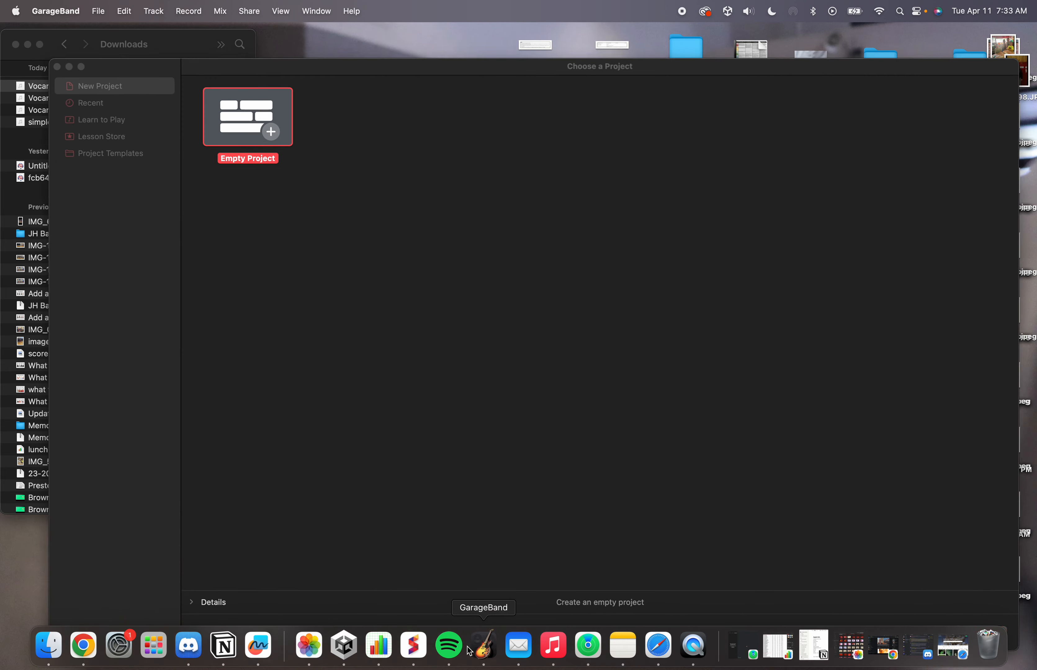
{"action": "left_click_drag", "start_coordinate": [416, 69], "coordinate": [434, 33]}
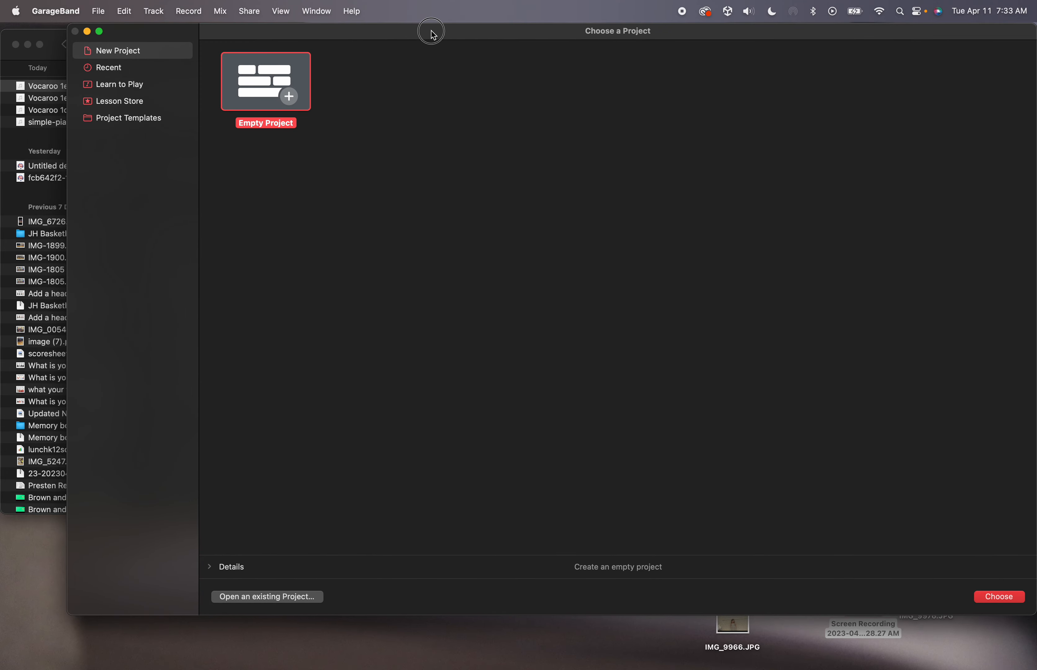
{"action": "left_click_drag", "start_coordinate": [66, 368], "coordinate": [255, 370]}
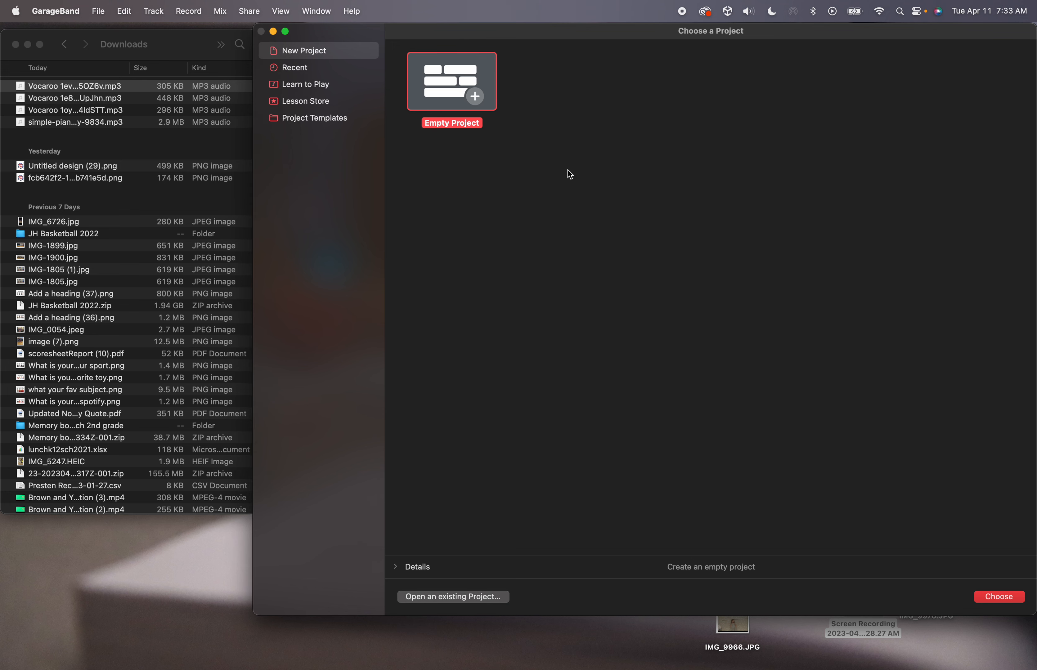
{"action": "left_click", "coordinate": [103, 13]}
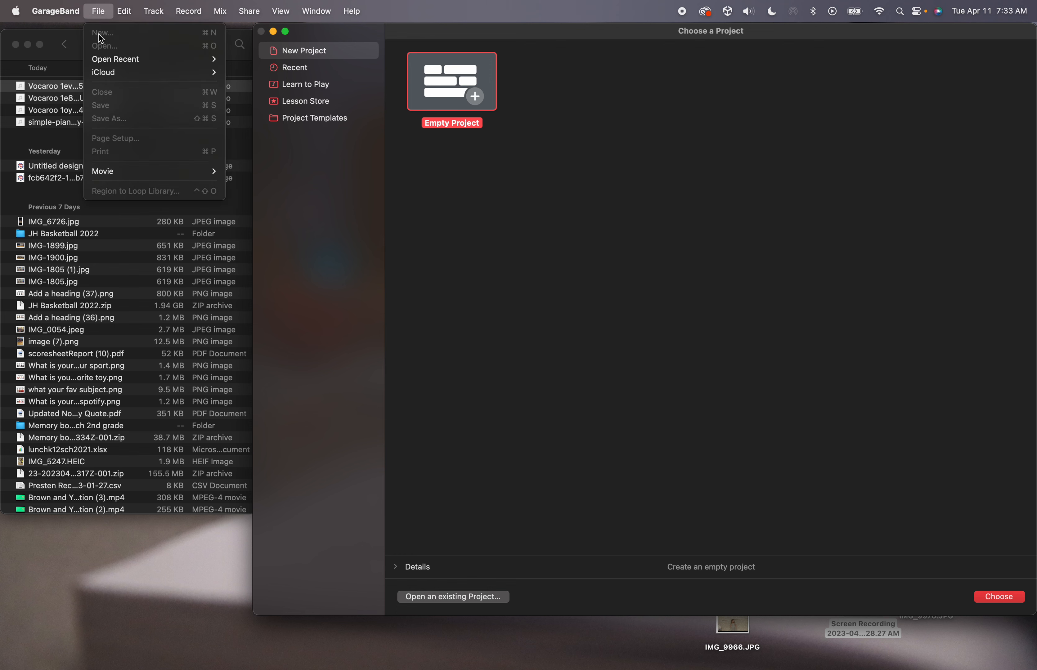
{"action": "left_click", "coordinate": [478, 175]}
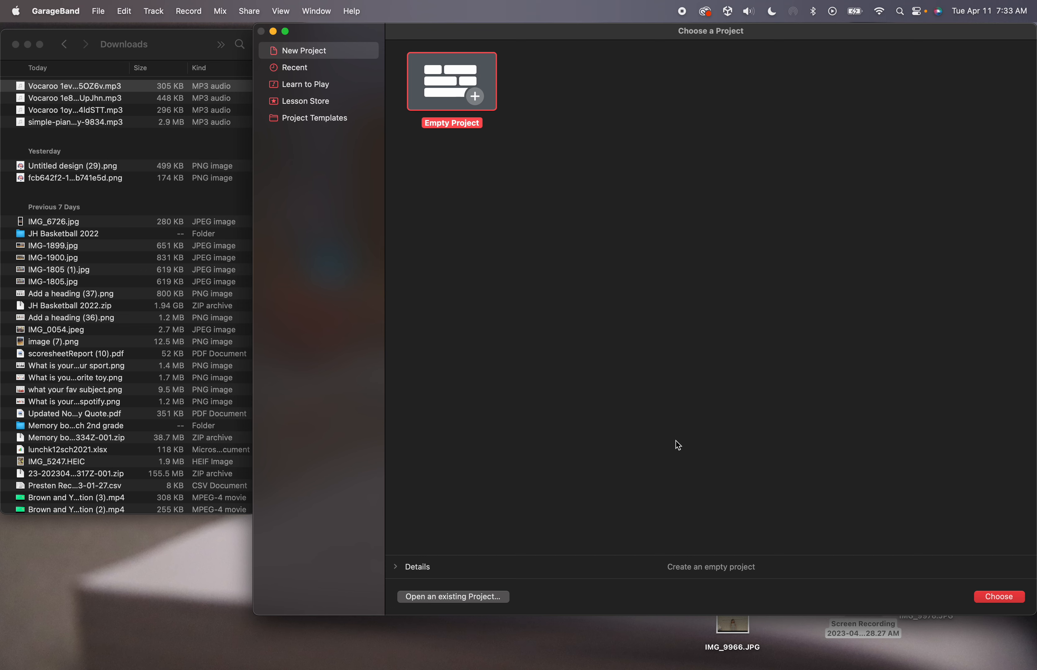
{"action": "left_click", "coordinate": [987, 596]}
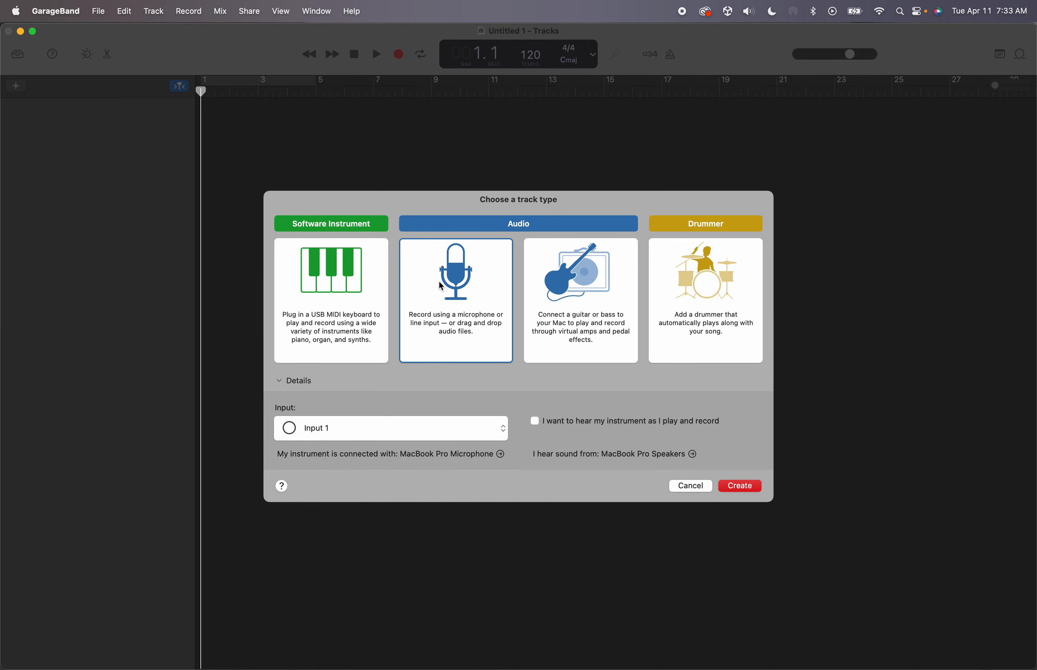
Add audio track Audio 1, narrow the window beside Downloads, and add Audio 2
{"action": "double_click", "coordinate": [458, 283]}
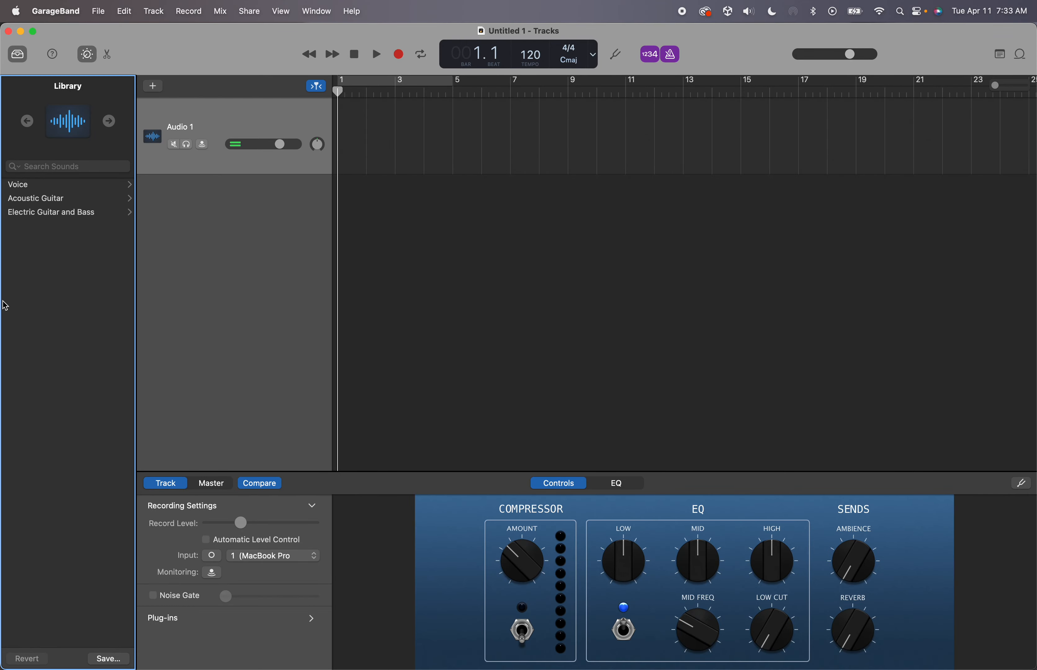
{"action": "left_click_drag", "start_coordinate": [2, 301], "coordinate": [257, 329]}
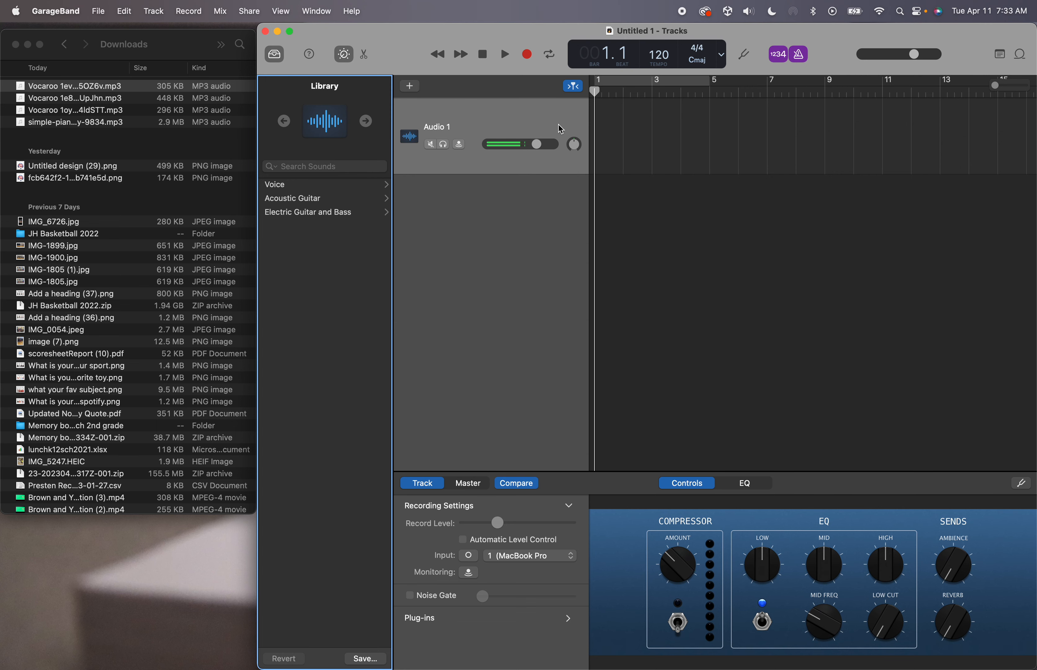
{"action": "left_click", "coordinate": [411, 87]}
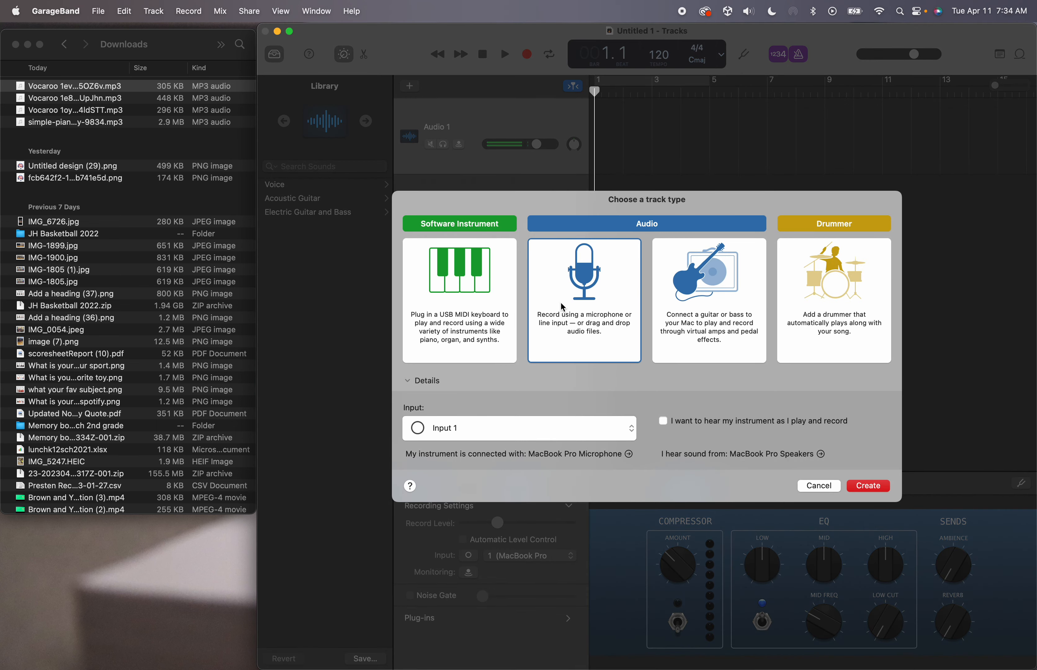
{"action": "left_click", "coordinate": [884, 486]}
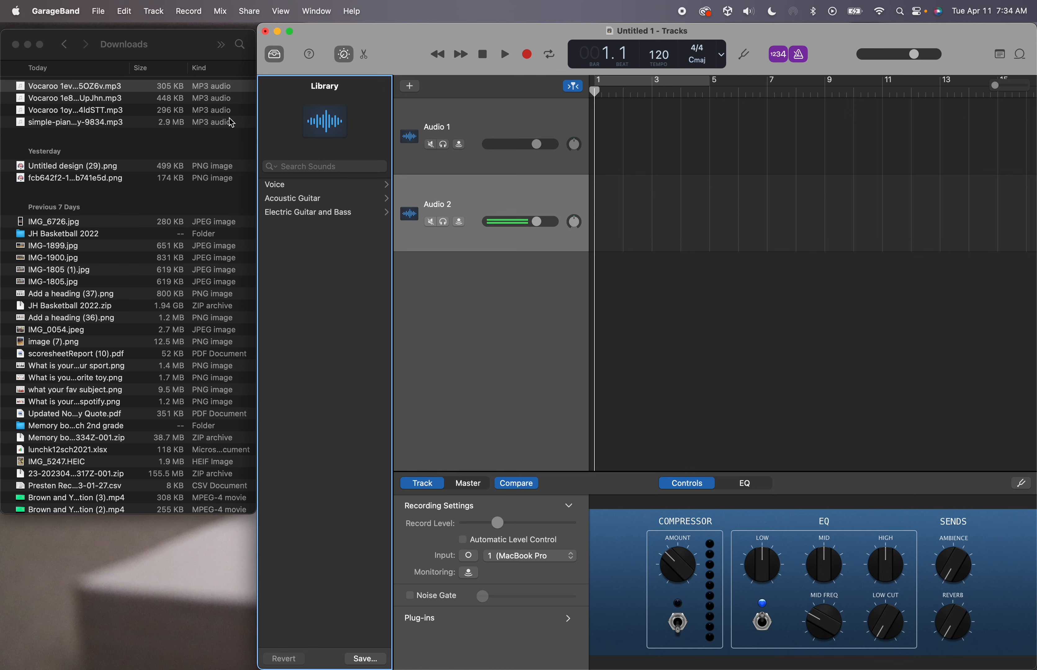
Drag simple-piano-melody-9834 from Downloads onto the first audio track
{"action": "left_click", "coordinate": [93, 122]}
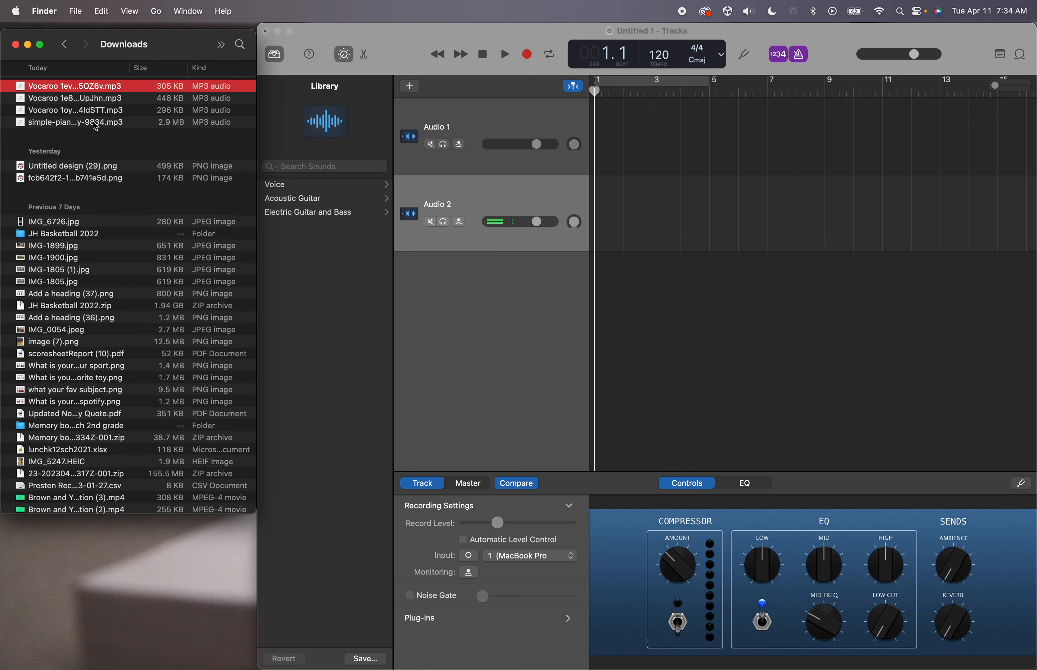
{"action": "left_click", "coordinate": [94, 122]}
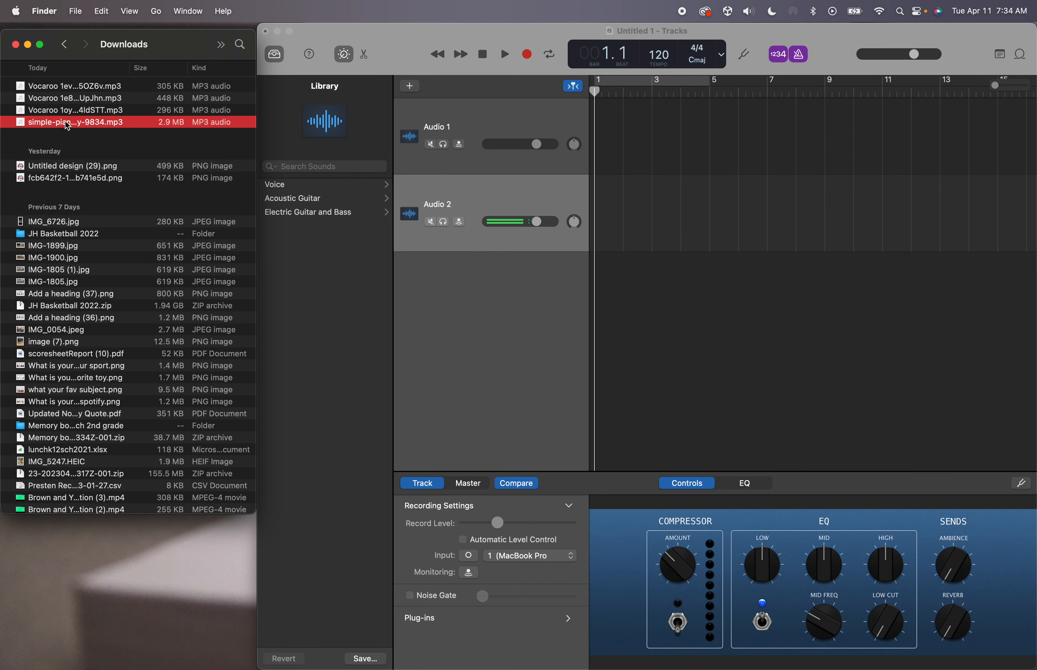
{"action": "left_click_drag", "start_coordinate": [68, 127], "coordinate": [585, 143]}
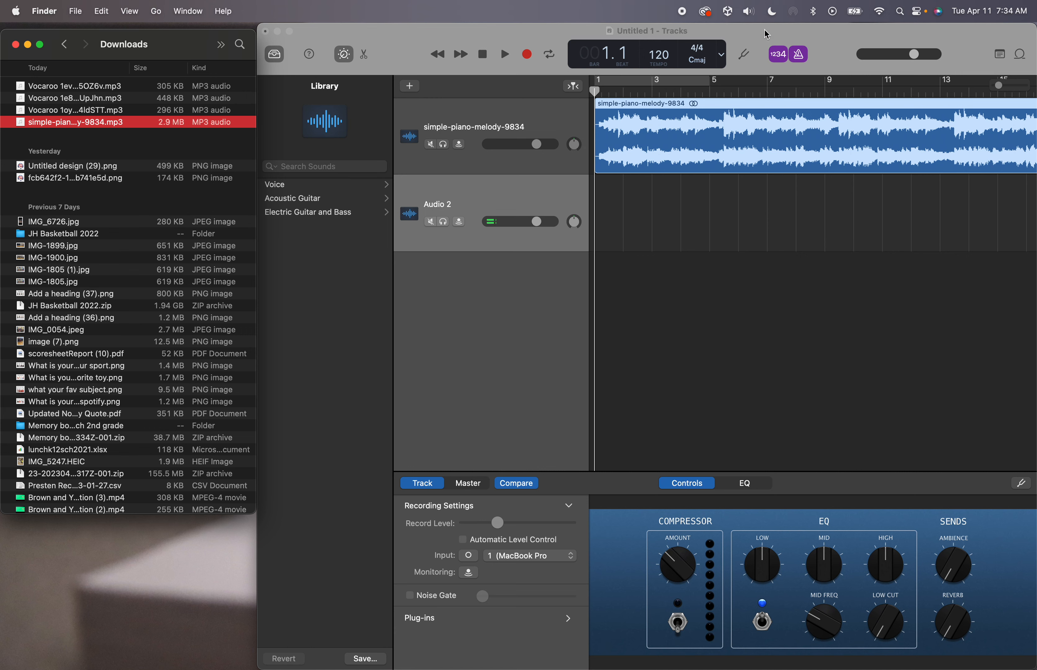
Turn off count-in and metronome, test playback, and return the playhead to the start
{"action": "left_click", "coordinate": [783, 58]}
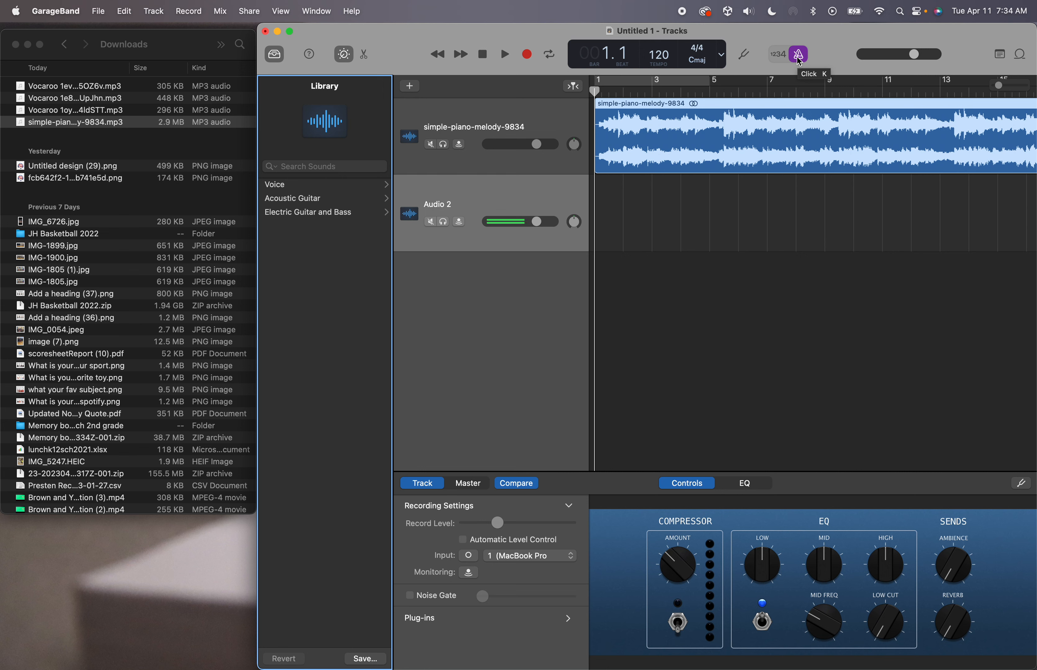
{"action": "key", "text": "space"}
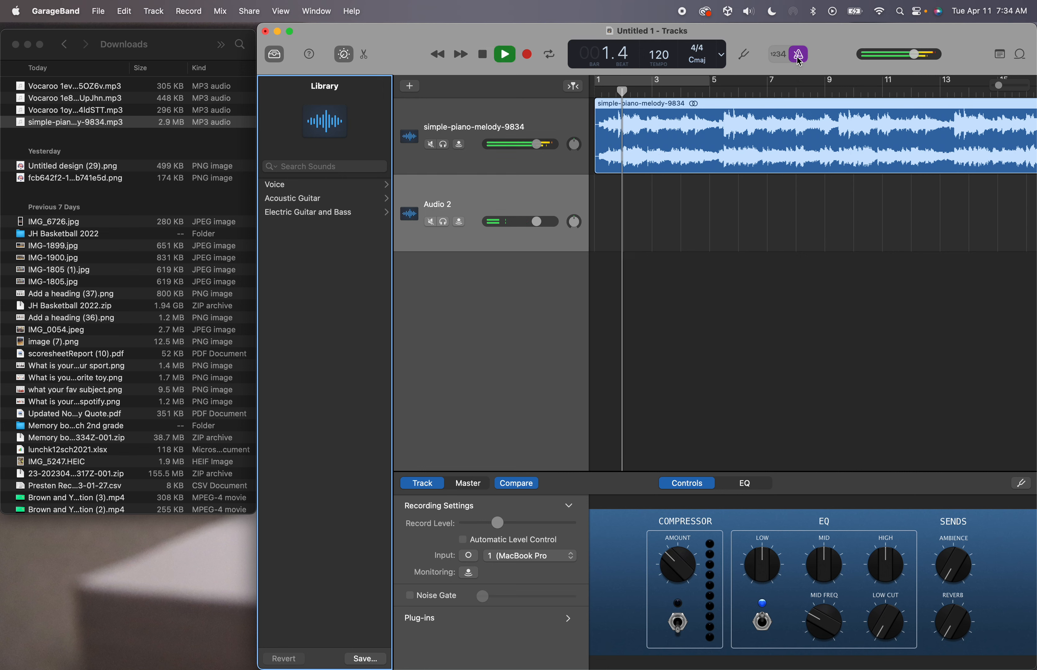
{"action": "key", "text": "space"}
{"action": "left_click", "coordinate": [799, 56]}
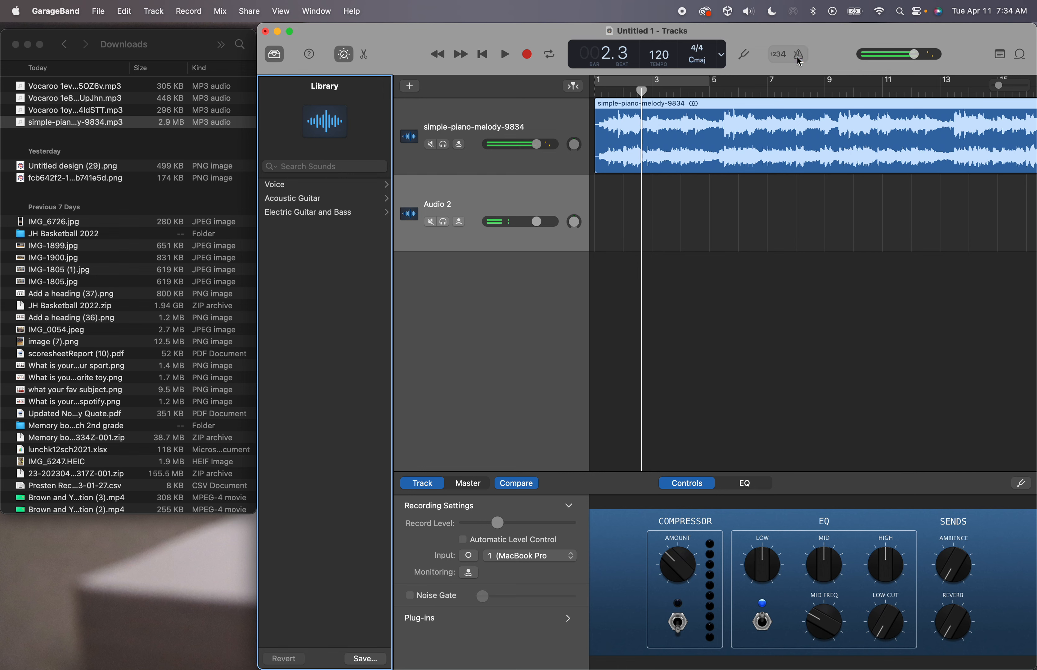
{"action": "left_click", "coordinate": [641, 90]}
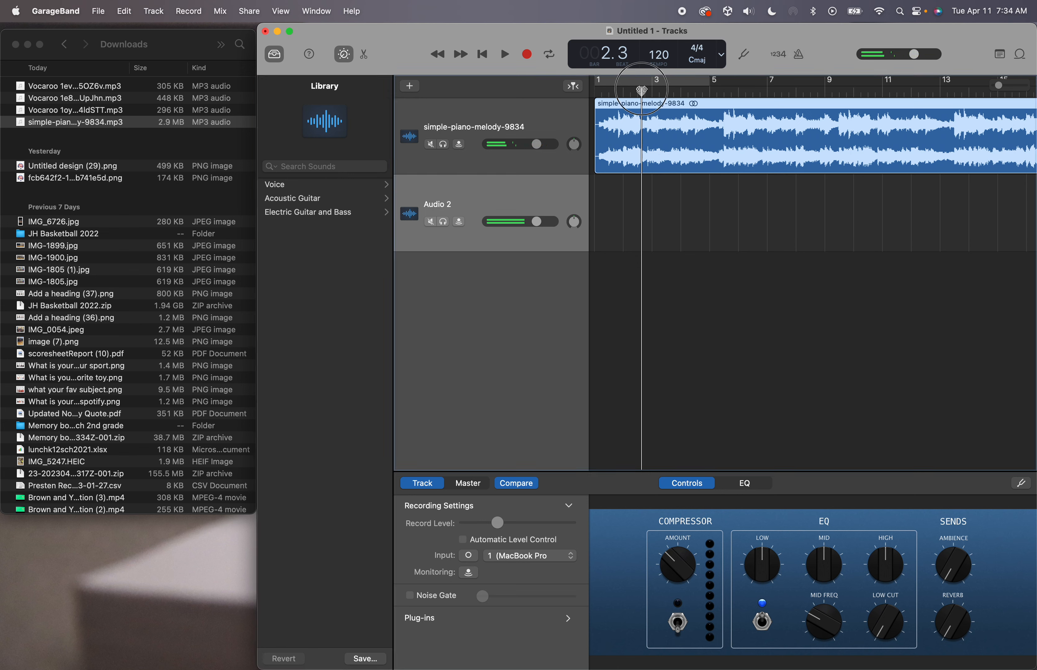
{"action": "left_click_drag", "start_coordinate": [642, 90], "coordinate": [595, 91]}
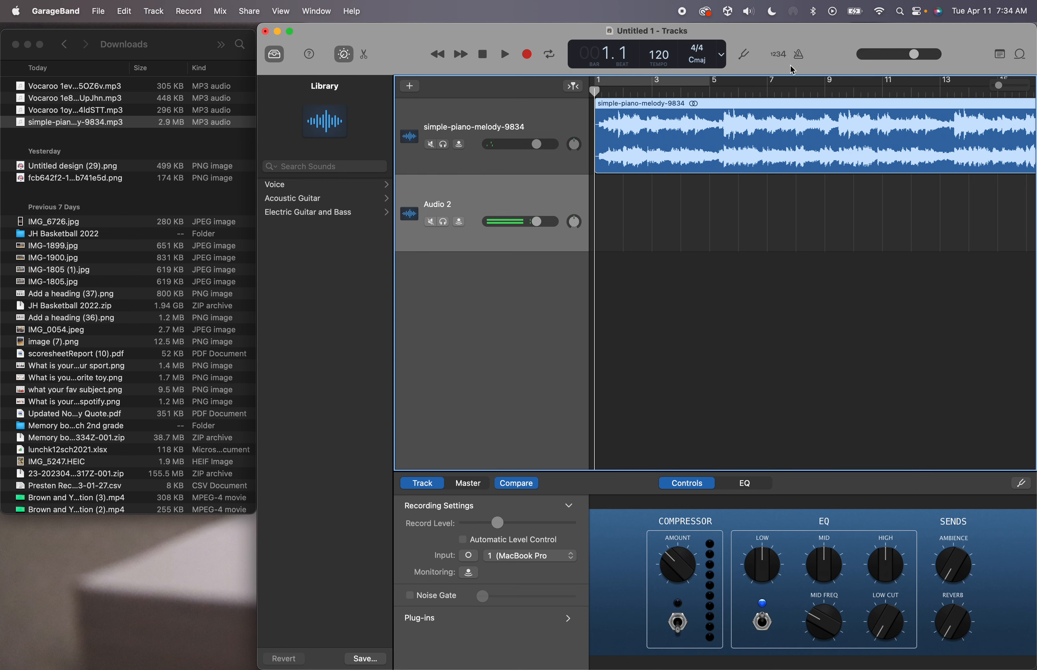
{"action": "left_click_drag", "start_coordinate": [822, 33], "coordinate": [779, 33]}
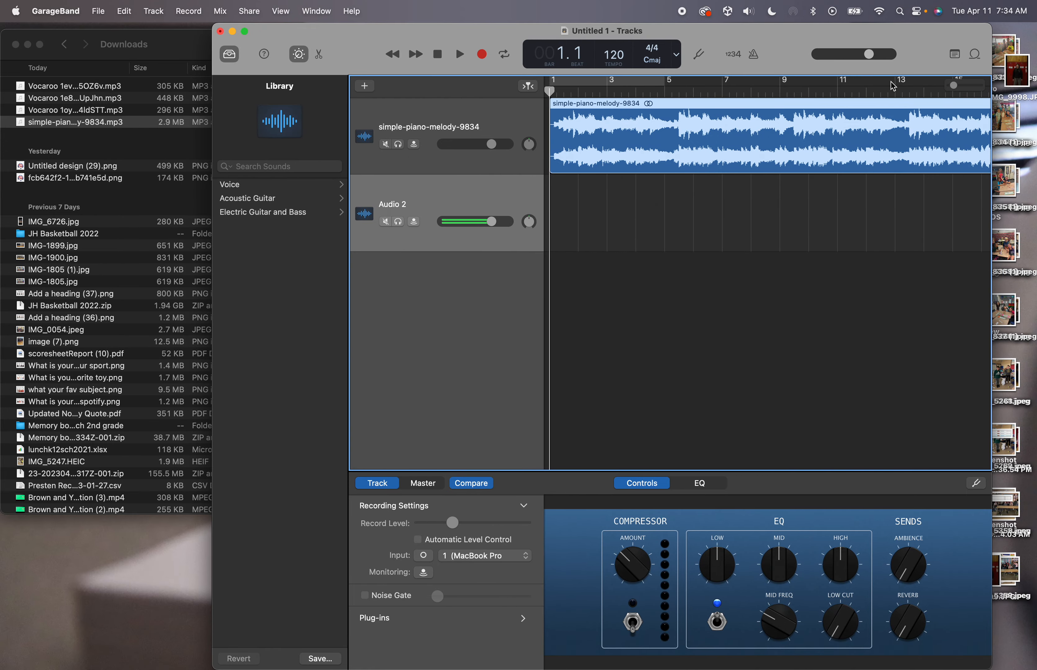
Zoom out to the whole piano clip, switch the LCD to Time, and place the playhead at 0:20
{"action": "left_click_drag", "start_coordinate": [953, 89], "coordinate": [884, 98]}
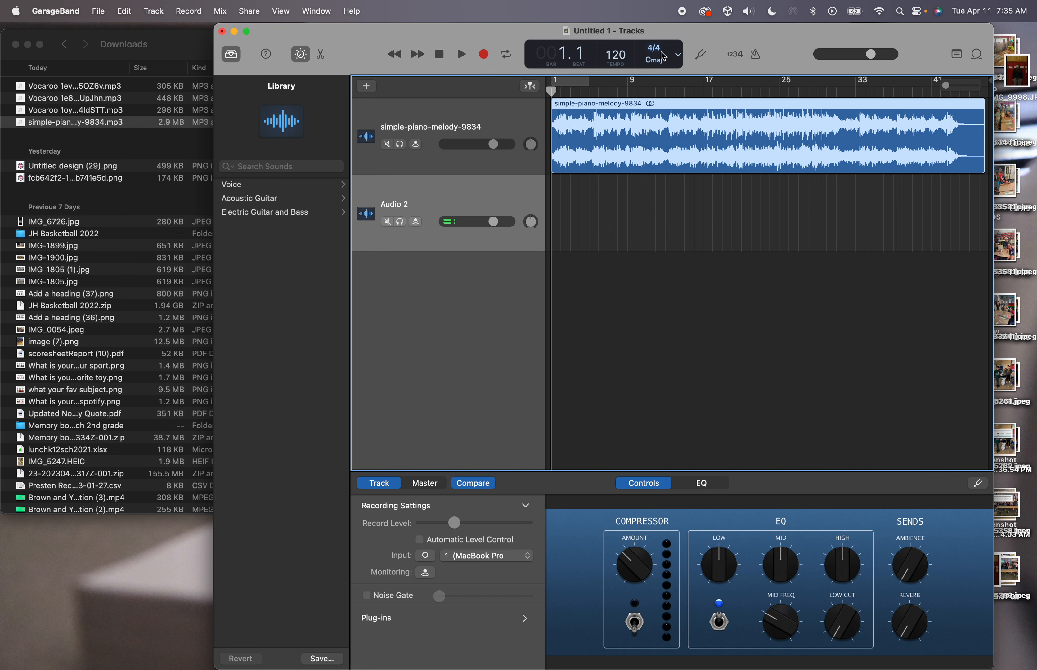
{"action": "left_click", "coordinate": [678, 54]}
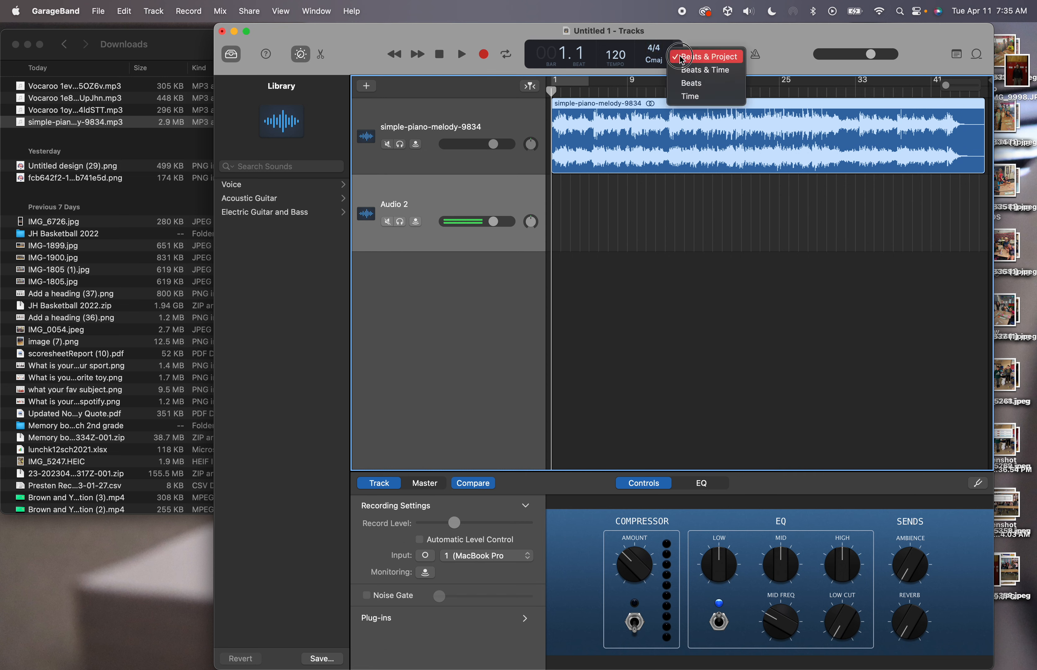
{"action": "left_click", "coordinate": [693, 98]}
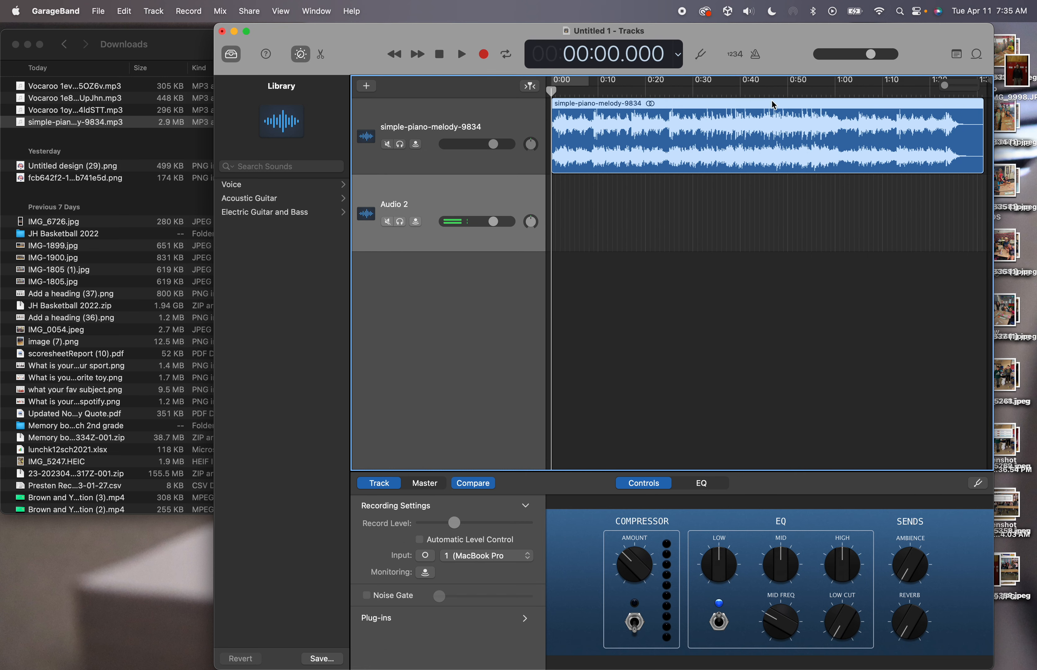
{"action": "left_click", "coordinate": [647, 89]}
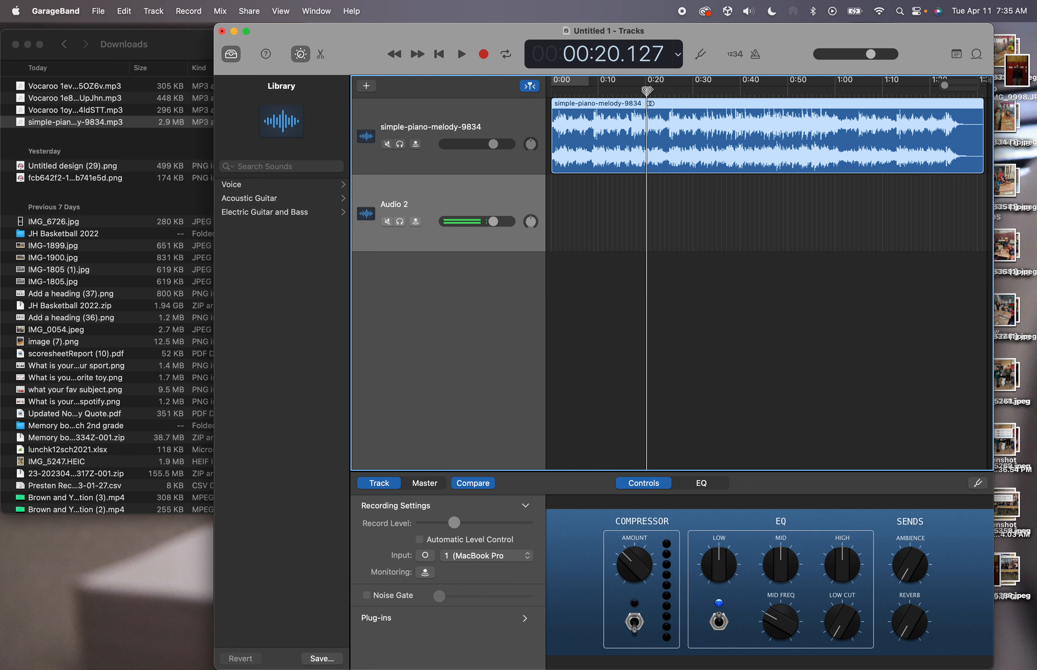
Split the piano clip at 0:20 and again at 0:40
{"action": "mouse_move", "coordinate": [647, 90]}
{"action": "left_mouse_down"}
{"action": "mouse_move", "coordinate": [566, 90]}
{"action": "mouse_move", "coordinate": [646, 91]}
{"action": "left_mouse_up"}
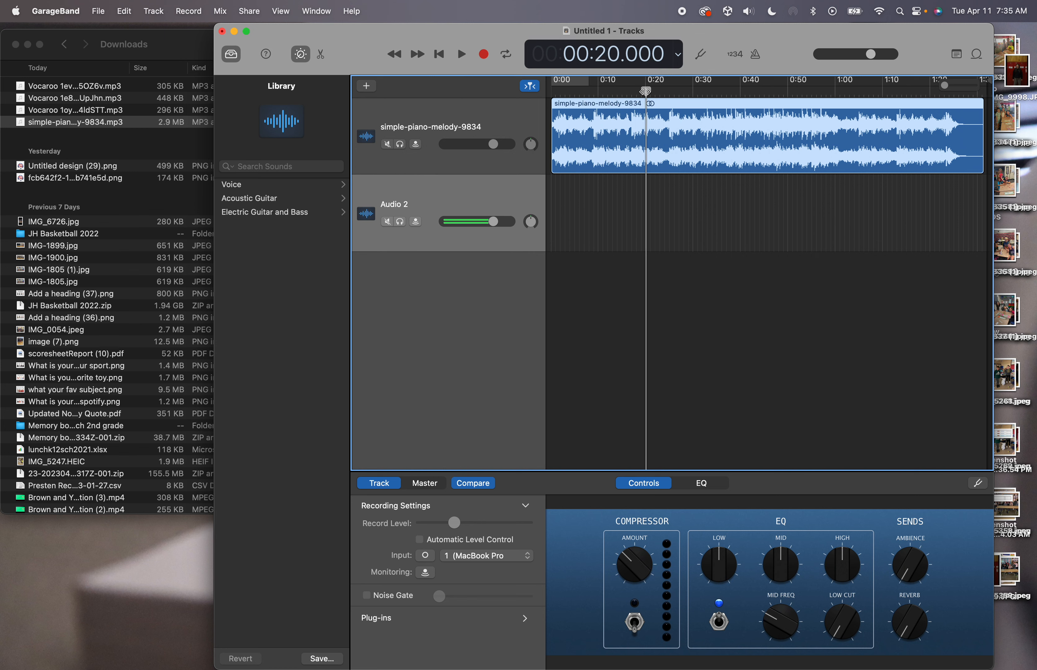
{"action": "right_click", "coordinate": [659, 108]}
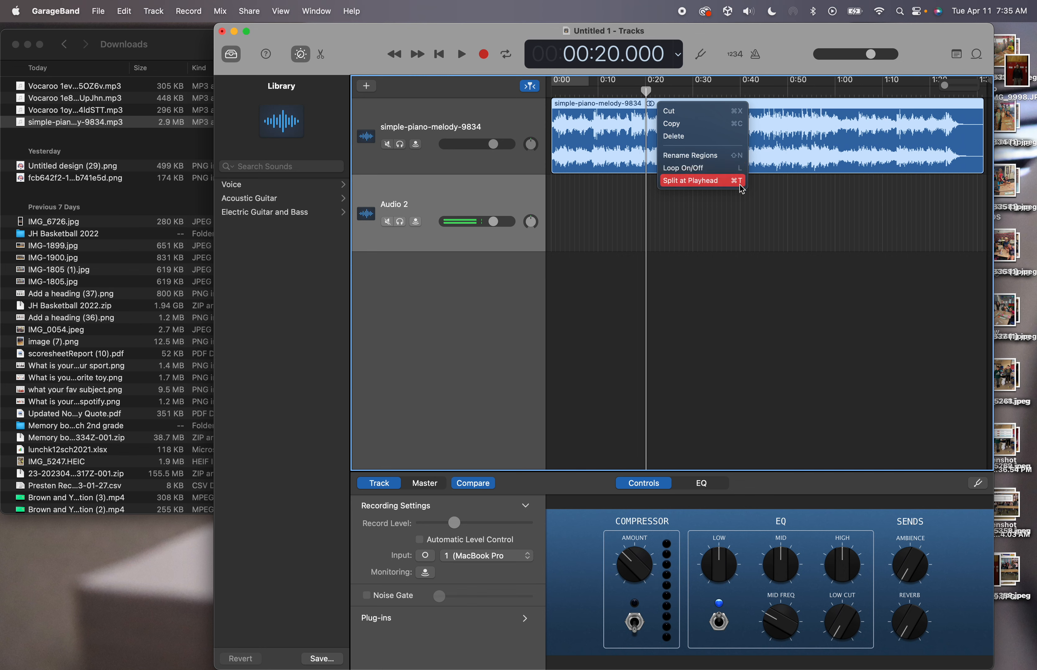
{"action": "left_click", "coordinate": [720, 181]}
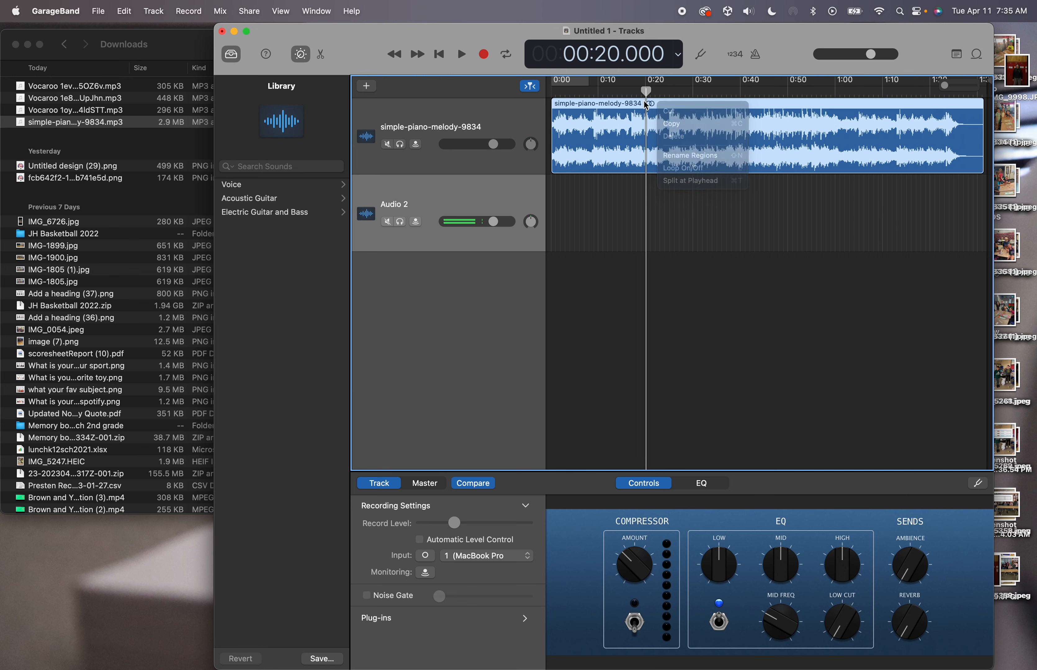
{"action": "key", "text": "super+t"}
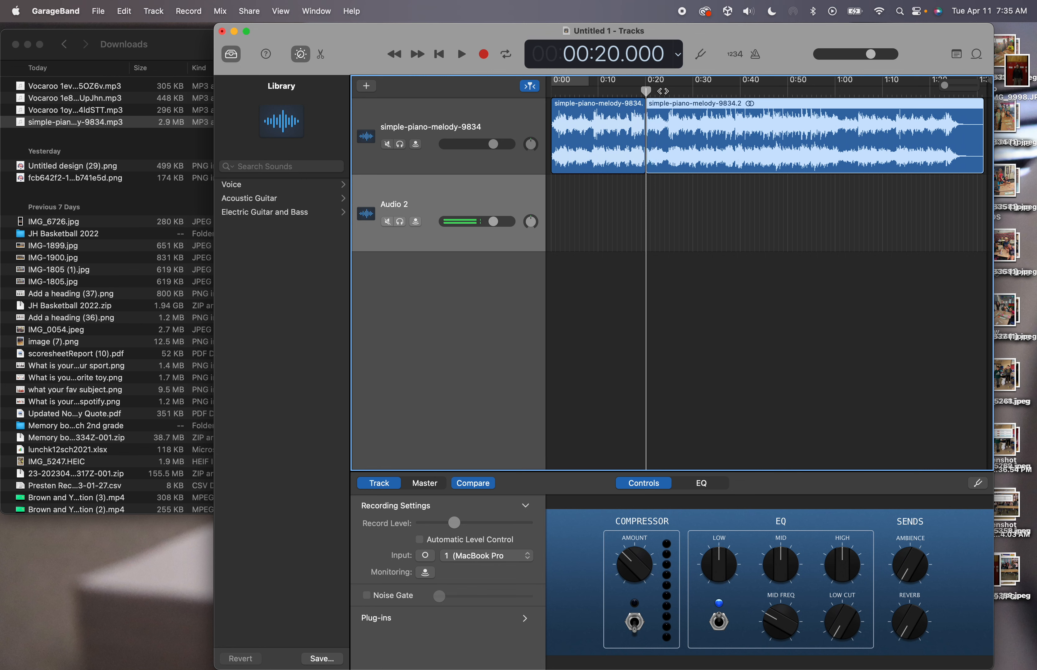
{"action": "left_click_drag", "start_coordinate": [646, 91], "coordinate": [741, 95]}
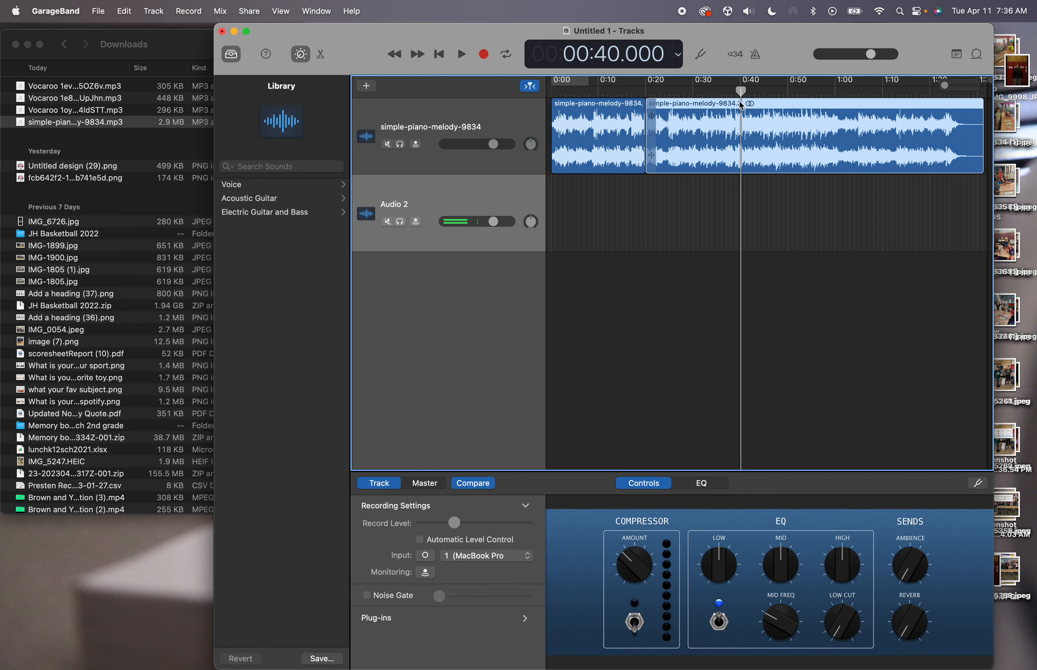
{"action": "key", "text": "super+t"}
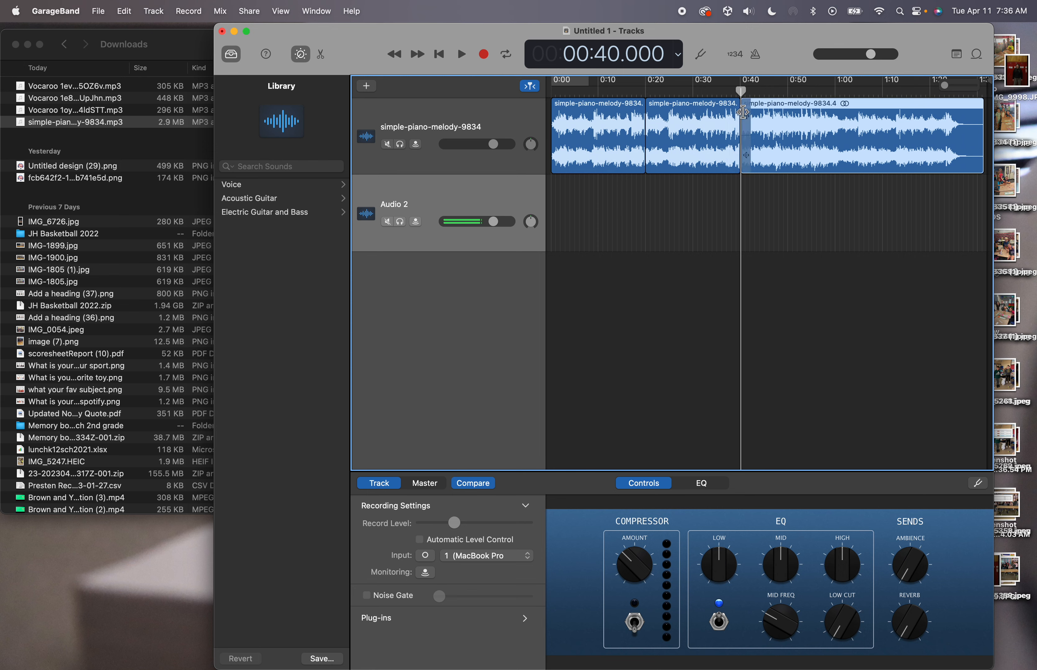
Delete the pieces before 0:20 and after 0:40, and move the remaining piece to the start
{"action": "key", "text": "Delete"}
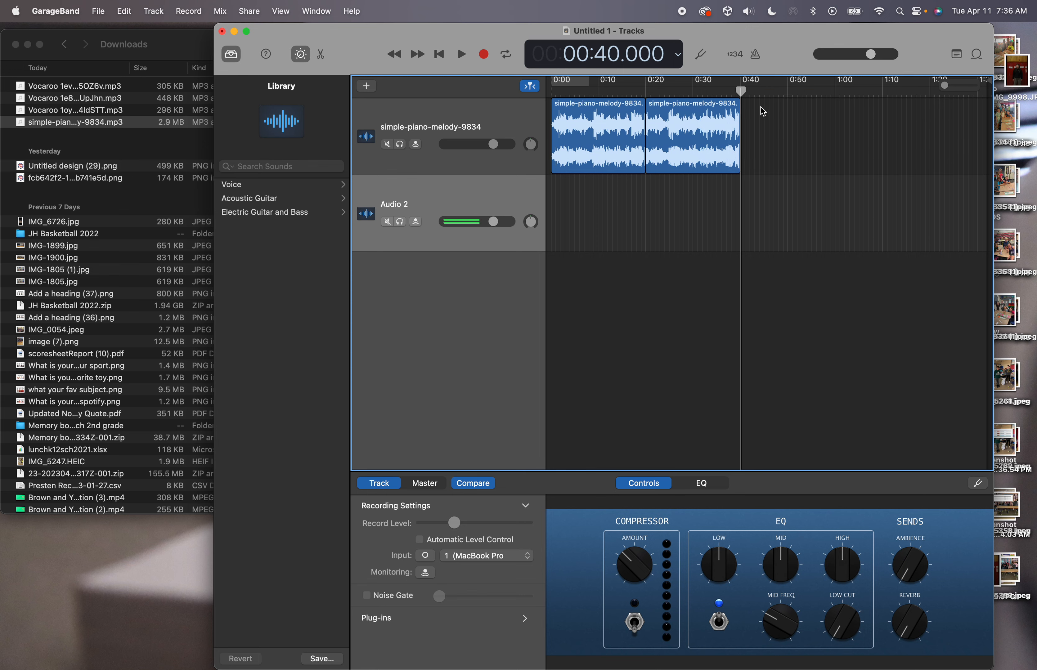
{"action": "left_click", "coordinate": [600, 107]}
{"action": "key", "text": "Delete"}
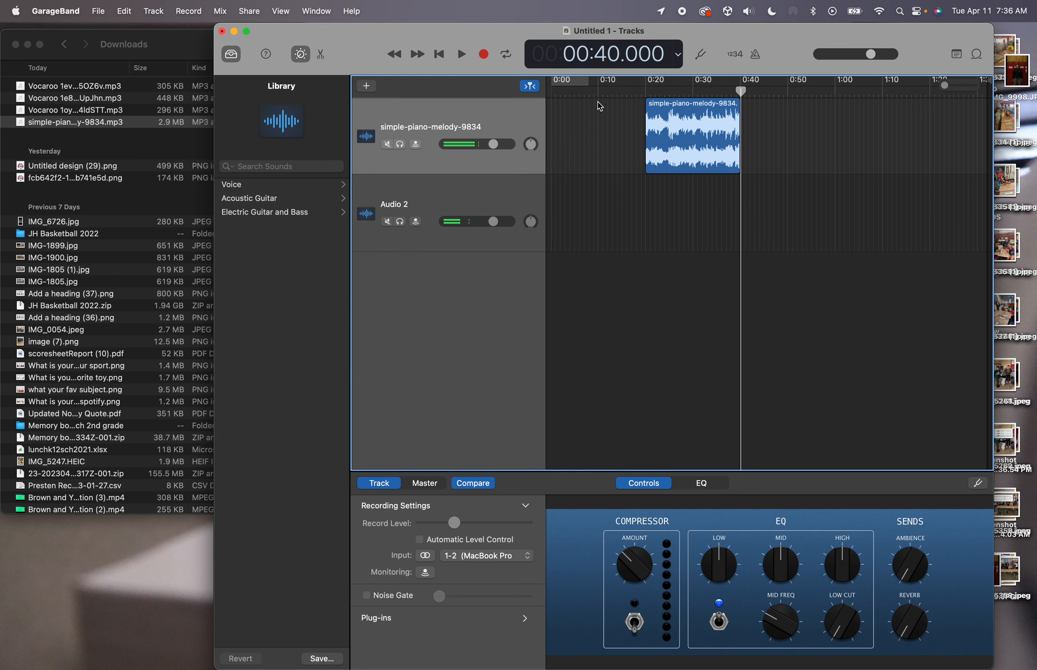
{"action": "left_click_drag", "start_coordinate": [684, 108], "coordinate": [589, 114]}
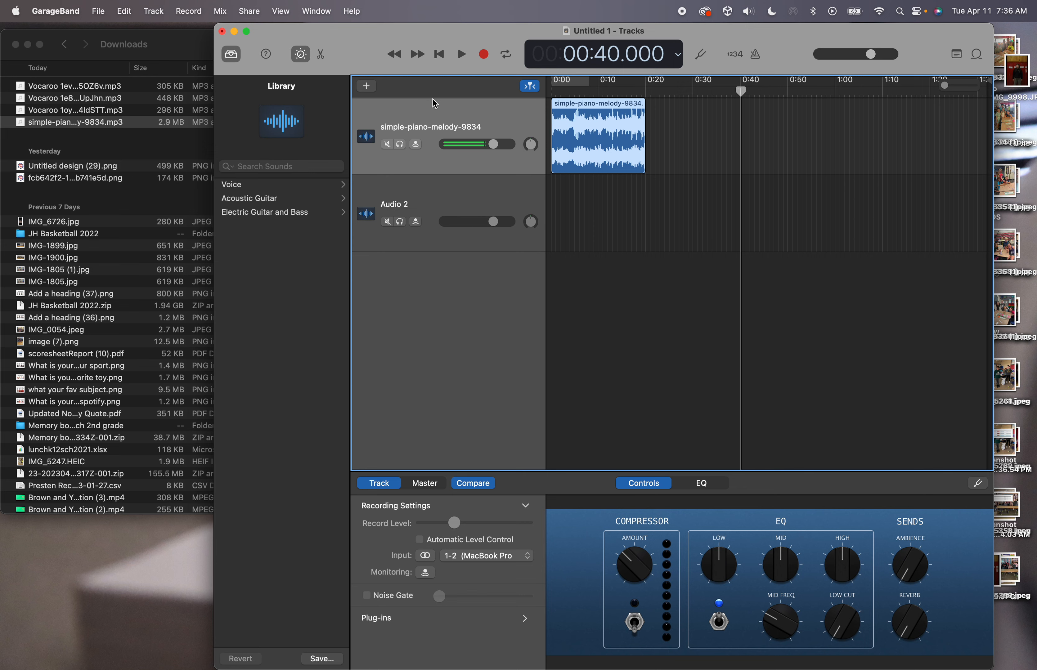
{"action": "key", "text": "a"}
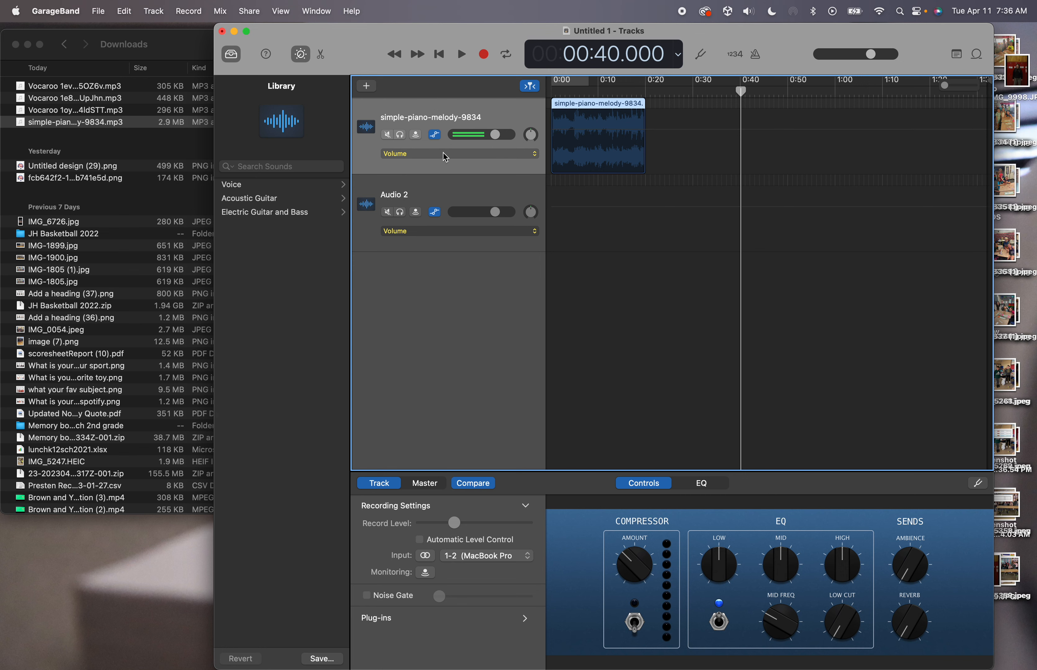
Enable Volume automation on the piano track and raise its volume line slightly during playback
{"action": "left_click", "coordinate": [556, 136]}
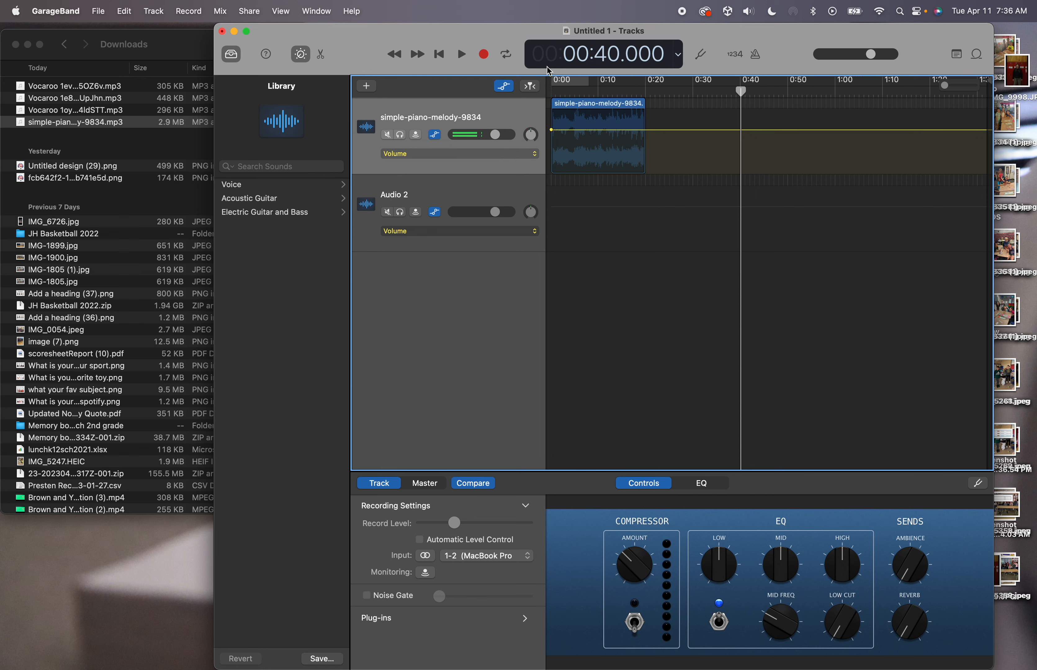
{"action": "key", "text": "Return"}
{"action": "key", "text": "space"}
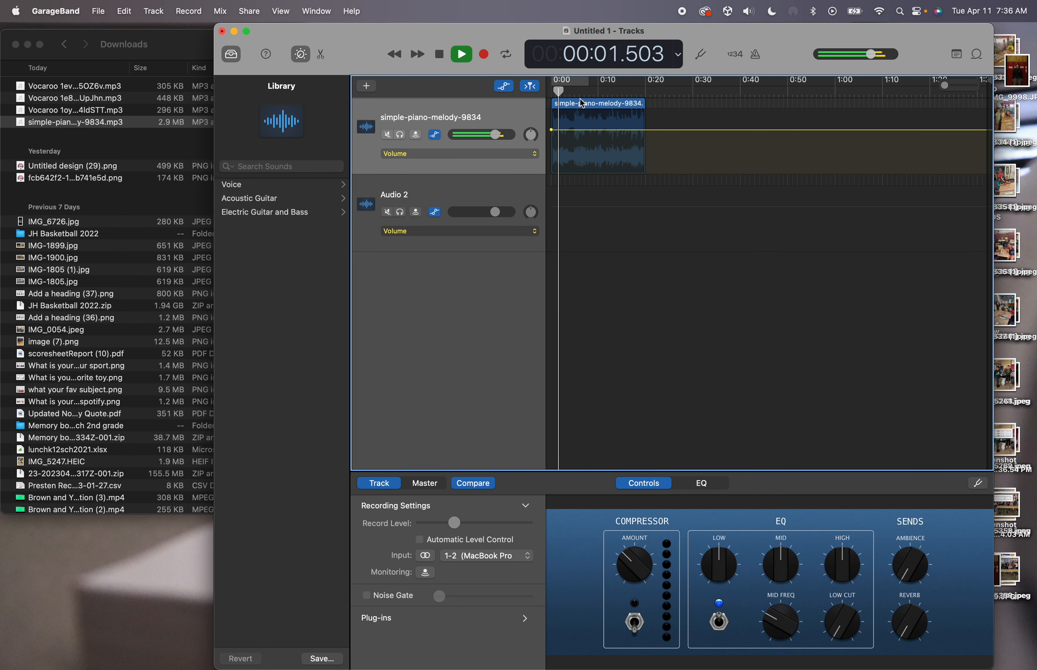
{"action": "mouse_move", "coordinate": [606, 138]}
{"action": "left_mouse_down"}
{"action": "mouse_move", "coordinate": [606, 111]}
{"action": "mouse_move", "coordinate": [605, 151]}
{"action": "mouse_move", "coordinate": [605, 137]}
{"action": "left_mouse_up"}
{"action": "key", "text": "space"}
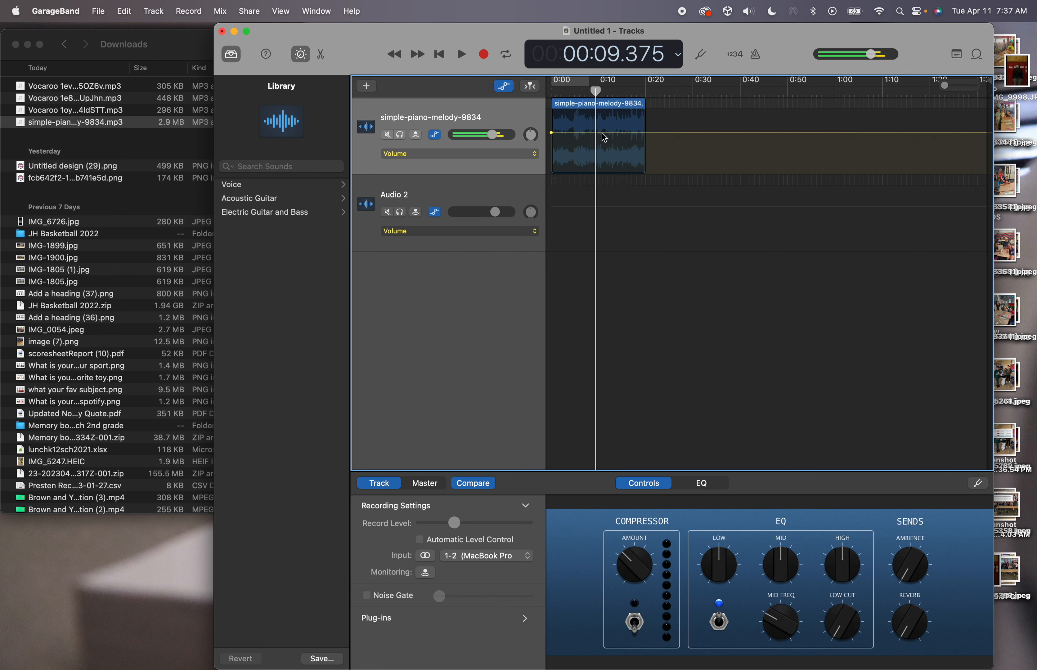
{"action": "left_click_drag", "start_coordinate": [595, 94], "coordinate": [542, 94]}
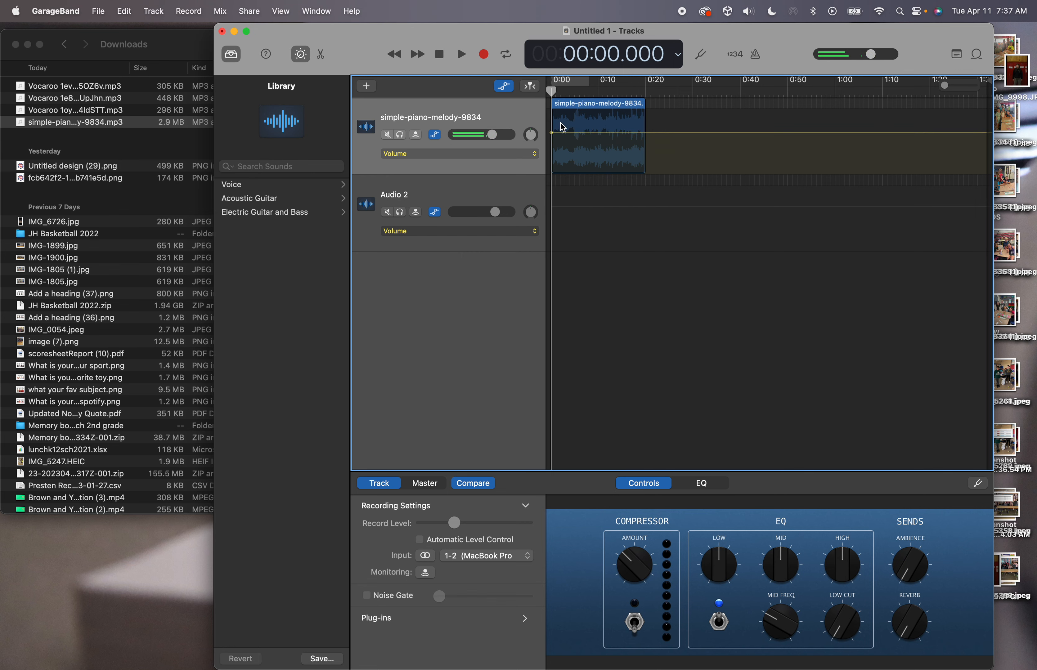
{"action": "scroll", "coordinate": [603, 152], "scroll_direction": "up", "scroll_amount": 5}
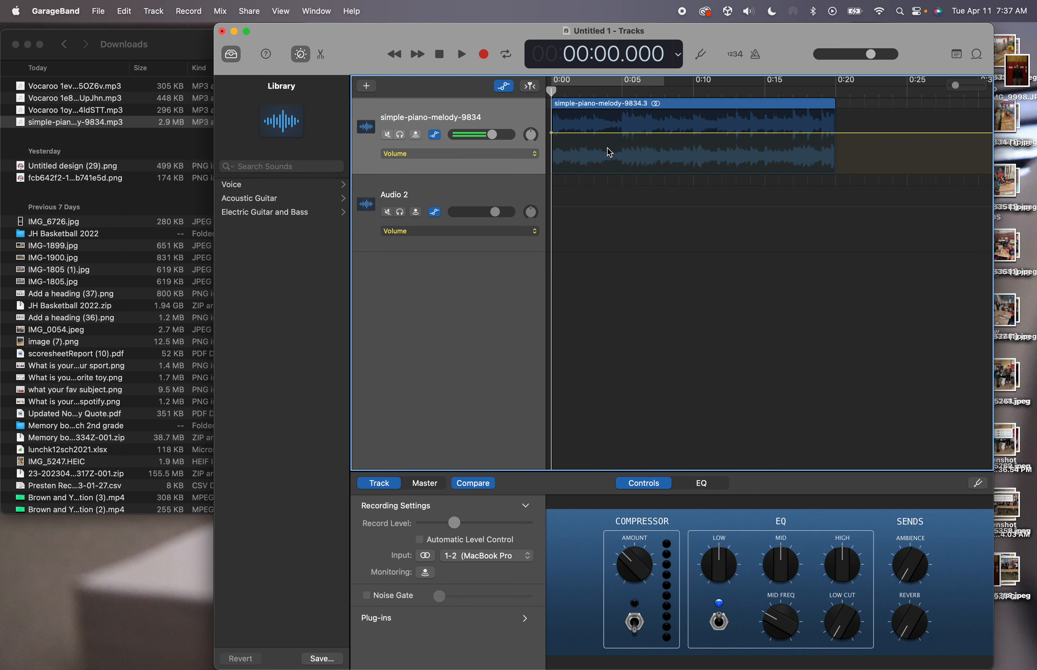
Add a point on the piano volume line and drop the clip's end to -5.8 dB
{"action": "left_click_drag", "start_coordinate": [589, 135], "coordinate": [586, 126]}
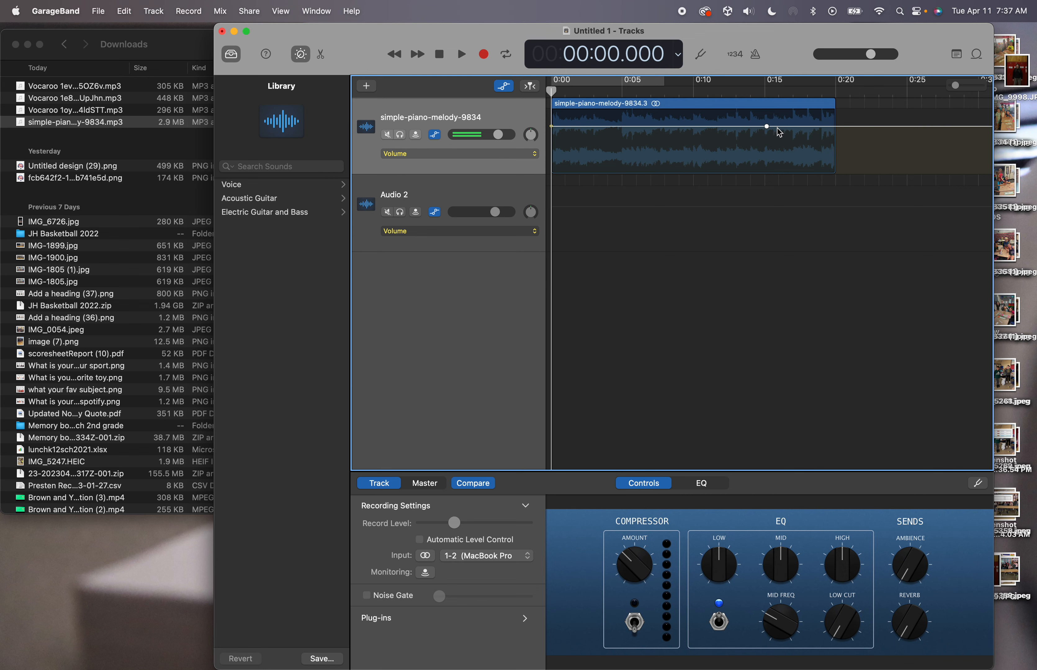
{"action": "left_click", "coordinate": [835, 130]}
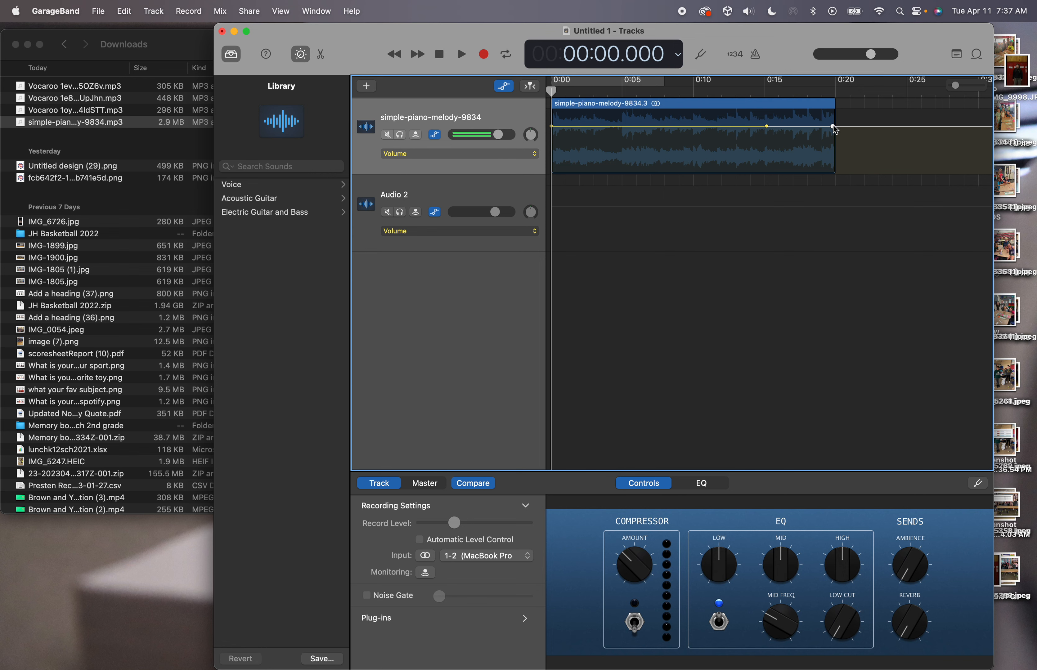
{"action": "left_click_drag", "start_coordinate": [834, 126], "coordinate": [833, 171]}
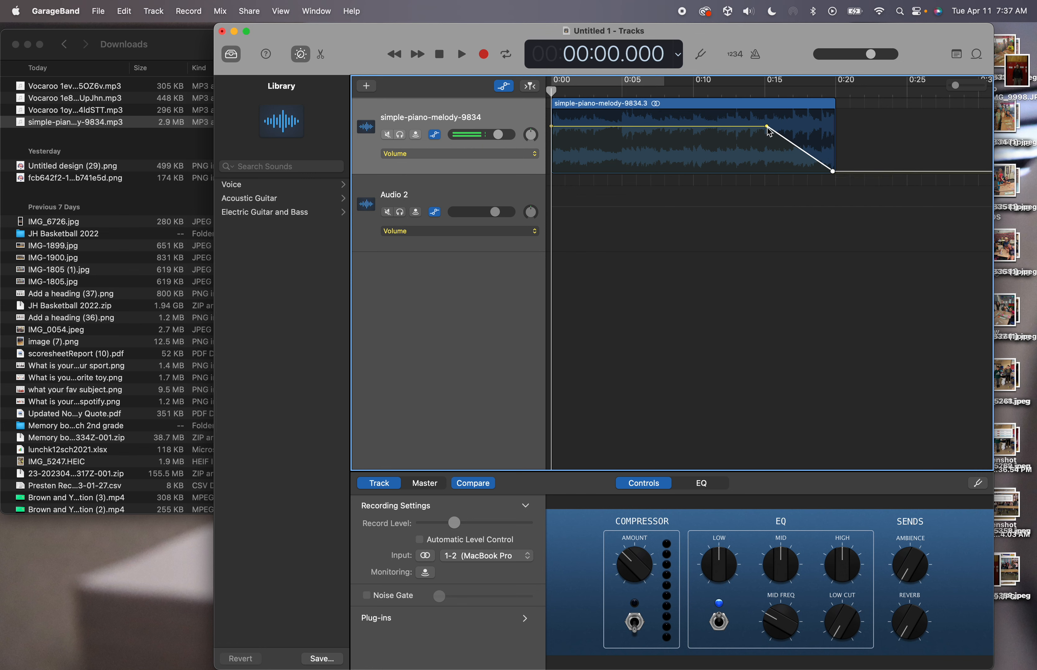
{"action": "mouse_move", "coordinate": [767, 126]}
{"action": "left_mouse_down"}
{"action": "mouse_move", "coordinate": [741, 126]}
{"action": "mouse_move", "coordinate": [797, 126]}
{"action": "mouse_move", "coordinate": [743, 127]}
{"action": "mouse_move", "coordinate": [779, 126]}
{"action": "left_mouse_up"}
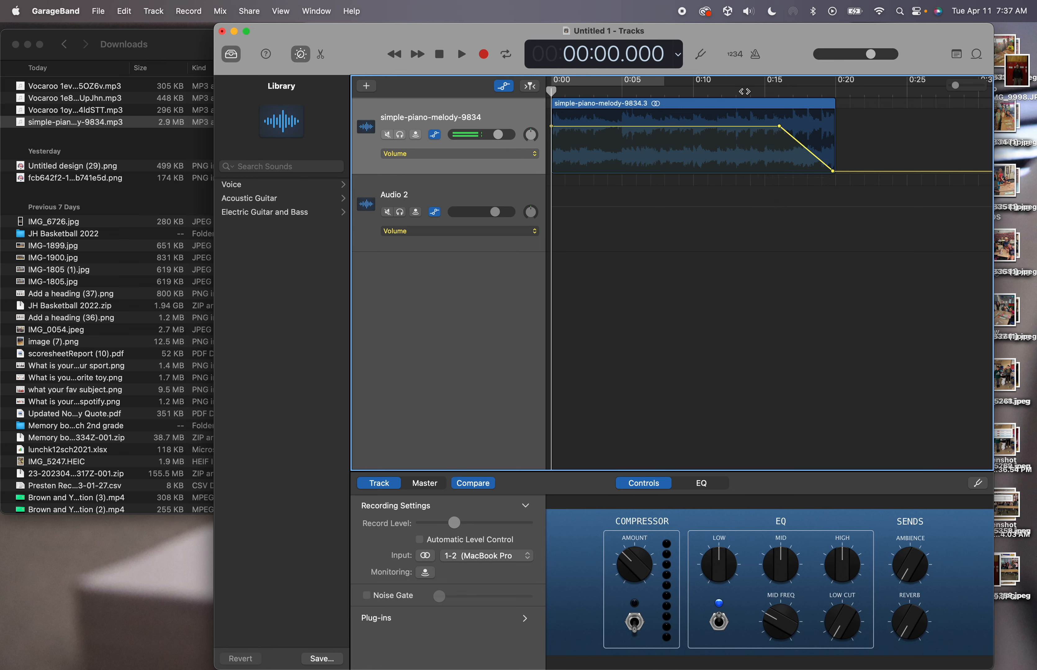
Preview the fade from about 12.7 s and move its start earlier to about 14.7 s
{"action": "left_click", "coordinate": [744, 91]}
{"action": "key", "text": "XF86AudioRaiseVolume"}
{"action": "key", "text": "XF86AudioRaiseVolume"}
{"action": "key", "text": "XF86AudioRaiseVolume"}
{"action": "key", "text": "XF86AudioRaiseVolume"}
{"action": "key", "text": "XF86AudioRaiseVolume"}
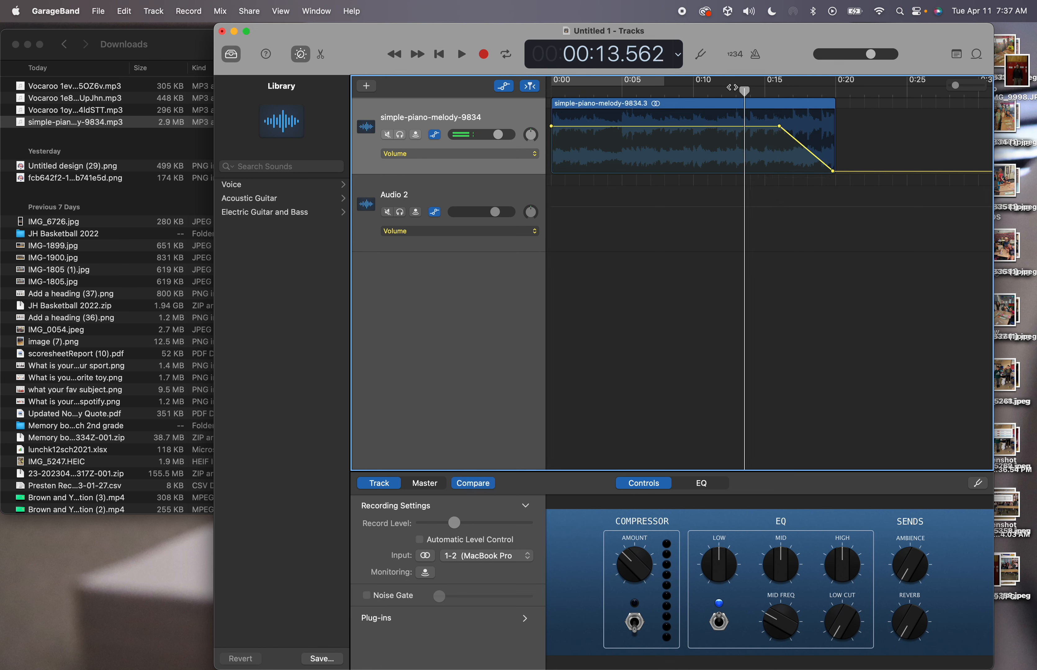
{"action": "left_click_drag", "start_coordinate": [744, 91], "coordinate": [734, 90]}
{"action": "key", "text": "space"}
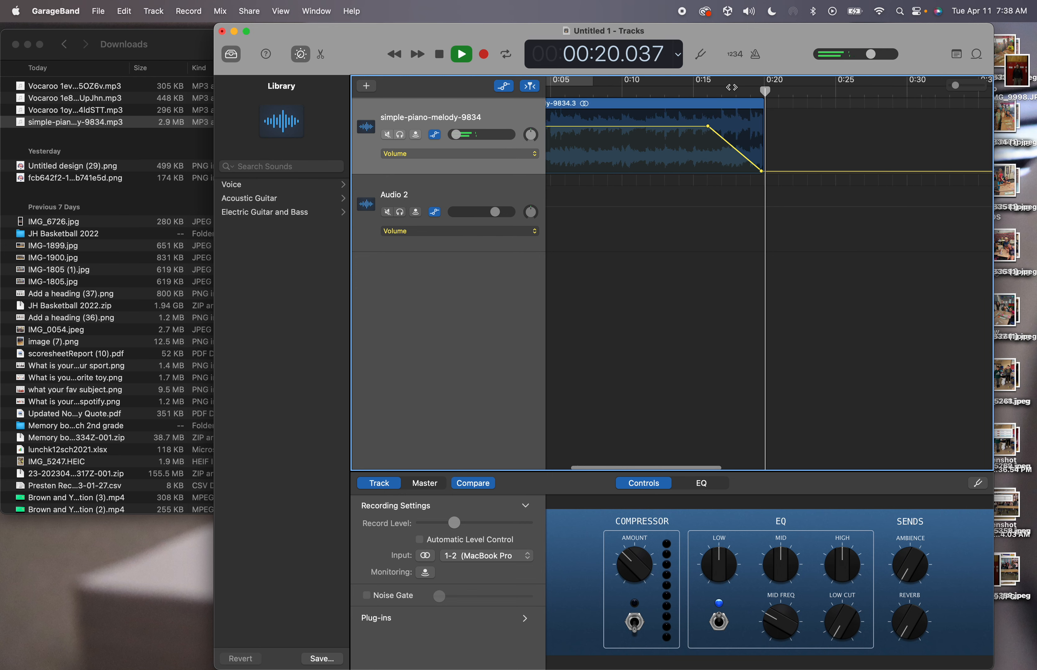
{"action": "key", "text": "space"}
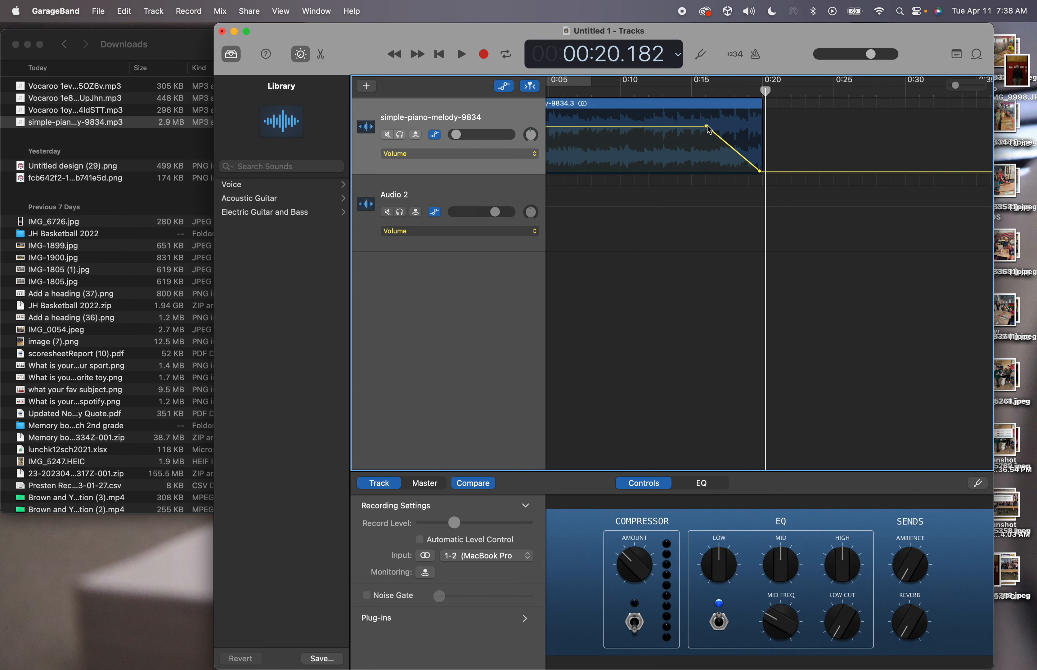
{"action": "left_click_drag", "start_coordinate": [707, 127], "coordinate": [681, 127]}
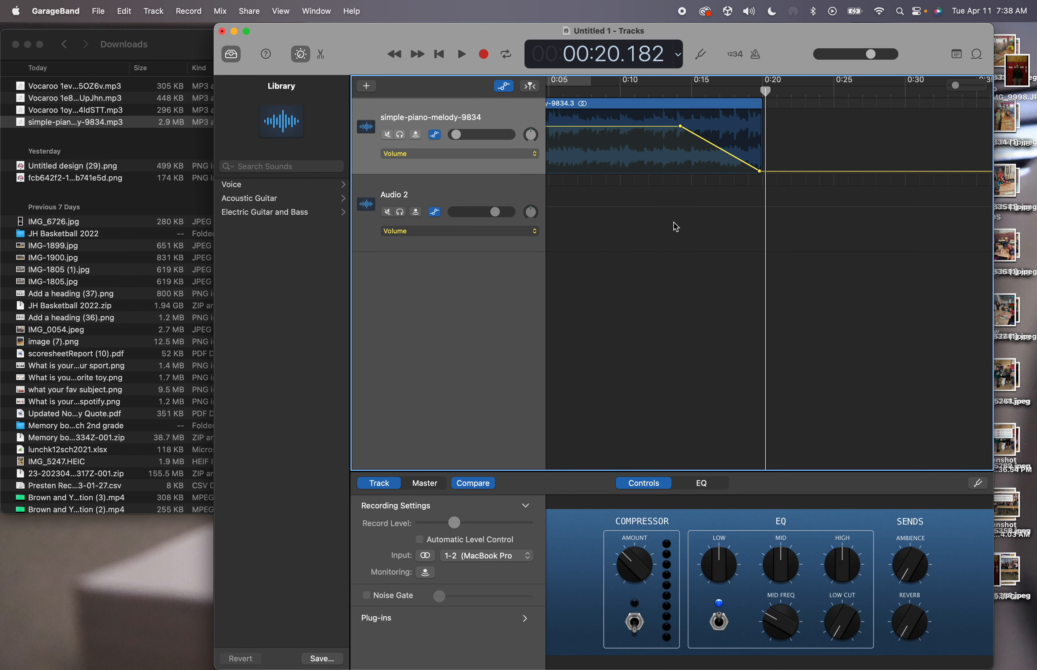
{"action": "scroll", "coordinate": [729, 149], "scroll_direction": "left", "scroll_amount": 1}
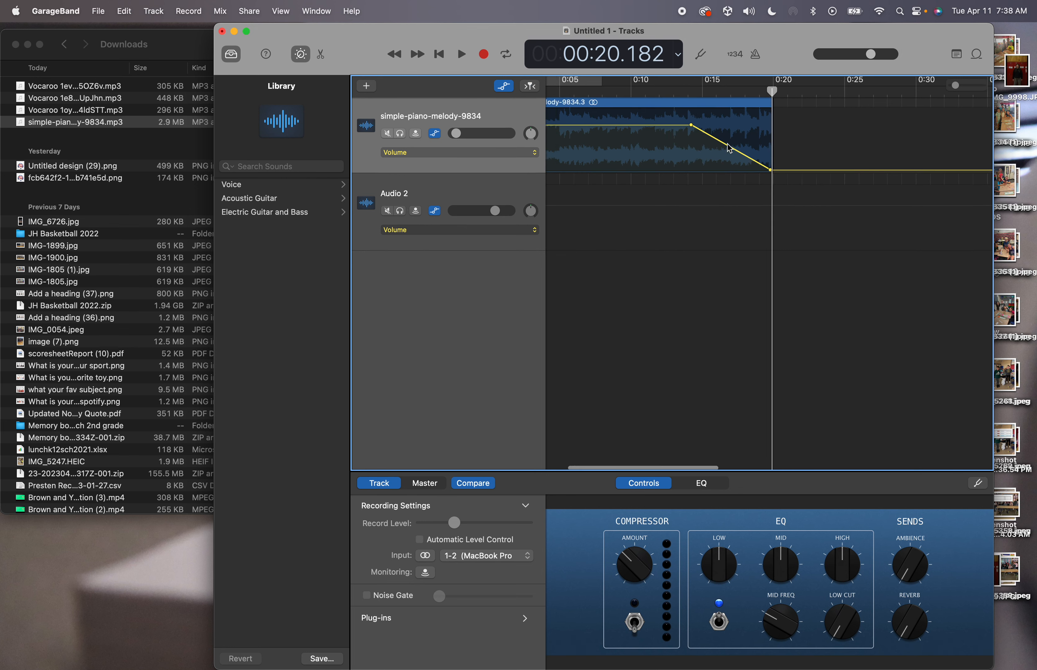
{"action": "scroll", "coordinate": [728, 144], "scroll_direction": "left", "scroll_amount": 5}
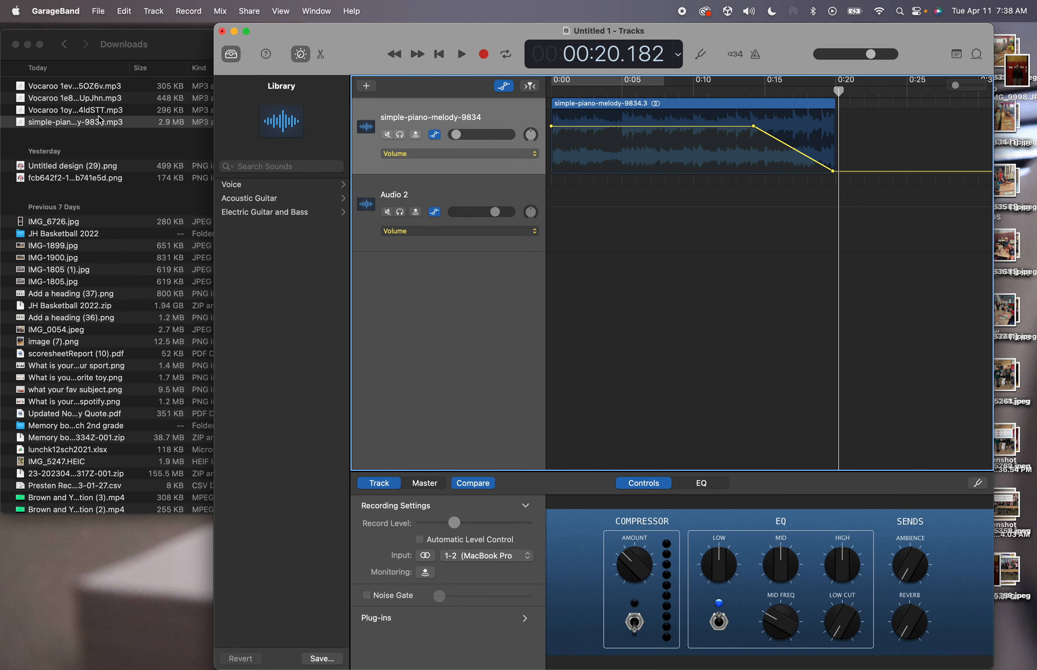
Drag the Vocaroo 1oysDH4ldSTT mp3 from Downloads onto Audio 2 and shift it about 5 seconds later
{"action": "left_click", "coordinate": [127, 53]}
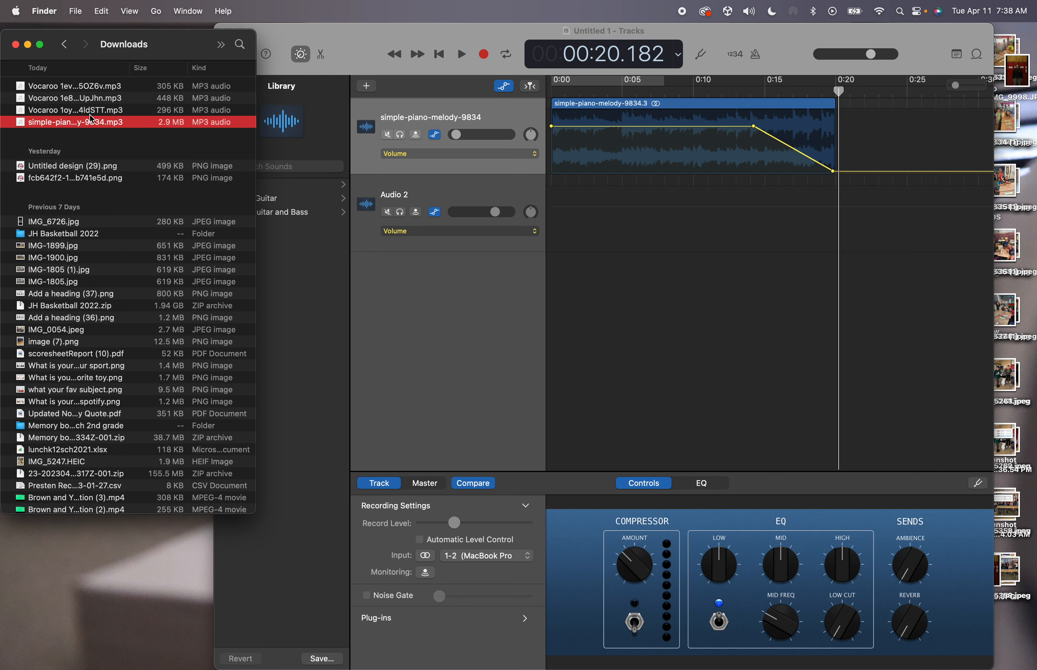
{"action": "left_click", "coordinate": [96, 112]}
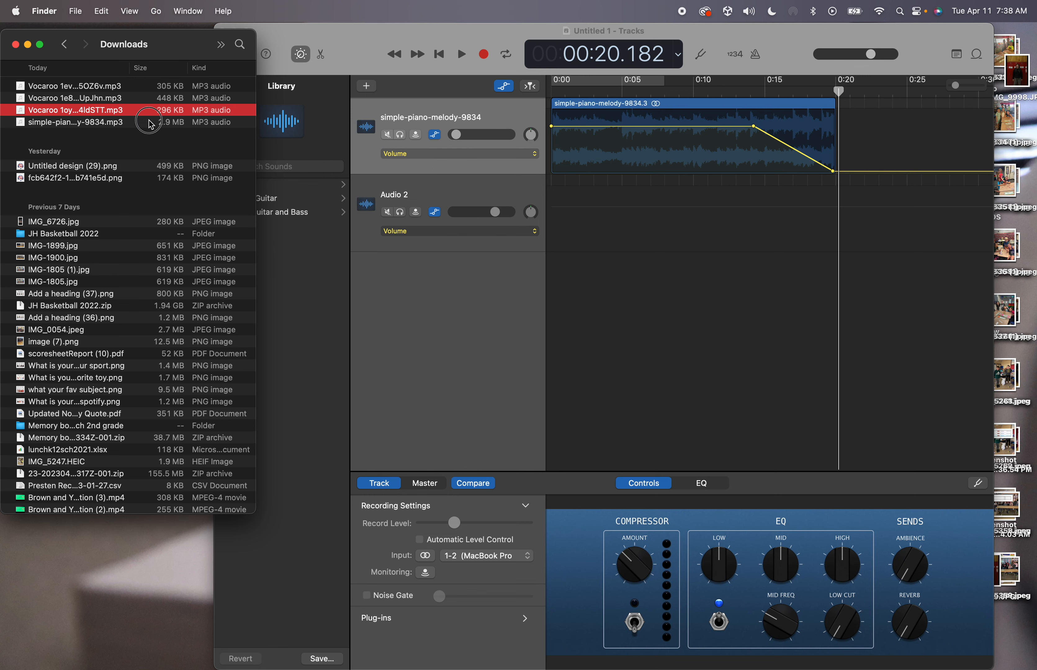
{"action": "left_click_drag", "start_coordinate": [109, 111], "coordinate": [655, 239]}
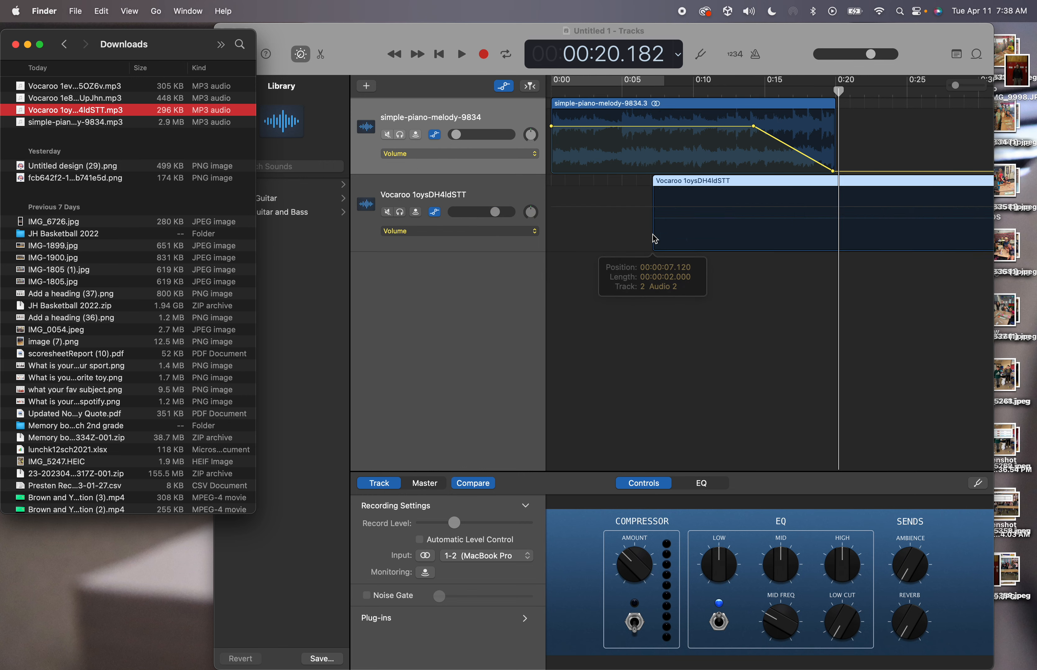
{"action": "scroll", "coordinate": [655, 239], "scroll_direction": "right", "scroll_amount": 5}
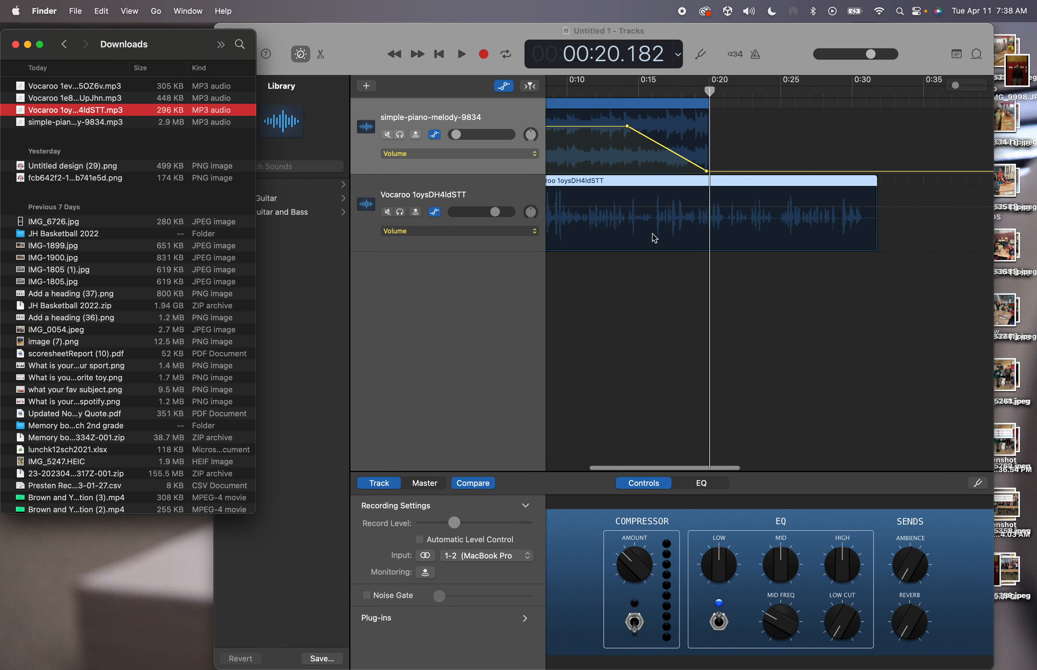
{"action": "scroll", "coordinate": [655, 238], "scroll_direction": "left", "scroll_amount": 5}
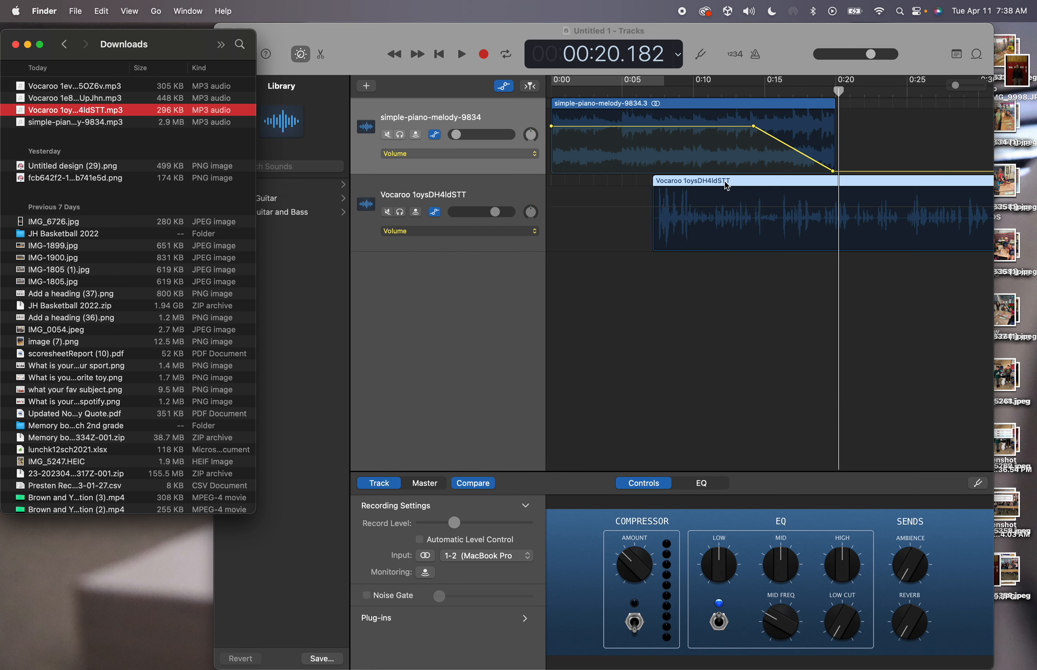
{"action": "left_click_drag", "start_coordinate": [729, 181], "coordinate": [828, 181]}
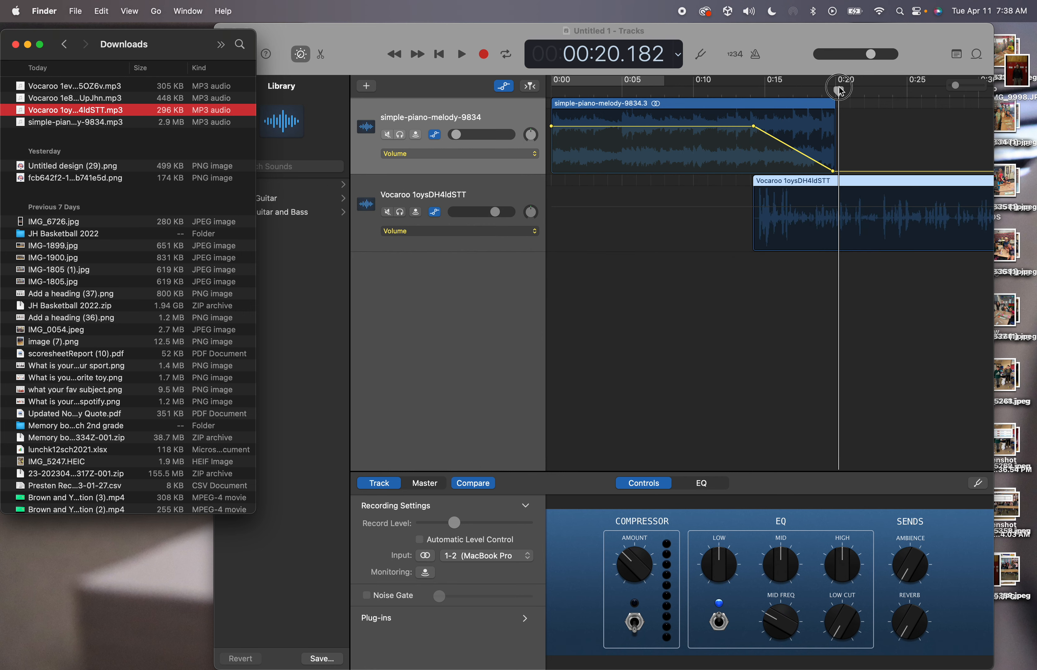
{"action": "left_click_drag", "start_coordinate": [841, 91], "coordinate": [706, 102]}
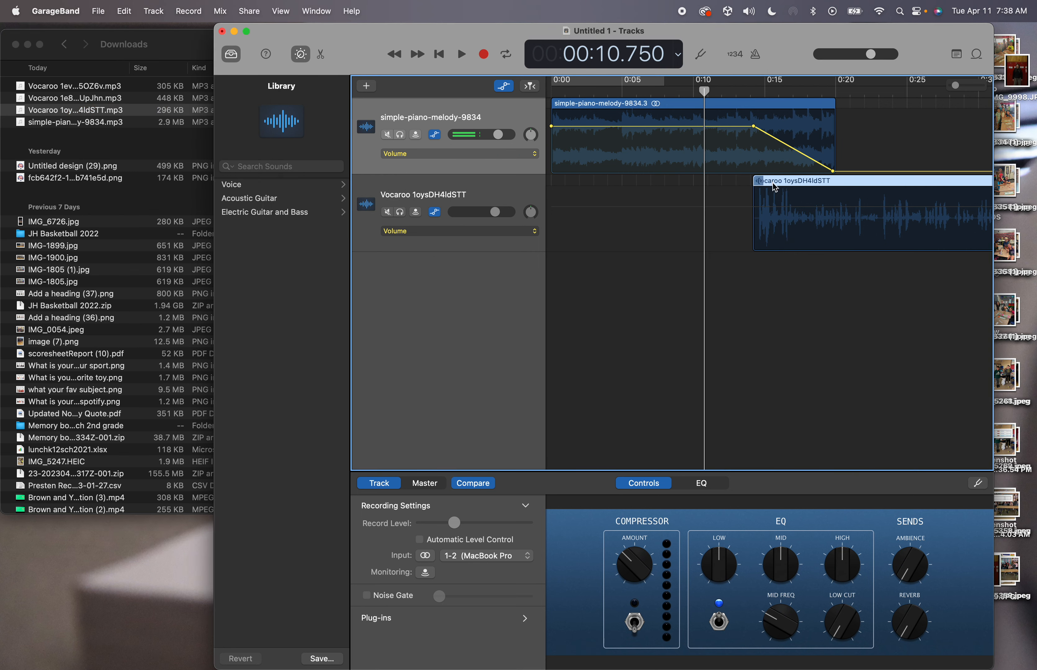
Shift the voice clip about one second later to near 0:14.5 and play the transition
{"action": "left_click_drag", "start_coordinate": [779, 186], "coordinate": [794, 186]}
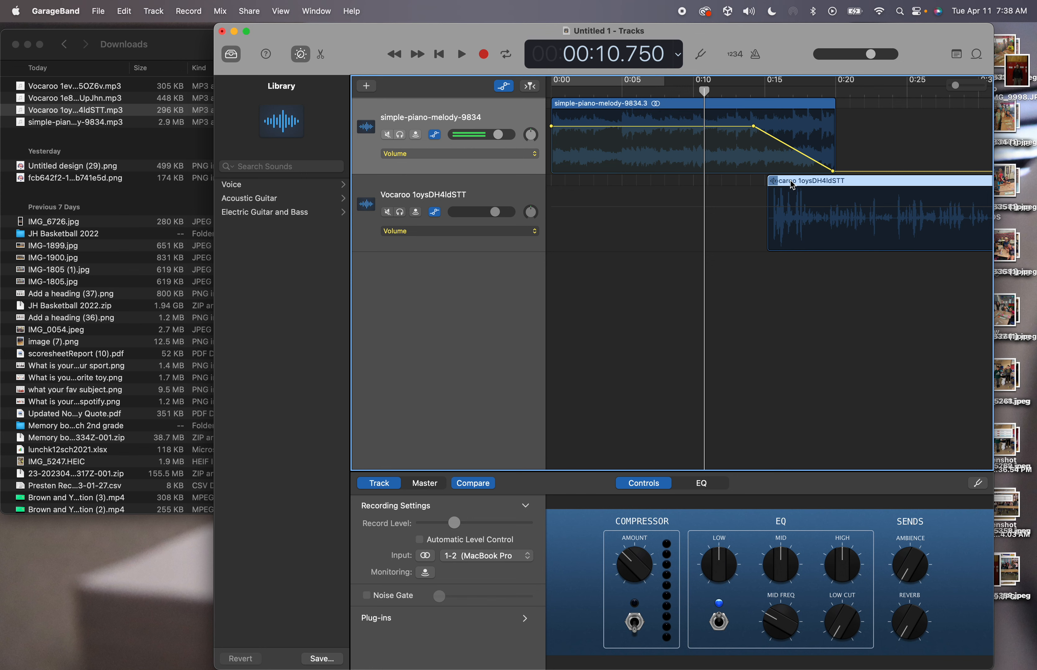
{"action": "key", "text": "space"}
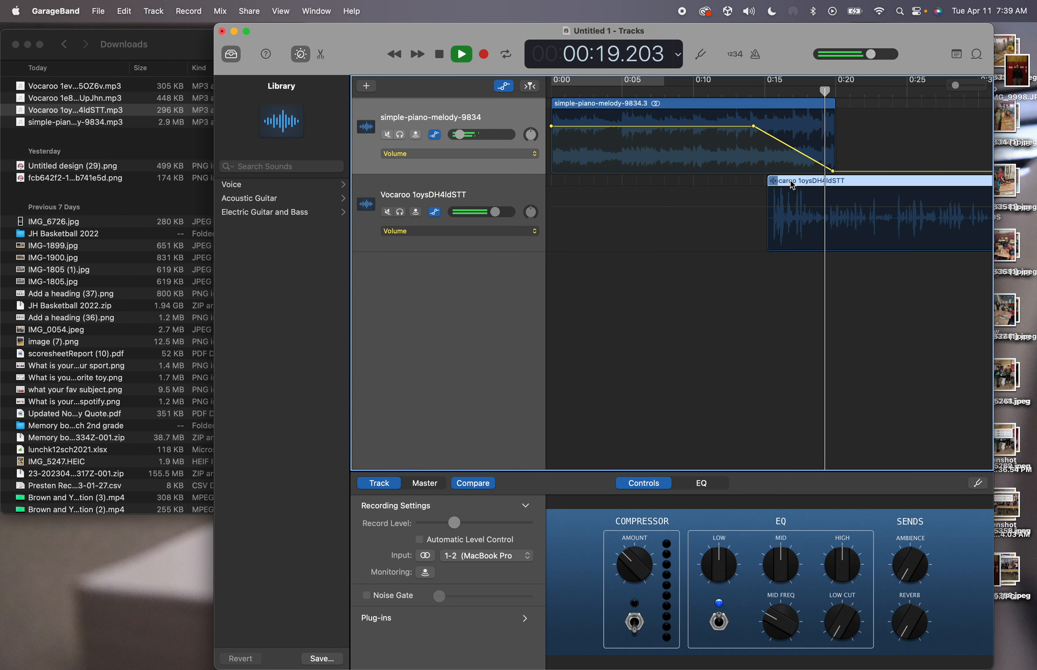
{"action": "key", "text": "space"}
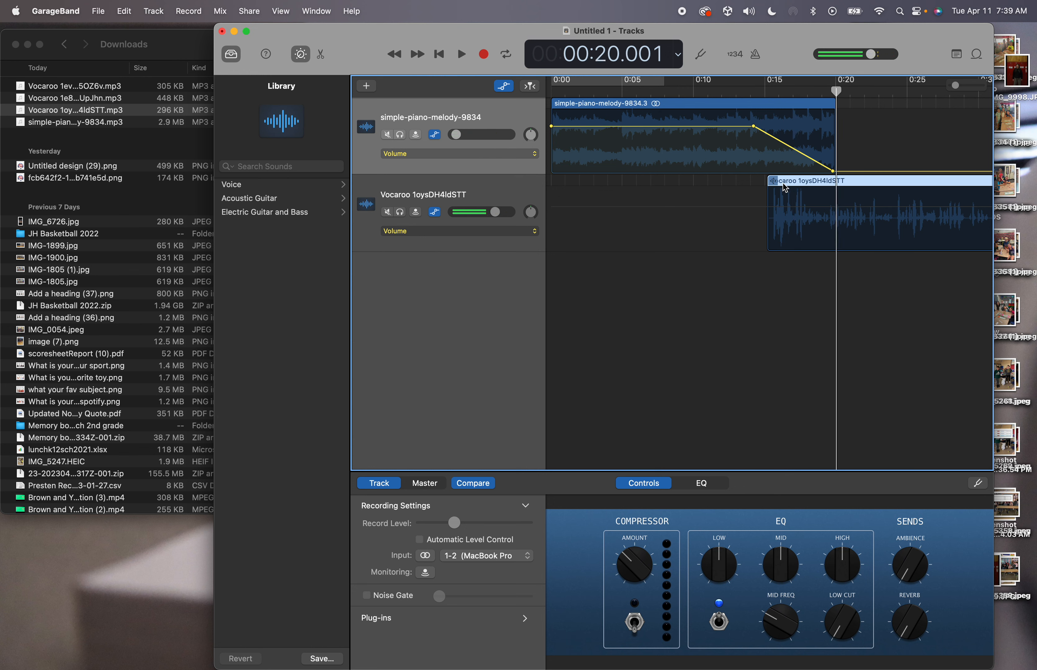
{"action": "scroll", "coordinate": [850, 184], "scroll_direction": "right", "scroll_amount": 5}
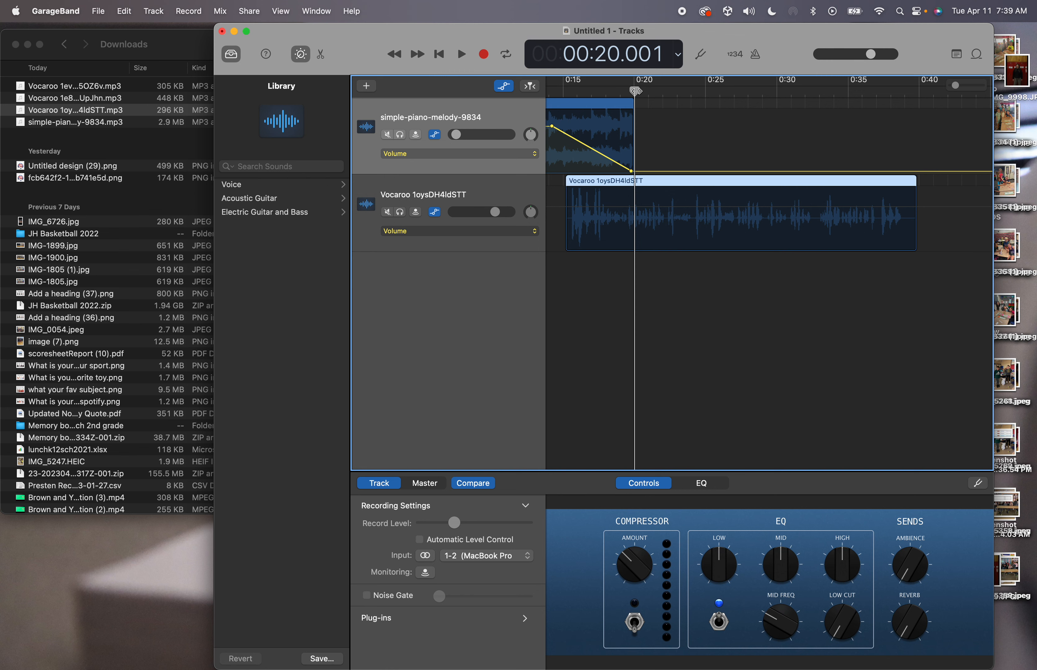
Zoom in around 0:24 and split the voice clip at 24.28 seconds
{"action": "left_click_drag", "start_coordinate": [637, 91], "coordinate": [695, 92]}
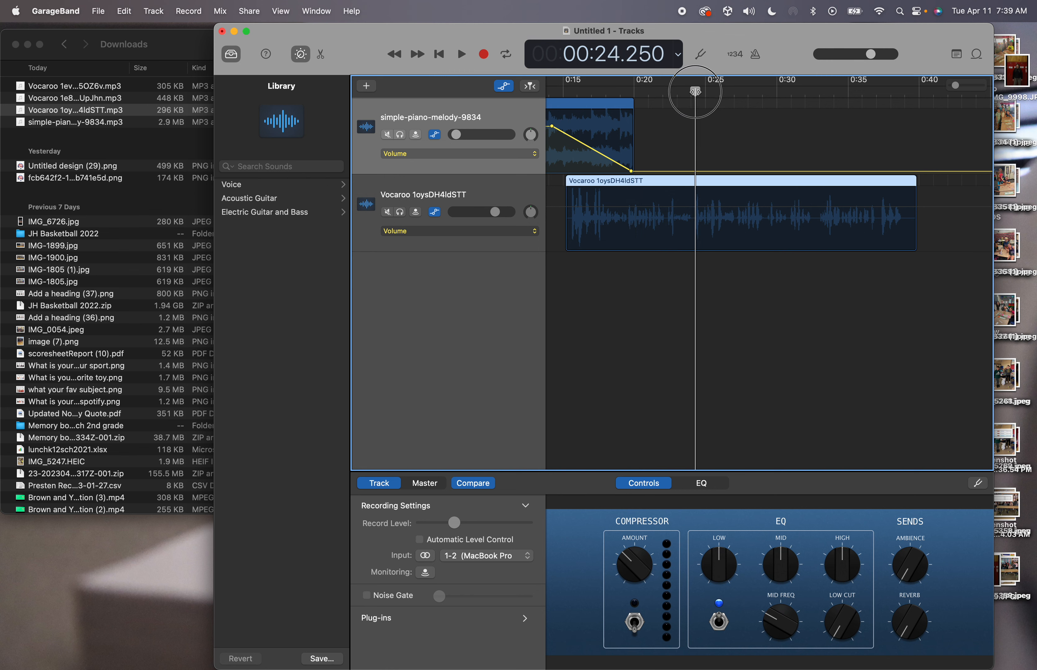
{"action": "scroll", "coordinate": [711, 176], "scroll_direction": "up", "scroll_amount": 5}
{"action": "scroll", "coordinate": [711, 176], "scroll_direction": "down", "scroll_amount": 4}
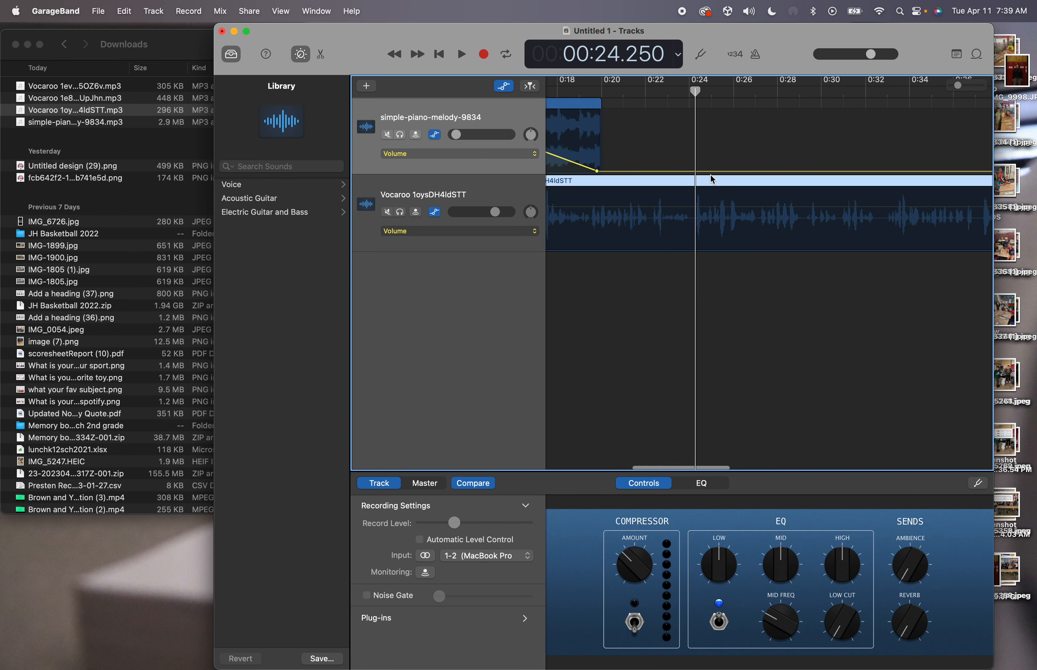
{"action": "scroll", "coordinate": [711, 176], "scroll_direction": "down", "scroll_amount": 5}
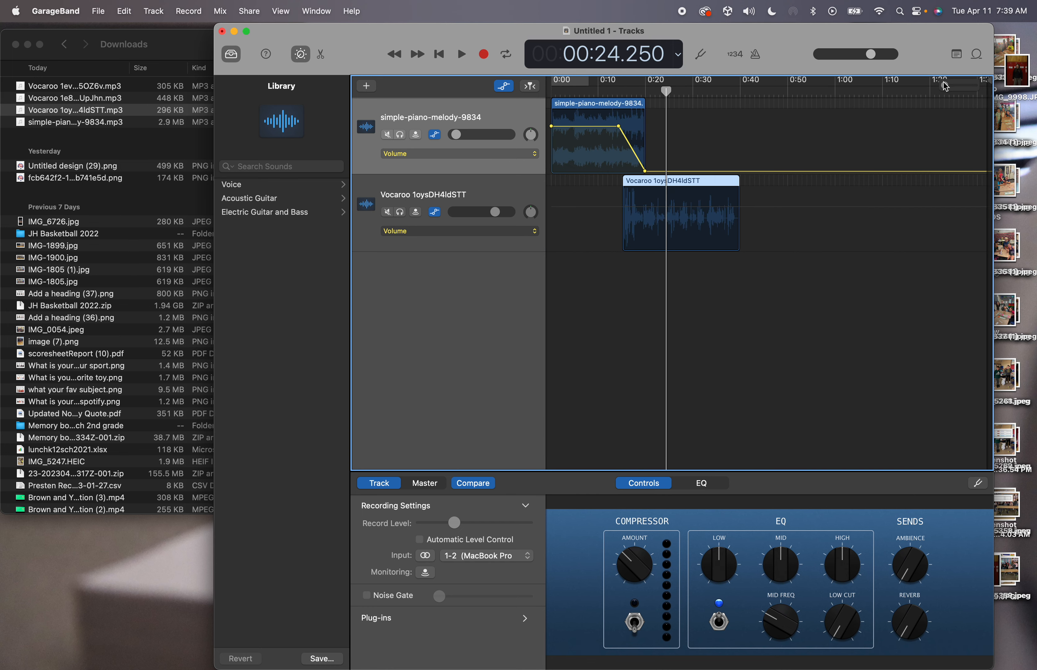
{"action": "left_click_drag", "start_coordinate": [945, 86], "coordinate": [963, 86]}
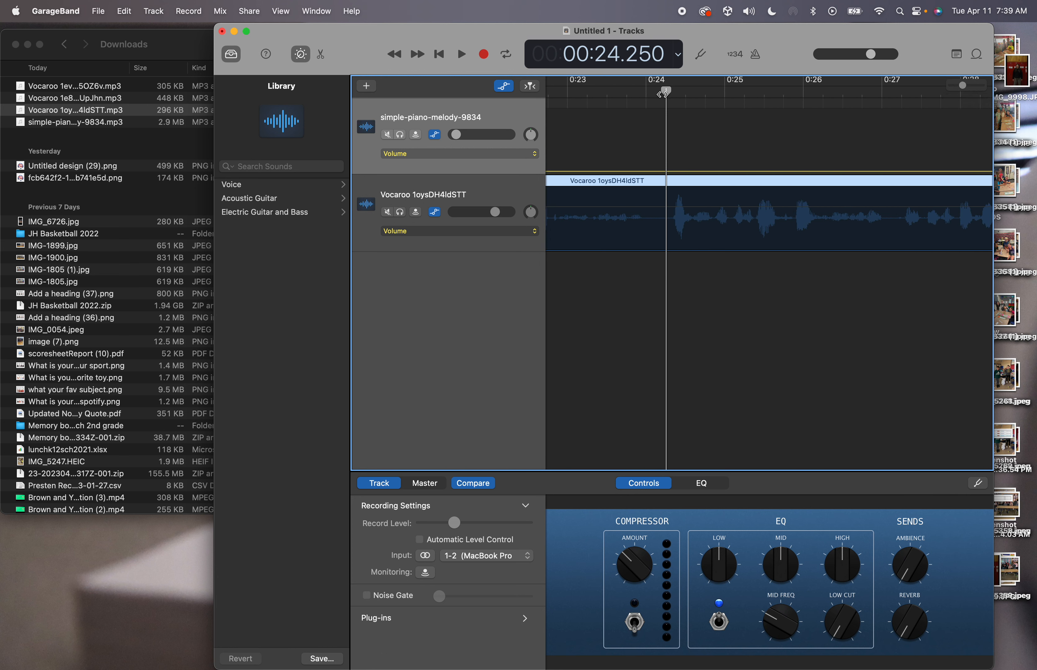
{"action": "left_click_drag", "start_coordinate": [664, 93], "coordinate": [669, 92]}
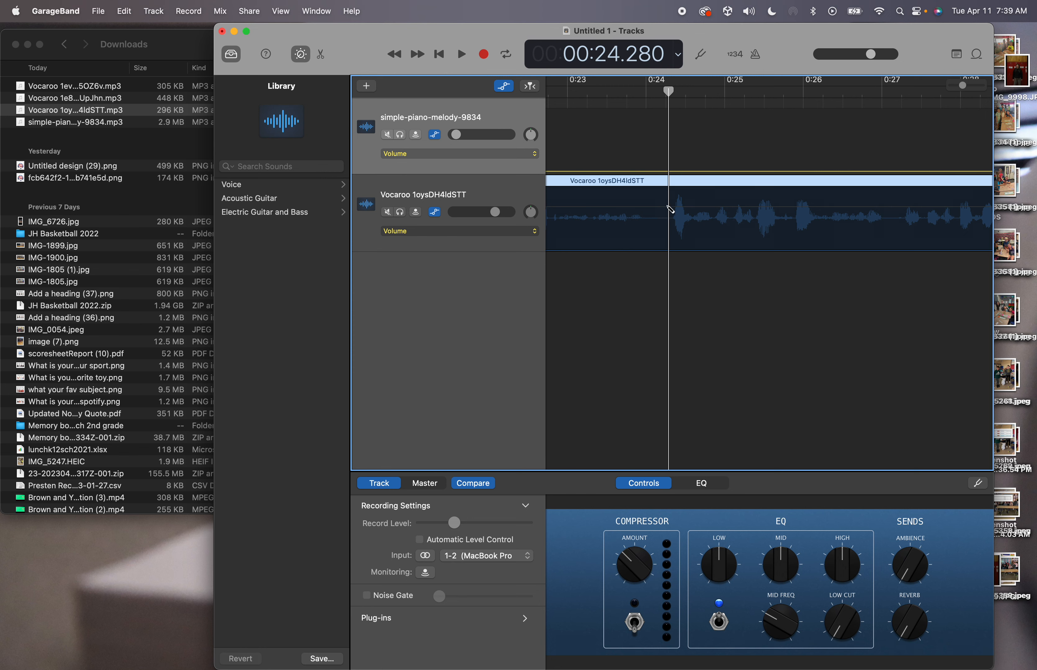
{"action": "key", "text": "super+t"}
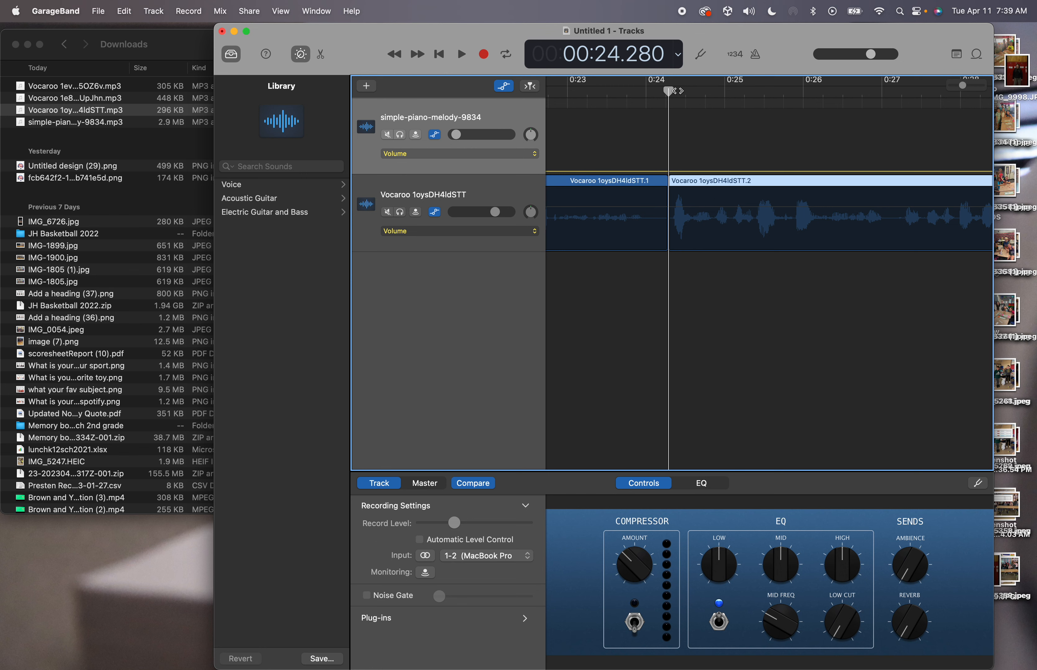
Split the voice clip again at 24.56 seconds and move the later piece left to close the gap
{"action": "left_click_drag", "start_coordinate": [675, 90], "coordinate": [687, 90]}
{"action": "left_click_drag", "start_coordinate": [693, 93], "coordinate": [692, 92]}
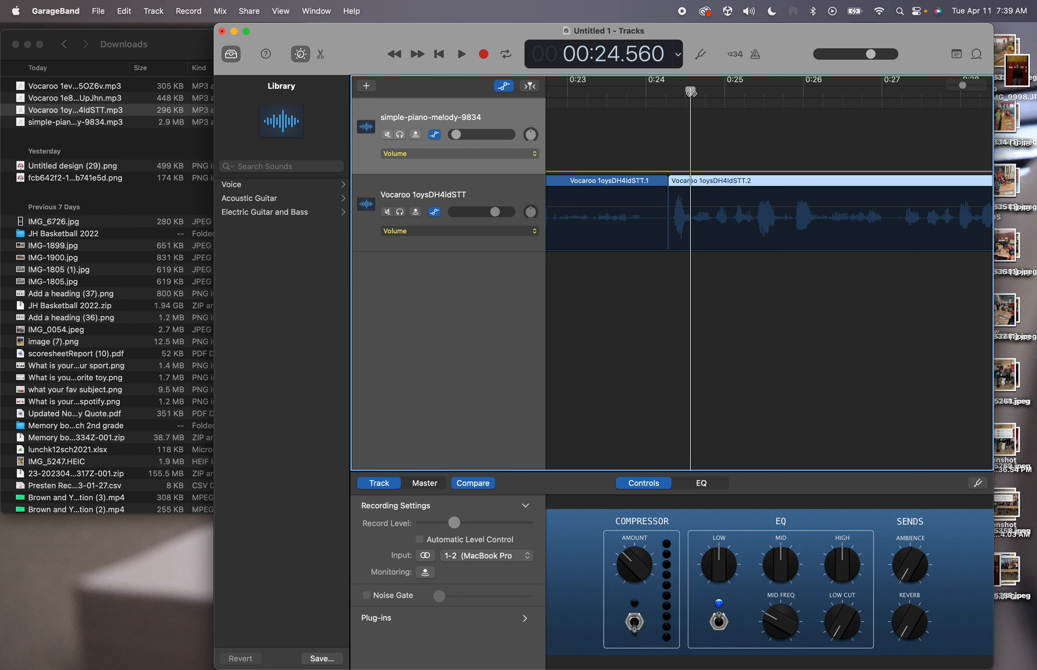
{"action": "key", "text": "super+t"}
{"action": "left_click", "coordinate": [683, 186]}
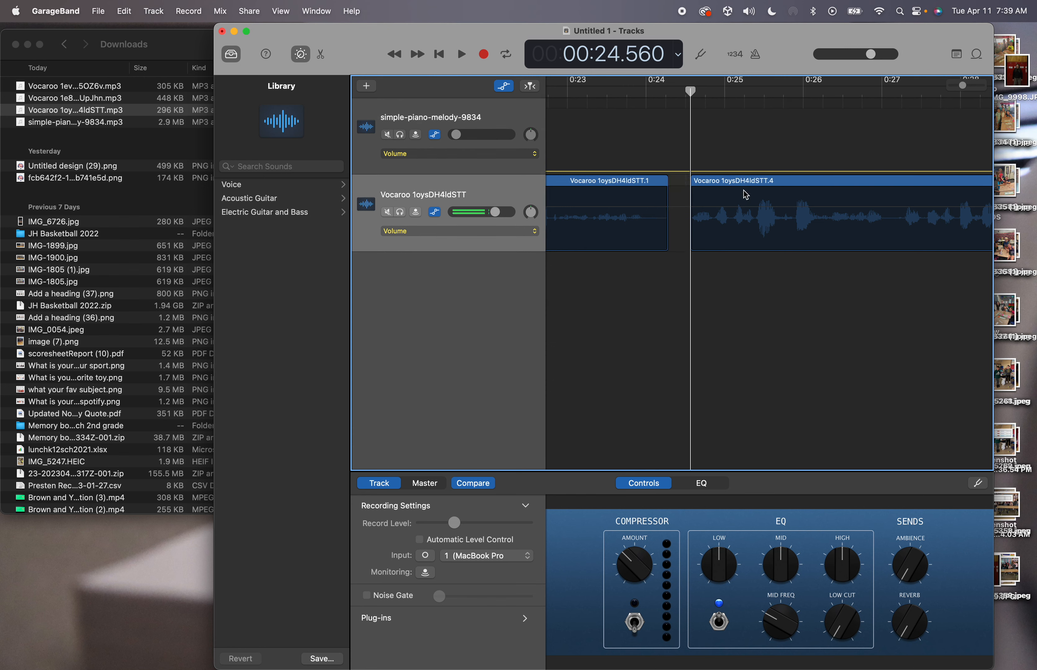
{"action": "left_click_drag", "start_coordinate": [747, 185], "coordinate": [725, 188]}
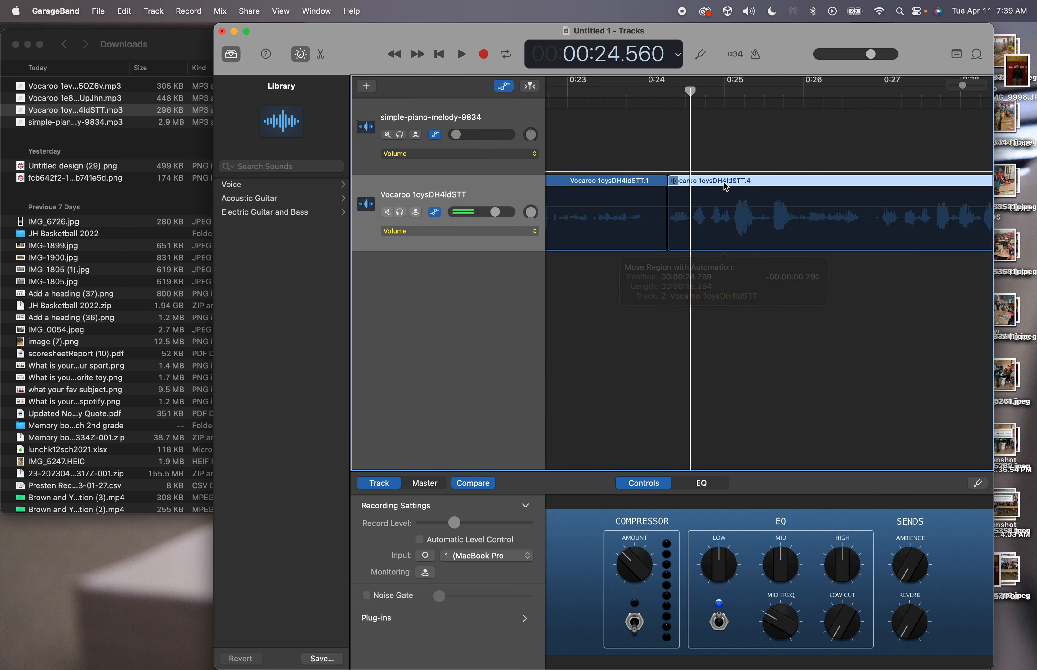
{"action": "key", "text": "super+f"}
Play across the cut from about 22.9 s, then undo the last two edits
{"action": "left_click", "coordinate": [634, 93]}
{"action": "scroll", "coordinate": [634, 92], "scroll_direction": "left", "scroll_amount": 5}
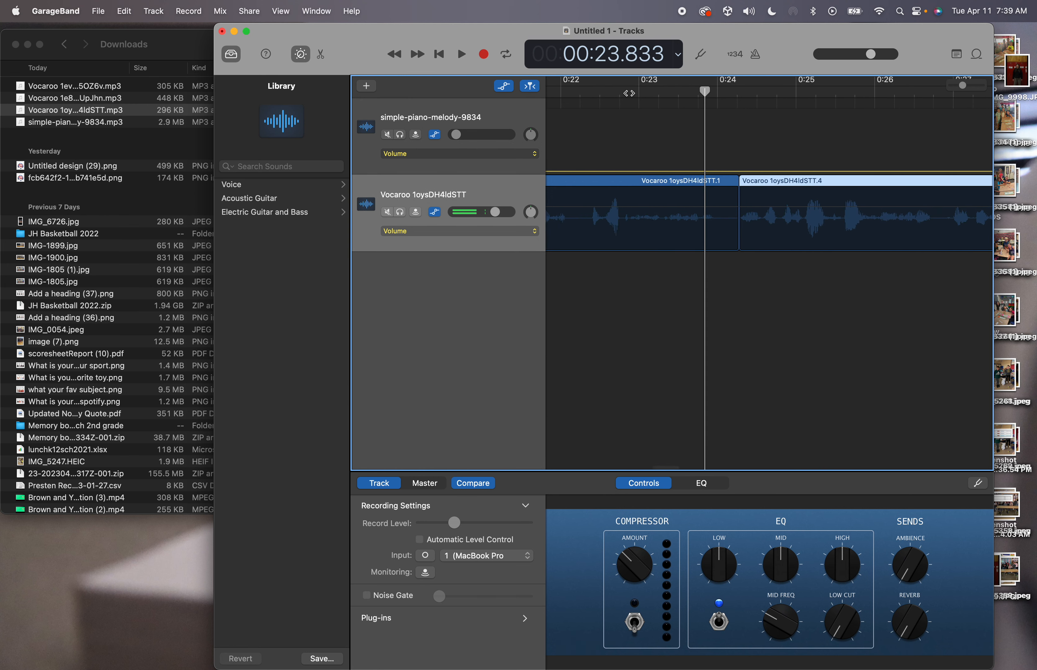
{"action": "left_click", "coordinate": [632, 93]}
{"action": "key", "text": "space"}
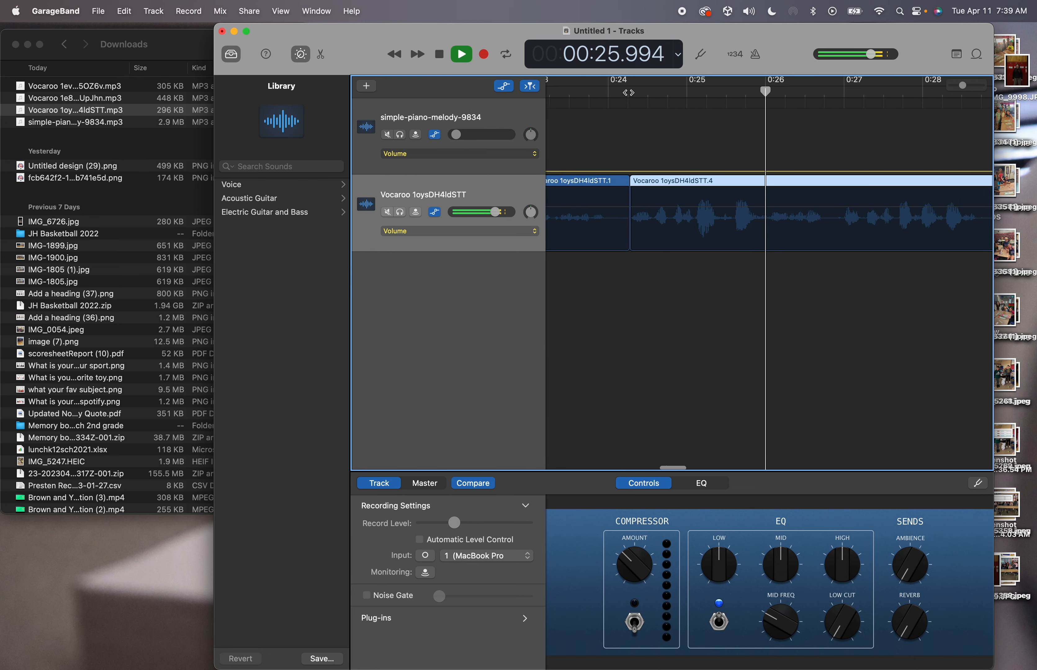
{"action": "key", "text": "space"}
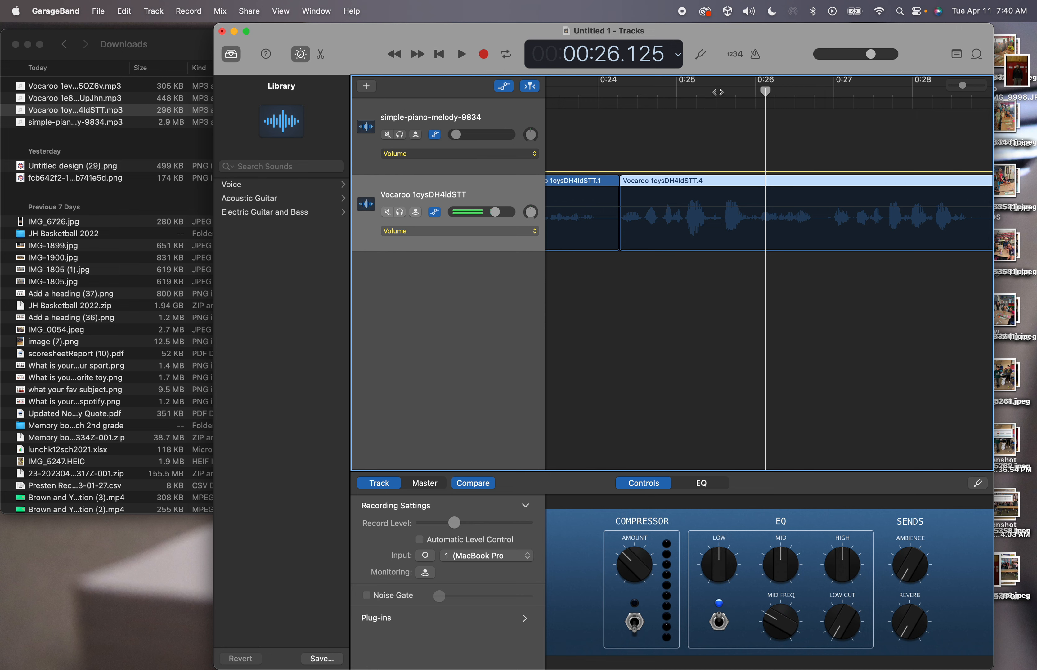
{"action": "key", "text": "super+z"}
{"action": "key", "text": "super+z"}
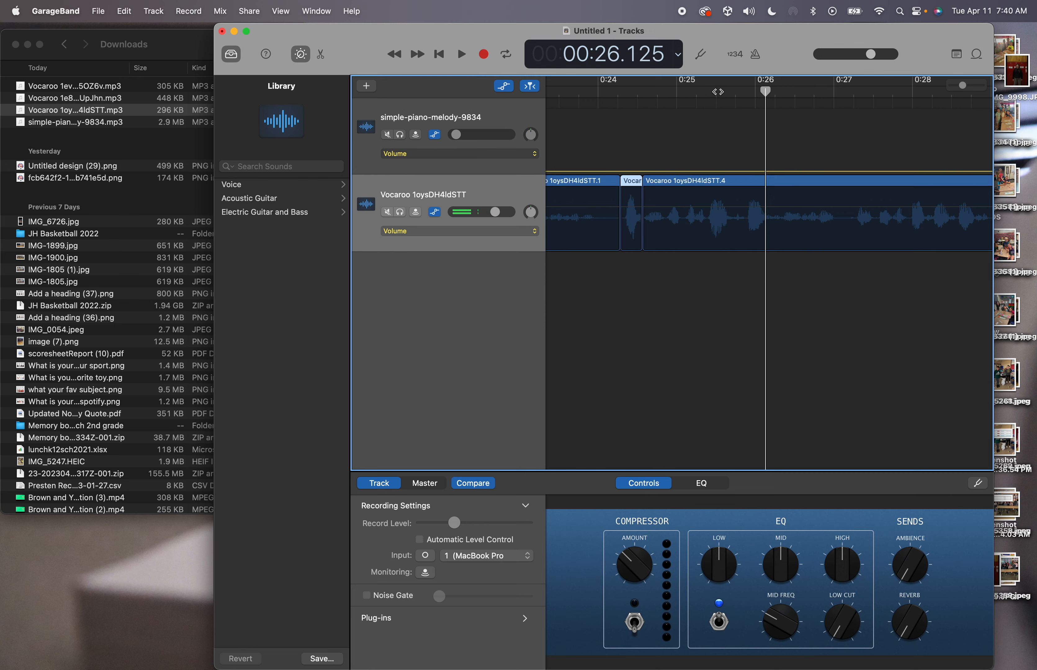
{"action": "key", "text": "super+z"}
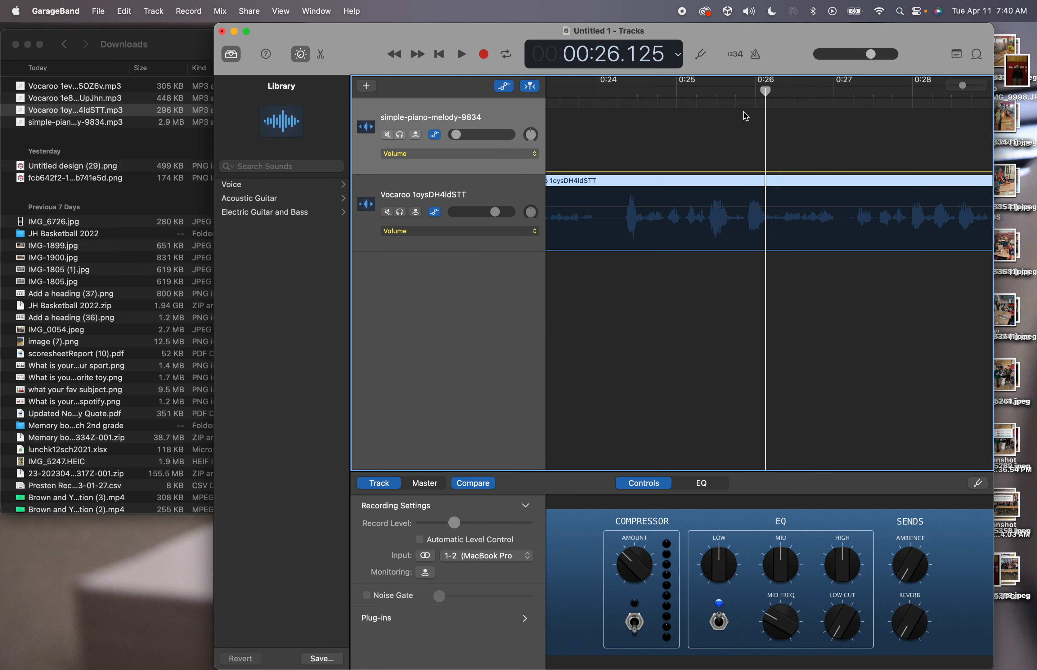
Split the voice clip at 0:24.395, delete the earlier piece, and extend the start to 24.370
{"action": "left_click_drag", "start_coordinate": [605, 96], "coordinate": [632, 104]}
{"action": "scroll", "coordinate": [632, 148], "scroll_direction": "up", "scroll_amount": 10}
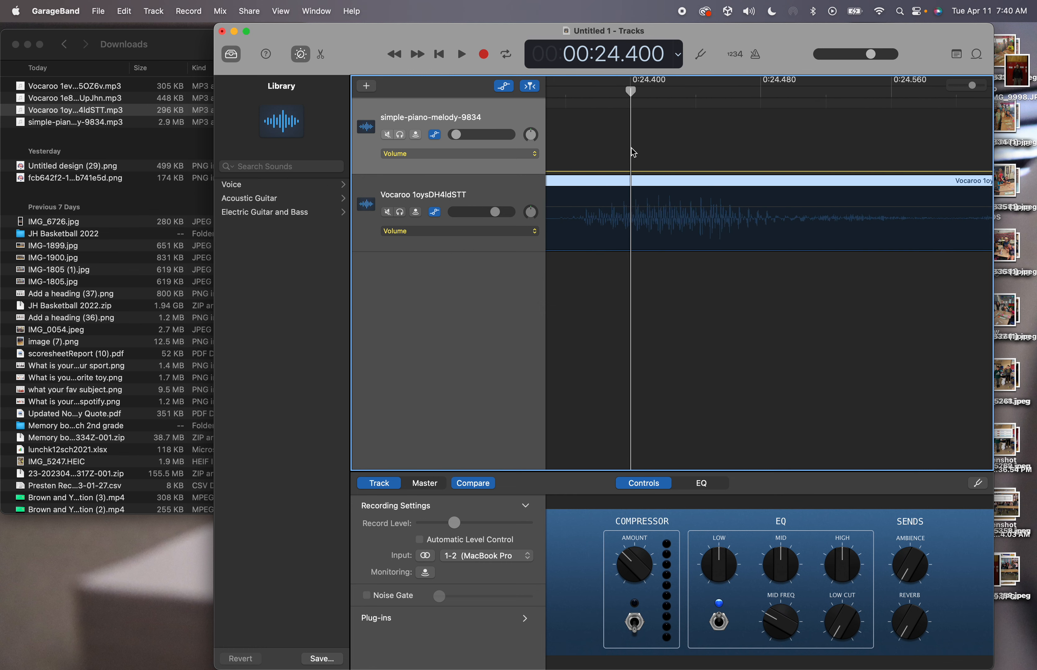
{"action": "left_click_drag", "start_coordinate": [633, 93], "coordinate": [621, 92]}
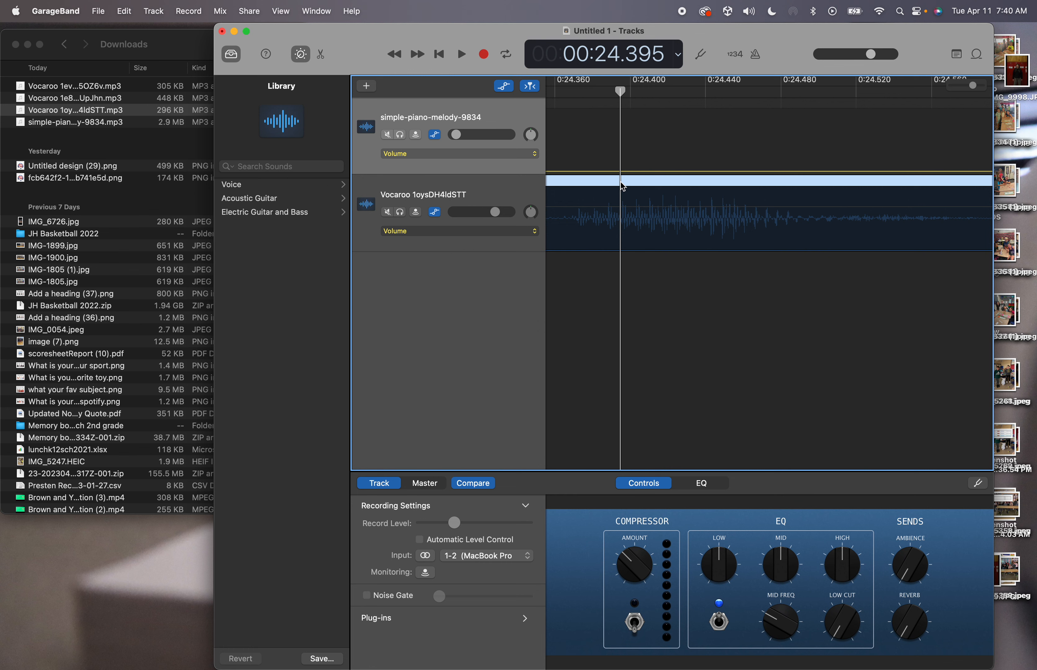
{"action": "key", "text": "super+t"}
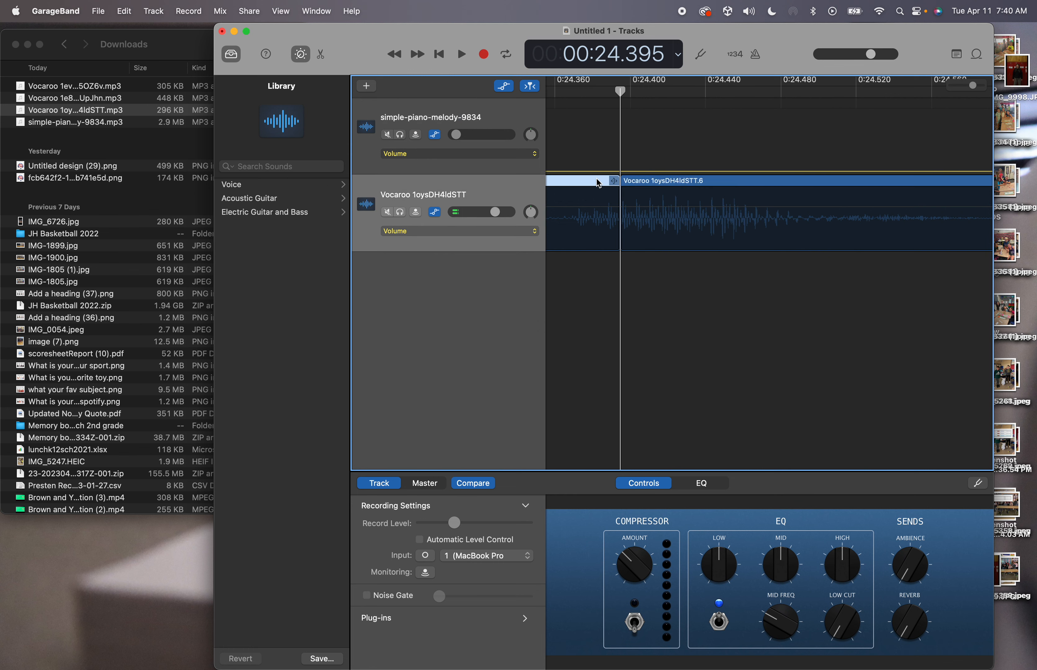
{"action": "key", "text": "Delete"}
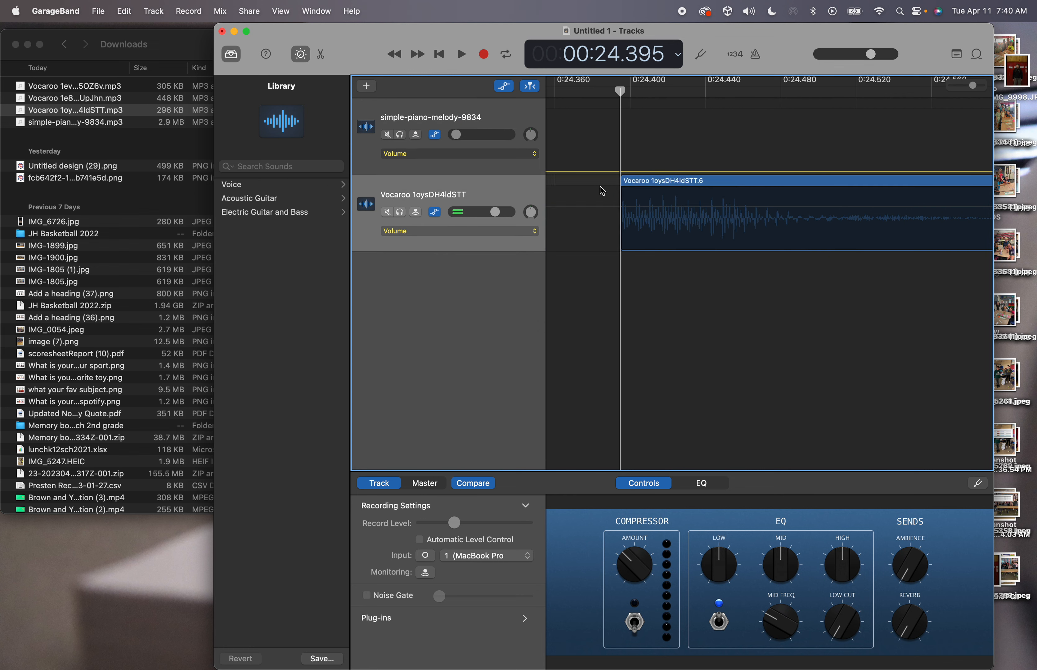
{"action": "left_click", "coordinate": [624, 199]}
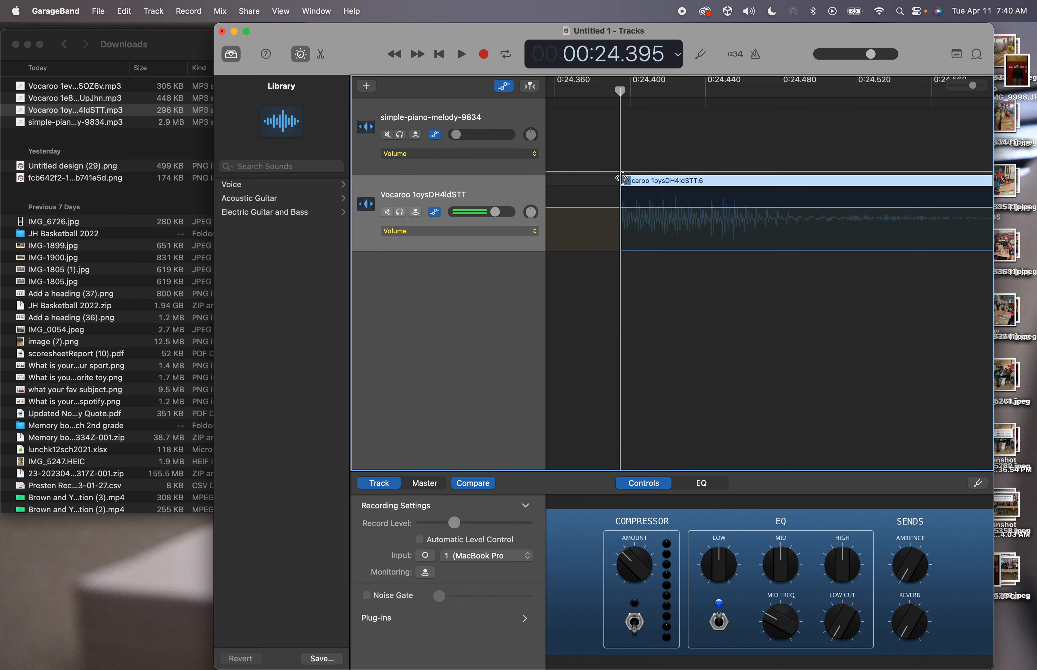
{"action": "left_click_drag", "start_coordinate": [625, 179], "coordinate": [576, 188]}
{"action": "scroll", "coordinate": [577, 234], "scroll_direction": "down", "scroll_amount": 10}
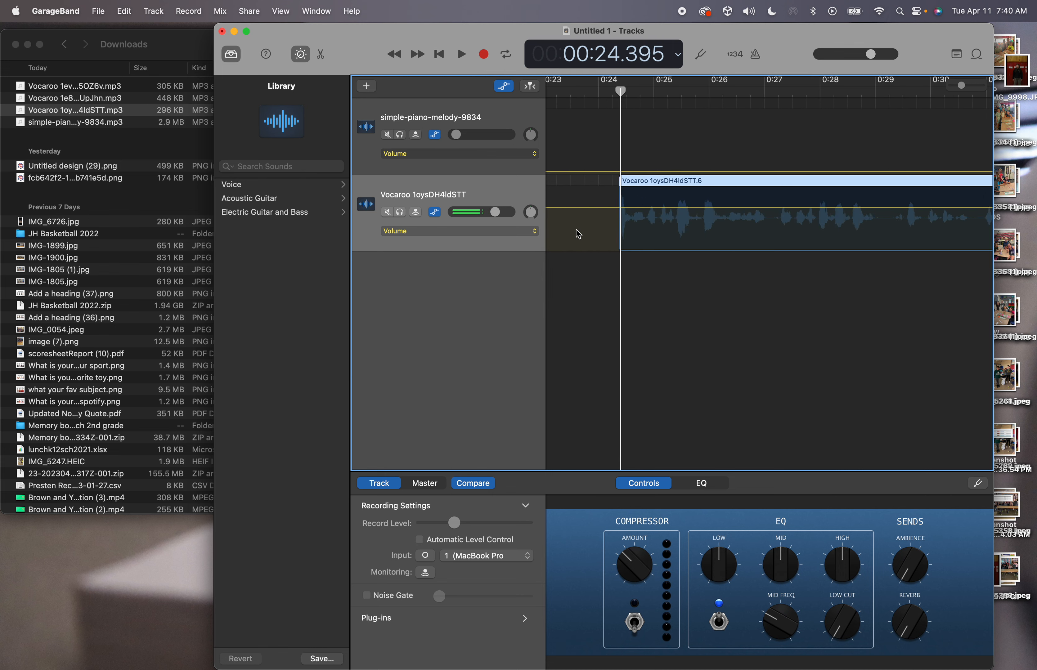
Move the first voice clip to about 0:14 and add the Vocaroo 1e8hnFkUpJhn recording right after it
{"action": "left_click_drag", "start_coordinate": [693, 184], "coordinate": [644, 186]}
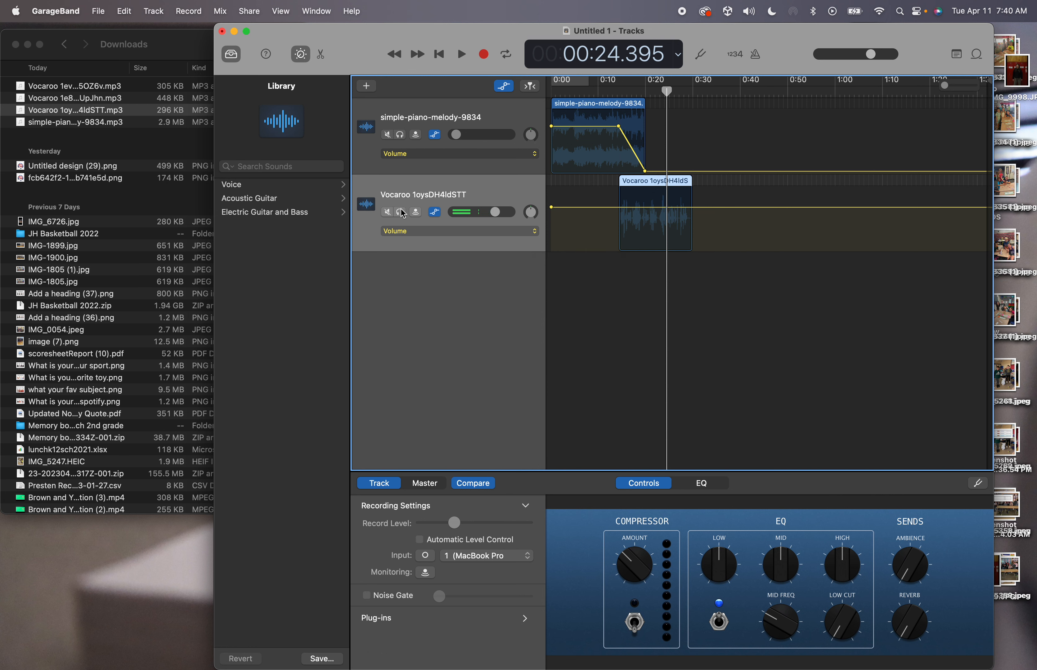
{"action": "mouse_move", "coordinate": [665, 90]}
{"action": "left_mouse_down"}
{"action": "mouse_move", "coordinate": [624, 90]}
{"action": "mouse_move", "coordinate": [674, 91]}
{"action": "left_mouse_up"}
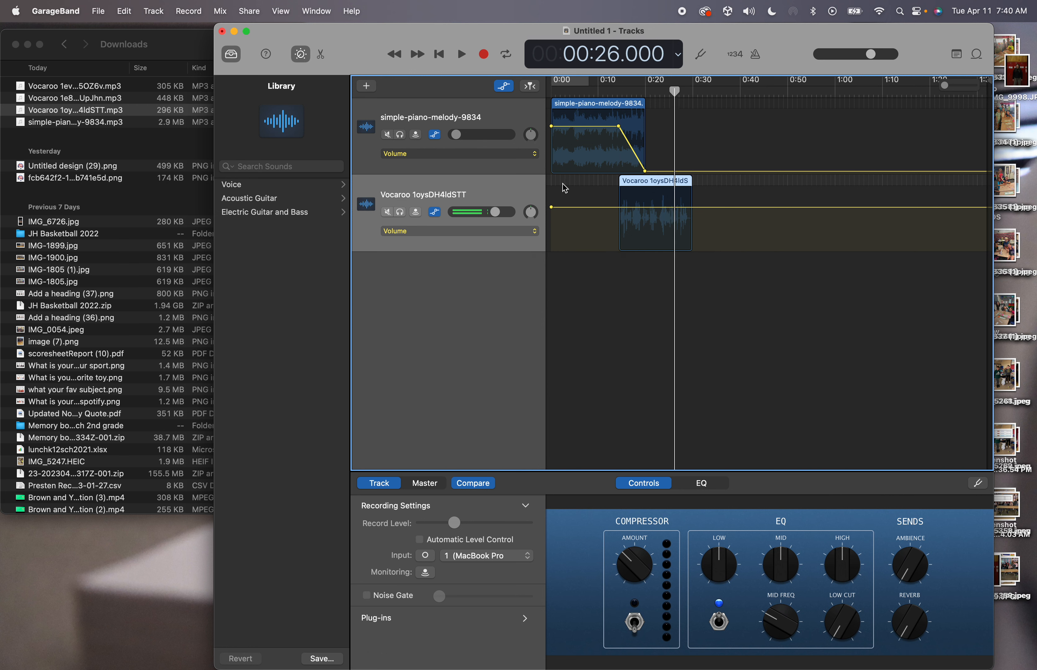
{"action": "left_click", "coordinate": [119, 105]}
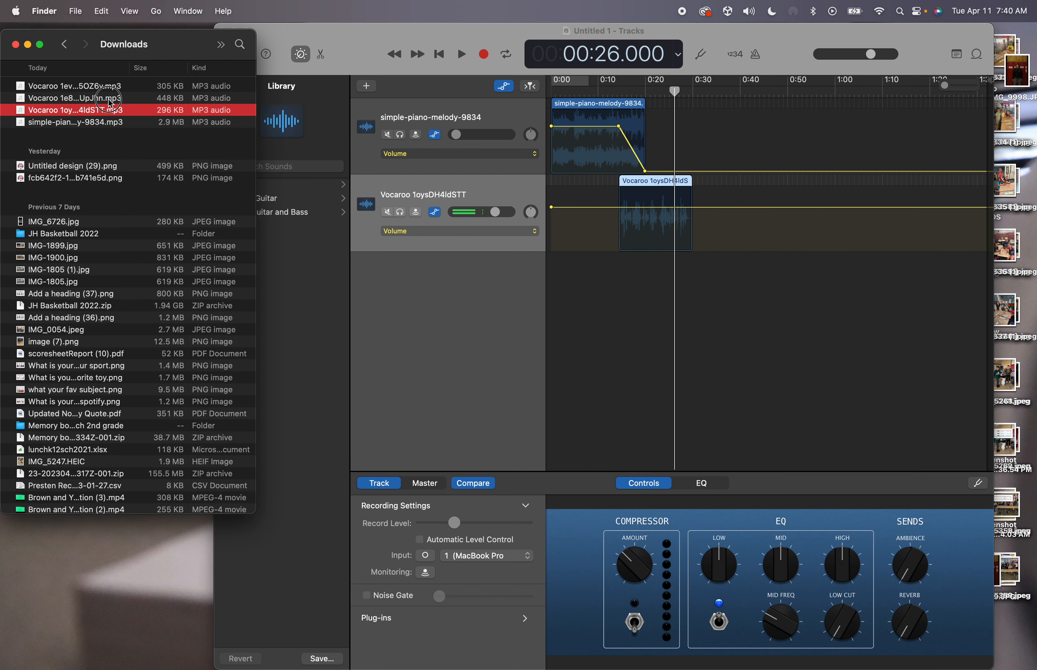
{"action": "left_click", "coordinate": [108, 100]}
{"action": "left_click_drag", "start_coordinate": [110, 103], "coordinate": [693, 247]}
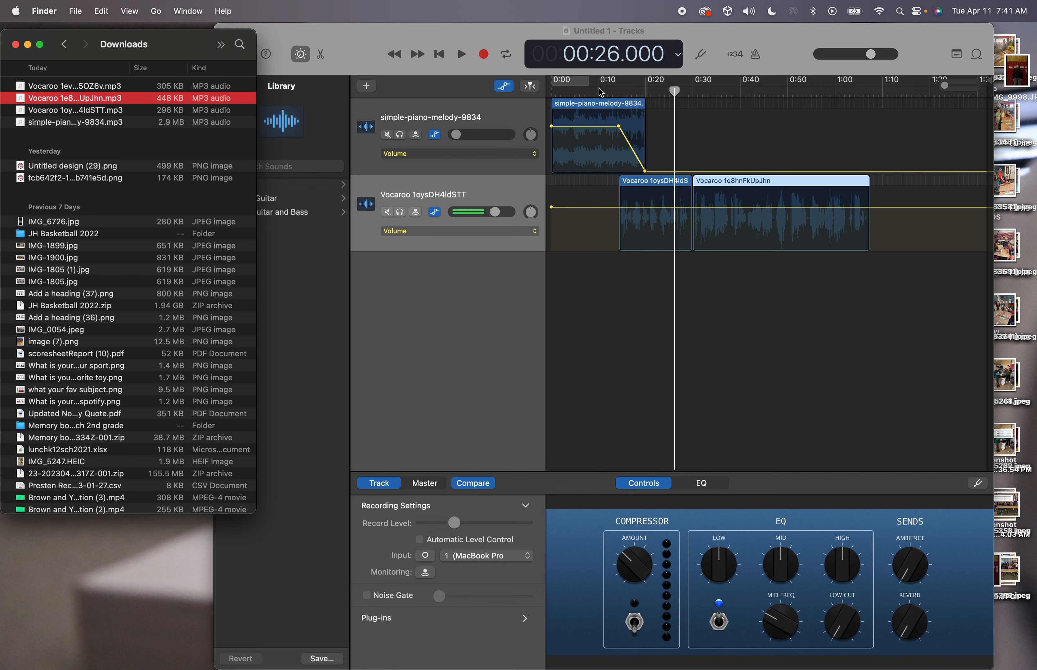
{"action": "left_click", "coordinate": [579, 104]}
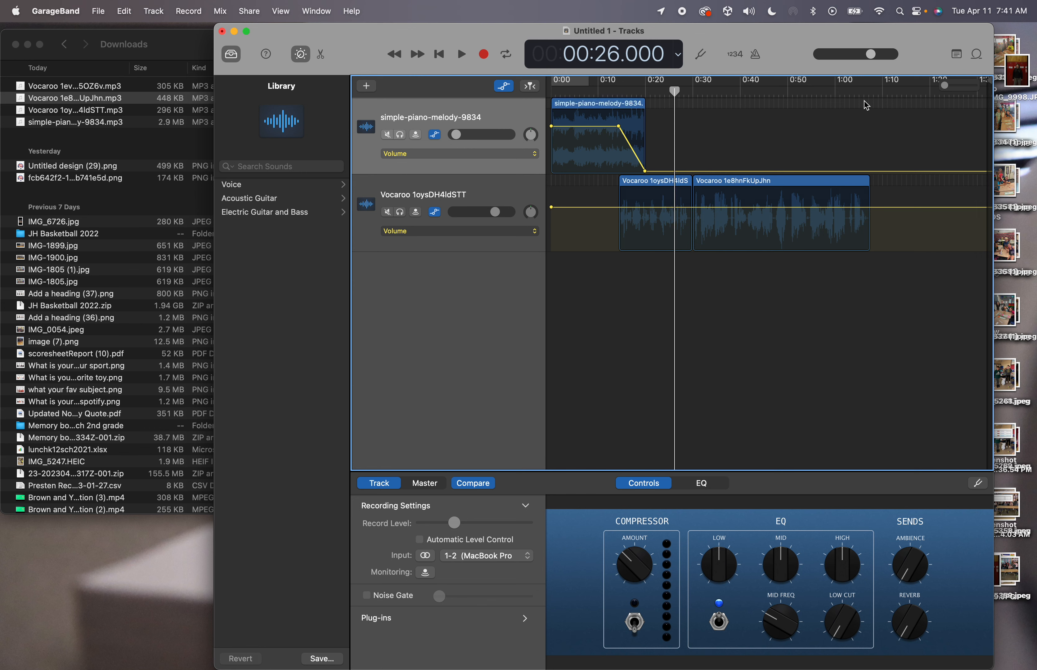
Paste the piano melody at about 1:02, give it a fade-in, and preview from 1:00.75
{"action": "left_click", "coordinate": [846, 90]}
{"action": "key", "text": "super+v"}
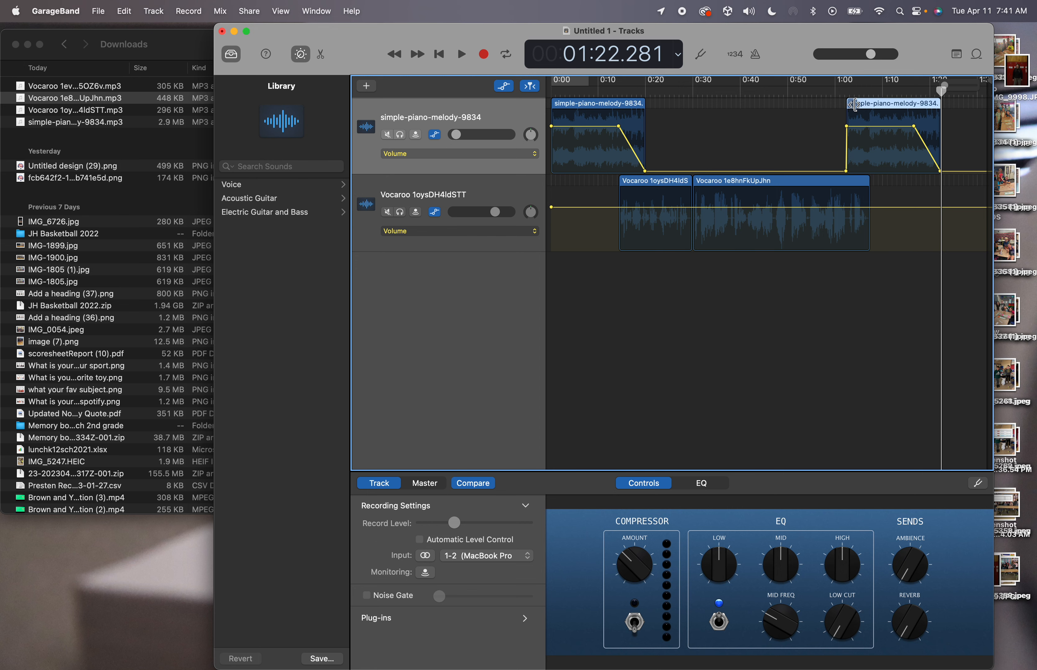
{"action": "key", "text": "super+Right"}
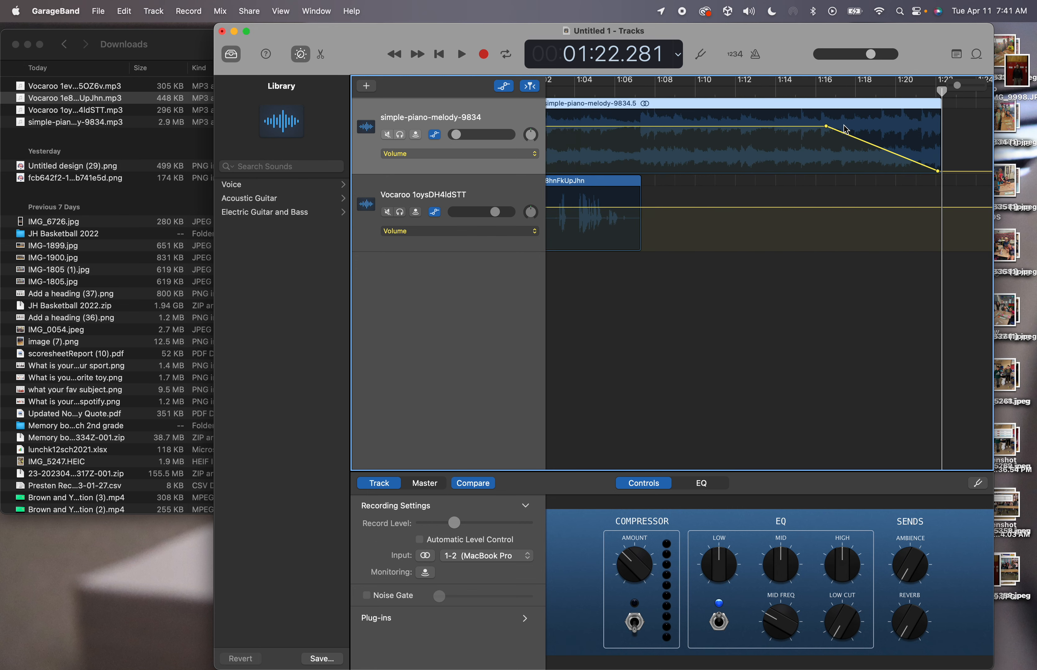
{"action": "scroll", "coordinate": [813, 215], "scroll_direction": "left", "scroll_amount": 5}
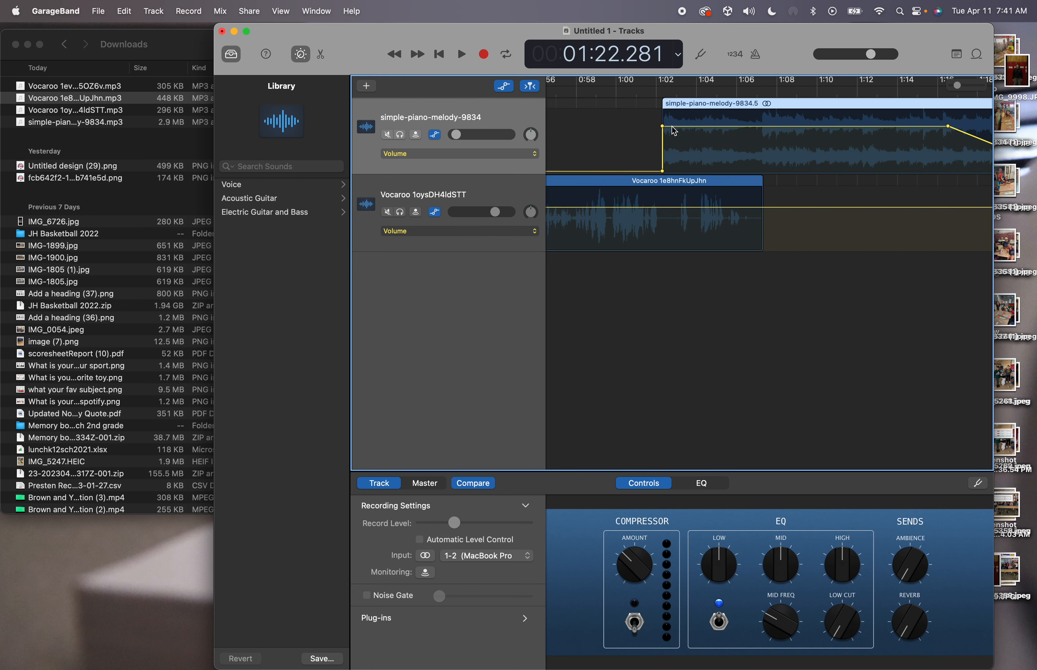
{"action": "left_click_drag", "start_coordinate": [663, 127], "coordinate": [784, 124]}
{"action": "left_click", "coordinate": [631, 92]}
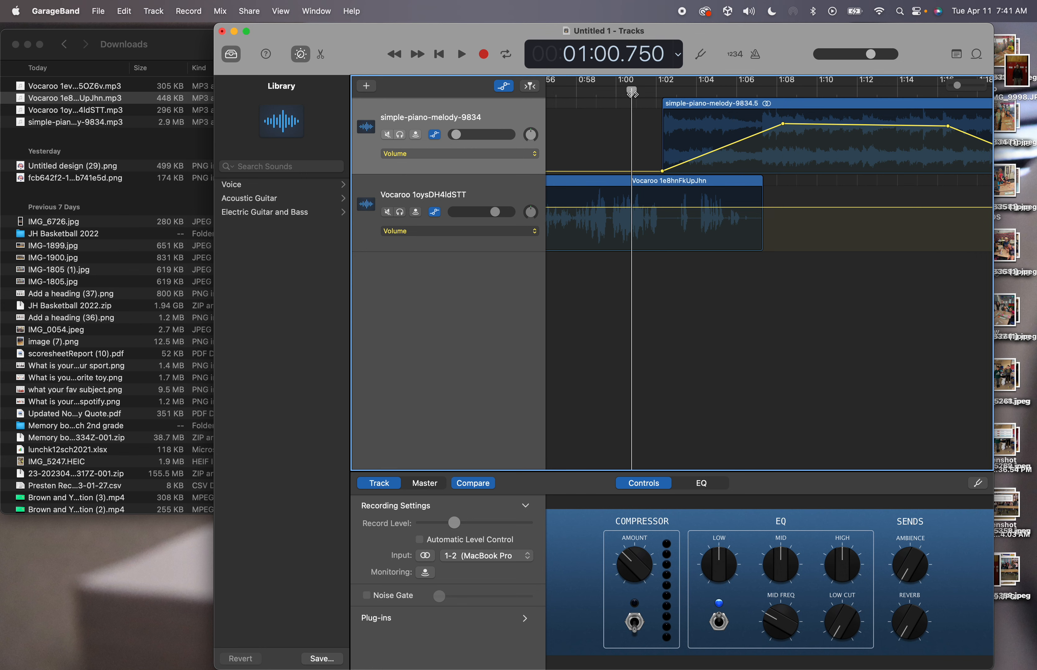
{"action": "key", "text": "space"}
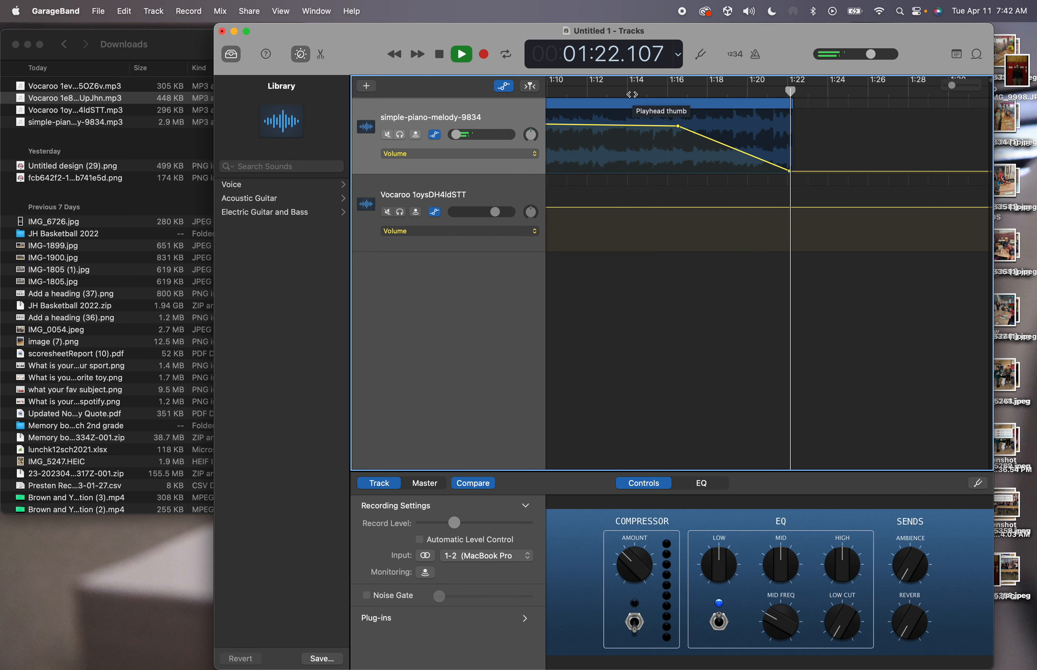
Stop the preview playback, select the intro piano region, and open the Share menu
{"action": "scroll", "coordinate": [632, 95], "scroll_direction": "down", "scroll_amount": 5}
{"action": "key", "text": "space"}
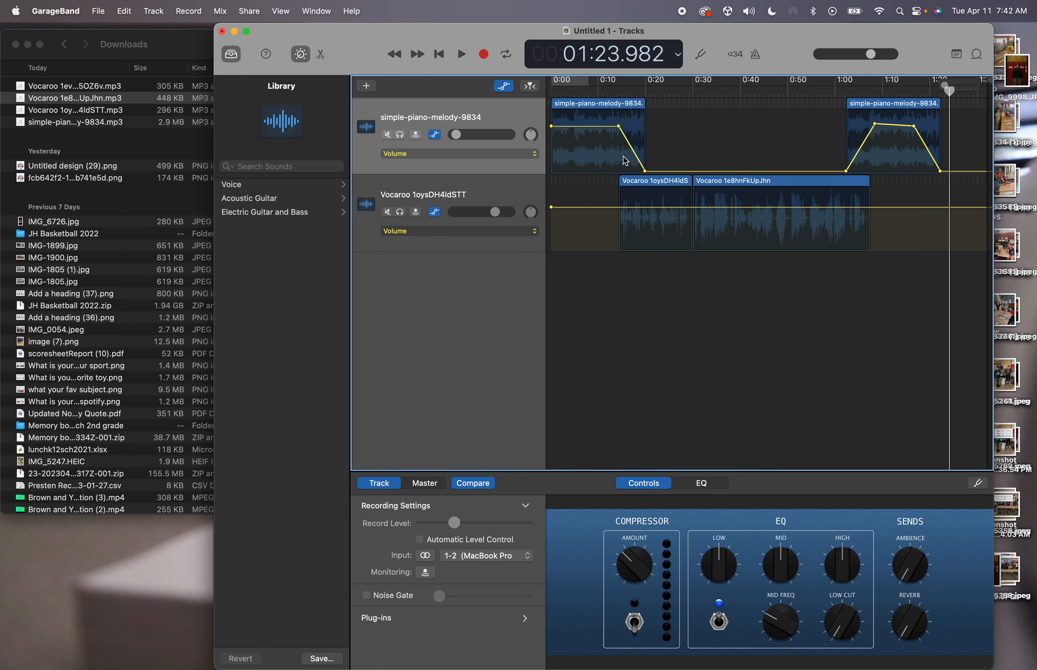
{"action": "left_click", "coordinate": [618, 127]}
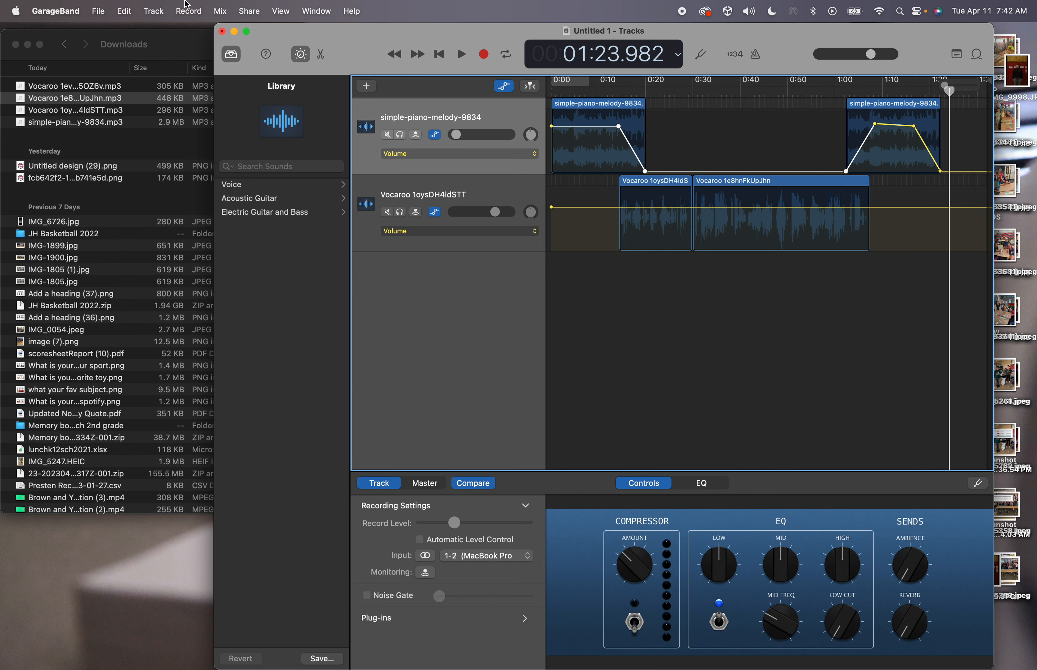
{"action": "left_click", "coordinate": [256, 13]}
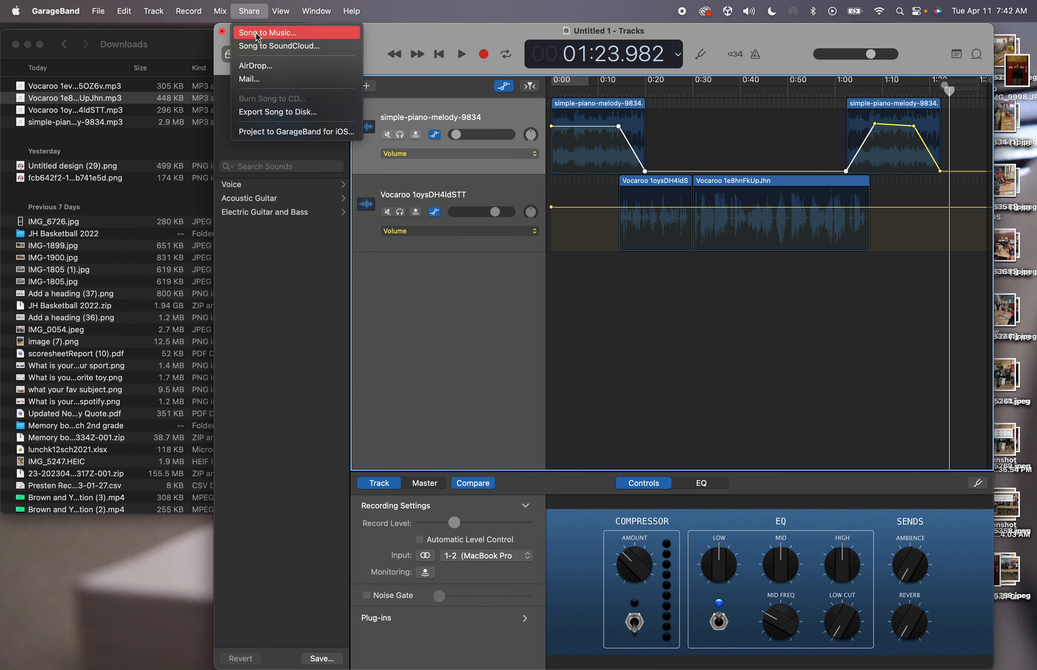
Export the song to disk under a new name as a 192 kbit/s MP3 on the Desktop
{"action": "left_click", "coordinate": [265, 112]}
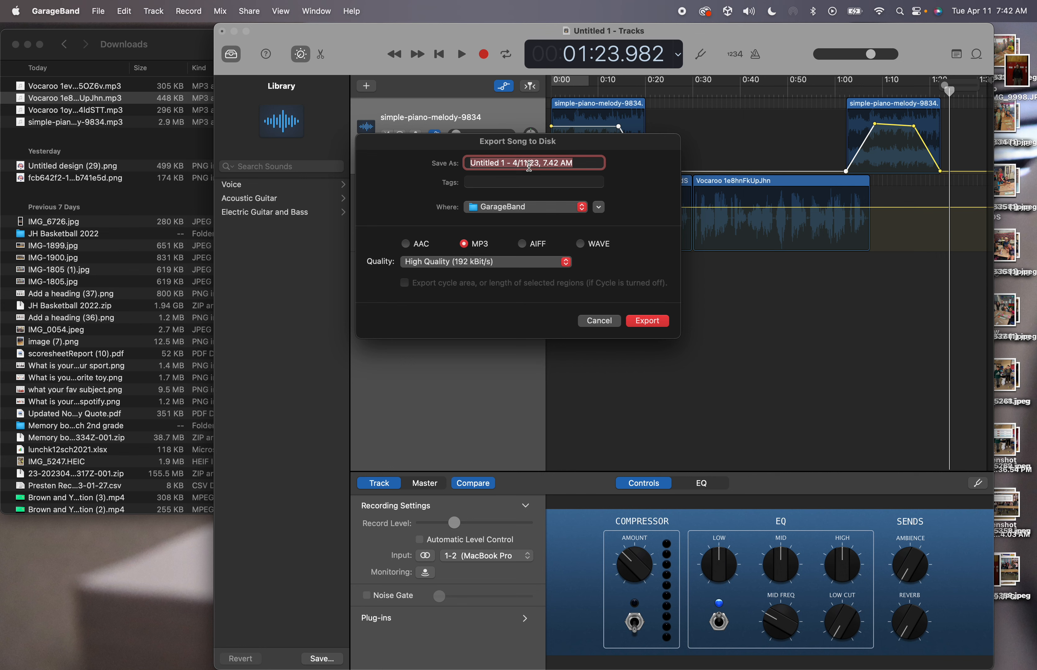
{"action": "type", "text": "LaRue Example"}
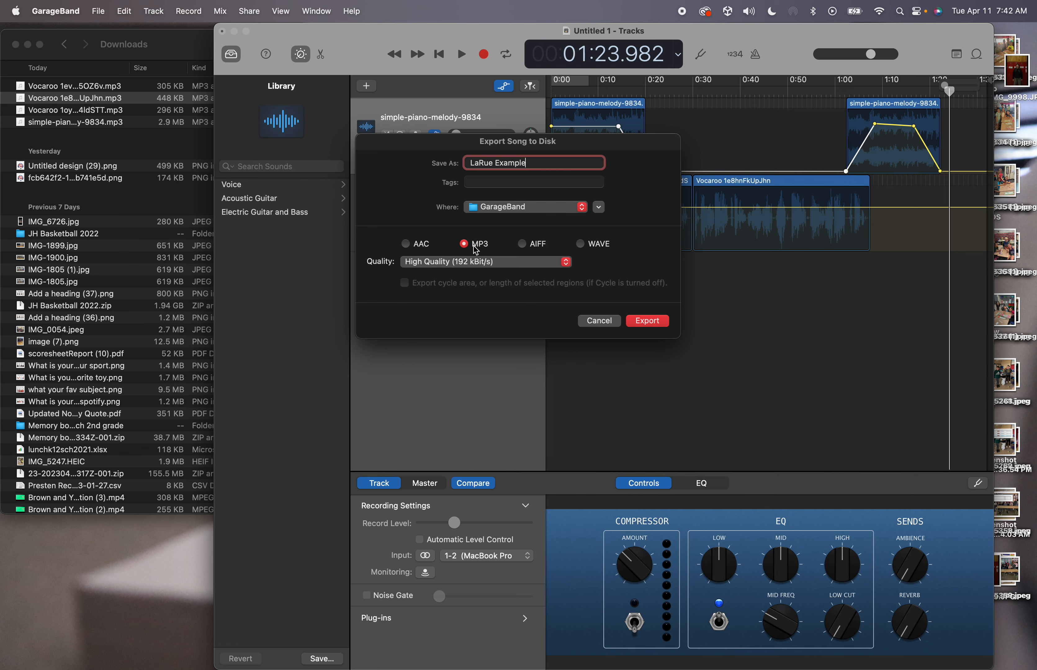
{"action": "left_click", "coordinate": [578, 209]}
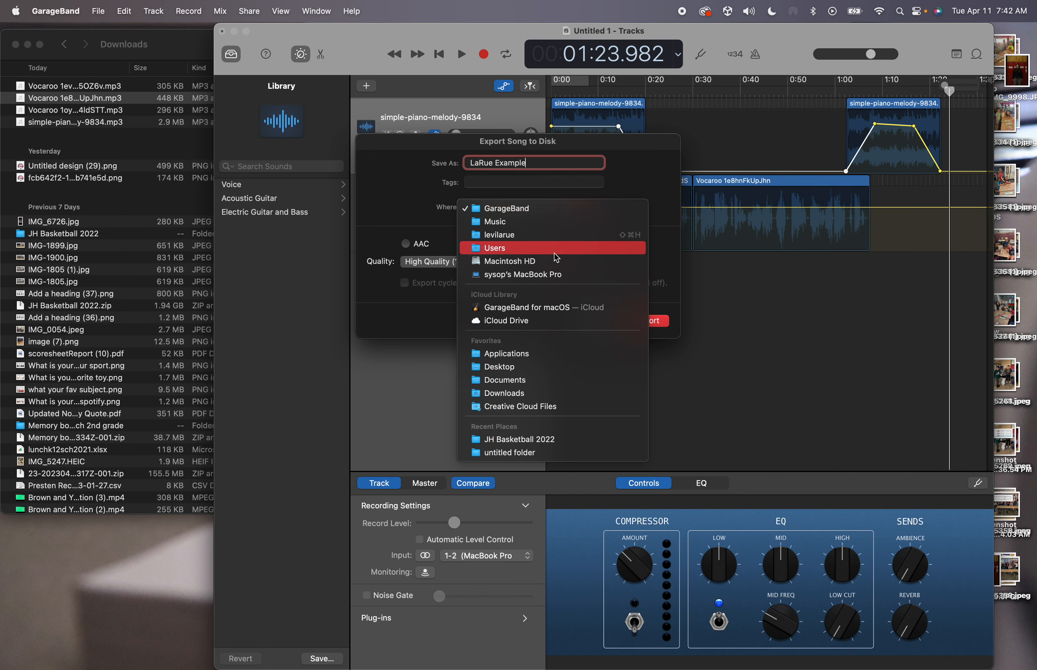
{"action": "left_click", "coordinate": [522, 371]}
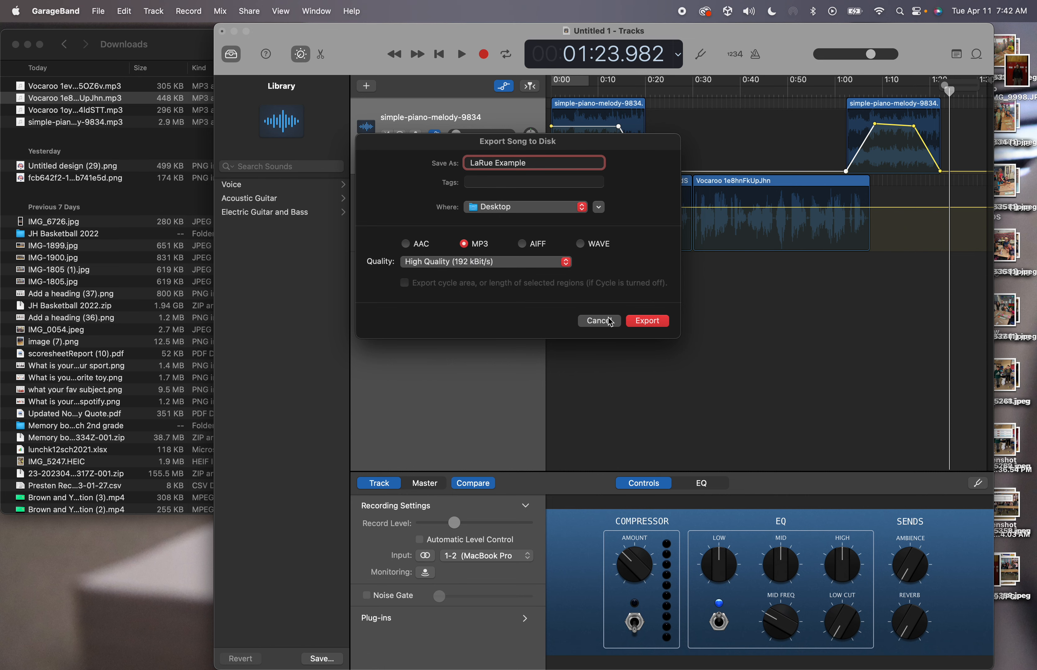
{"action": "left_click", "coordinate": [644, 315]}
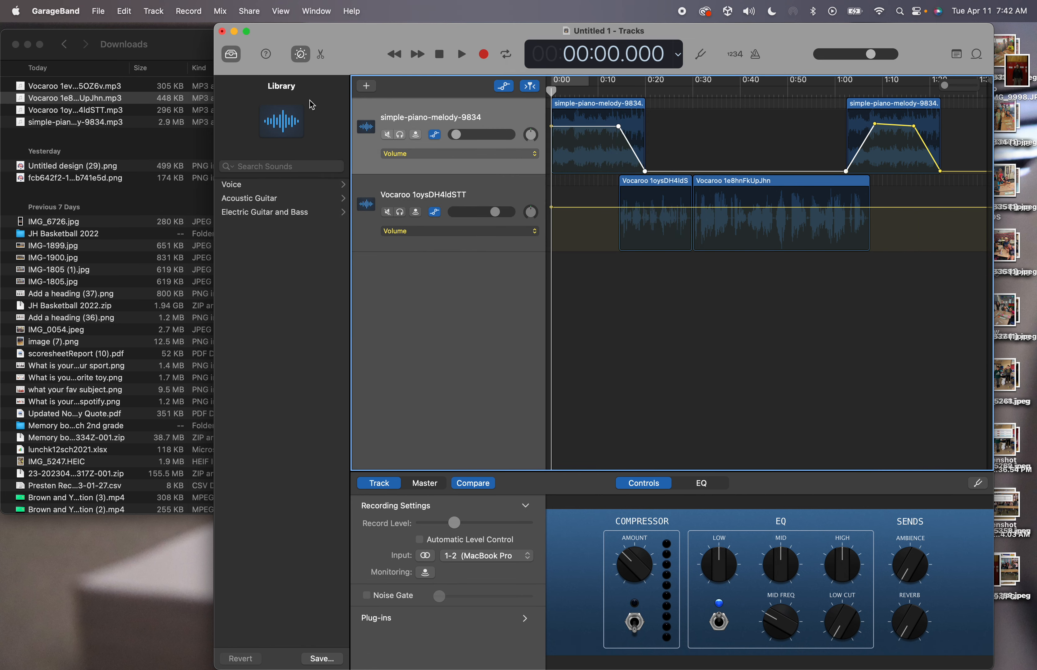
Minimize GarageBand and Finder, play the exported MP3 in Music, pause it, then minimize Music
{"action": "left_click", "coordinate": [241, 35]}
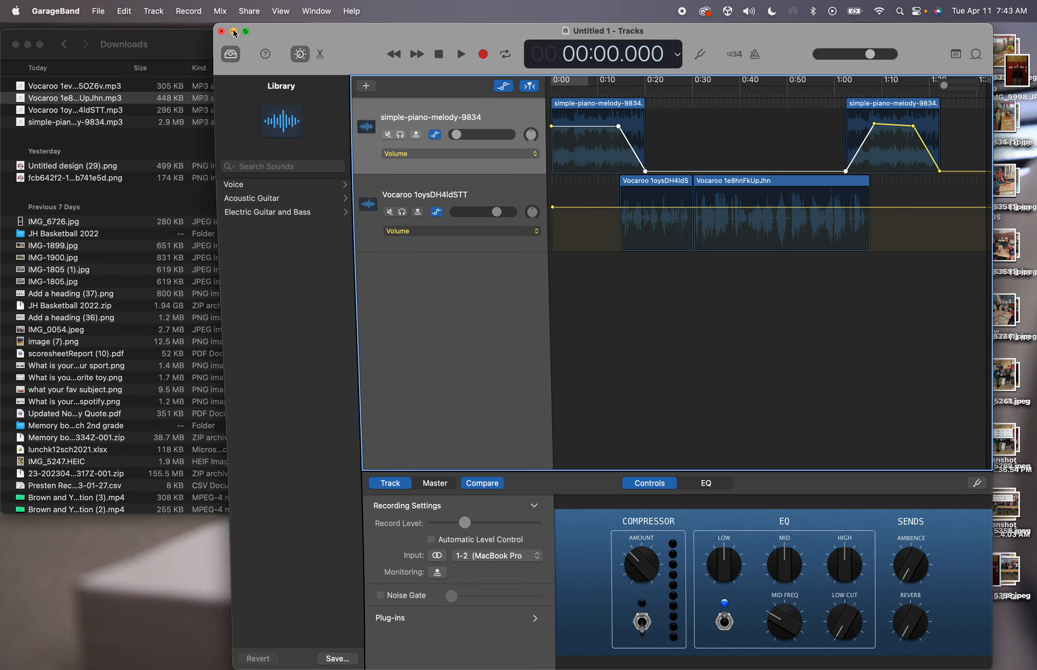
{"action": "left_click", "coordinate": [28, 46]}
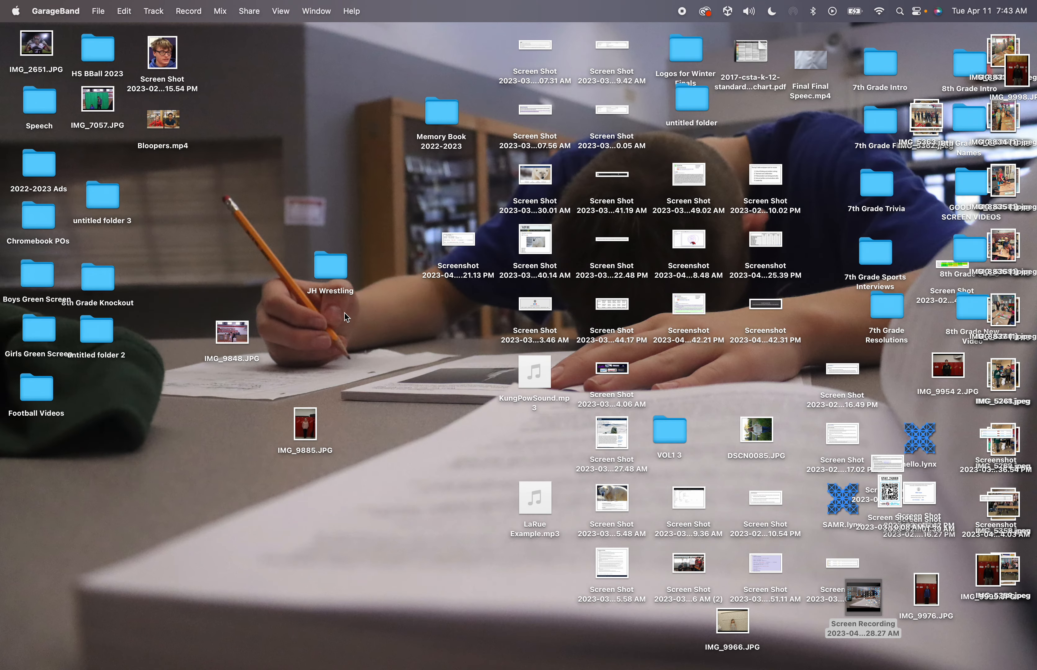
{"action": "left_click_drag", "start_coordinate": [548, 507], "coordinate": [407, 439]}
{"action": "double_click", "coordinate": [408, 440]}
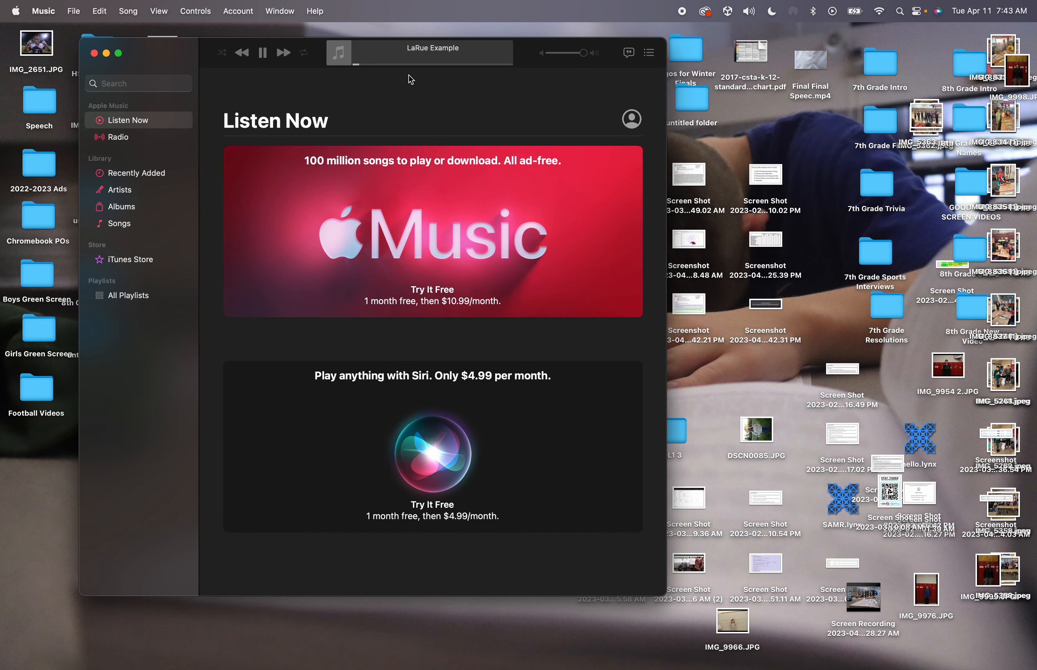
{"action": "left_click", "coordinate": [263, 54]}
{"action": "left_click", "coordinate": [106, 54]}
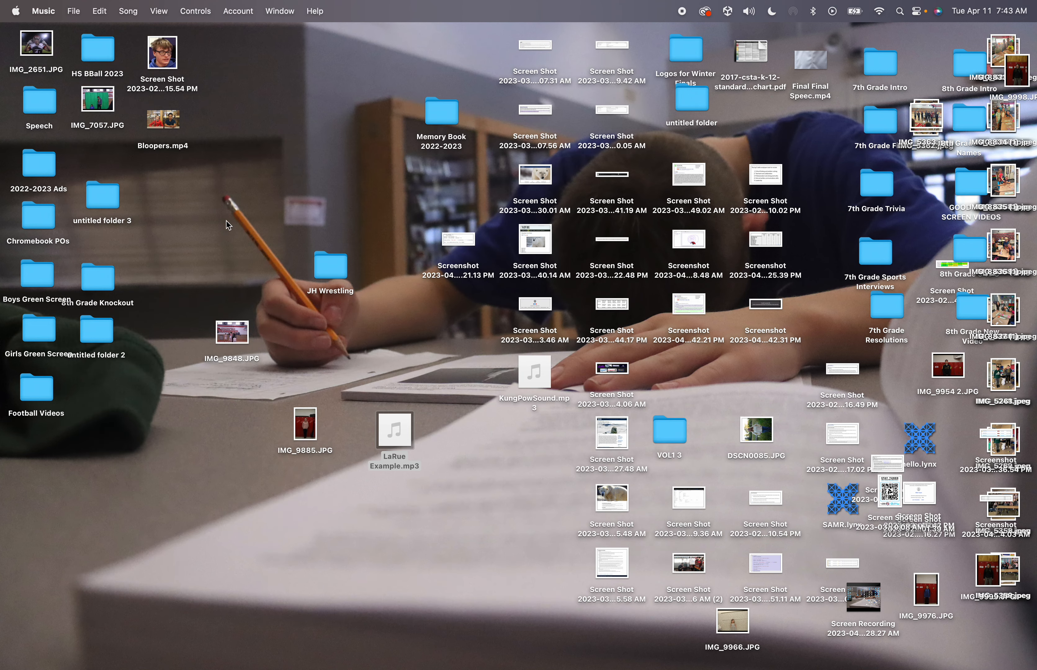